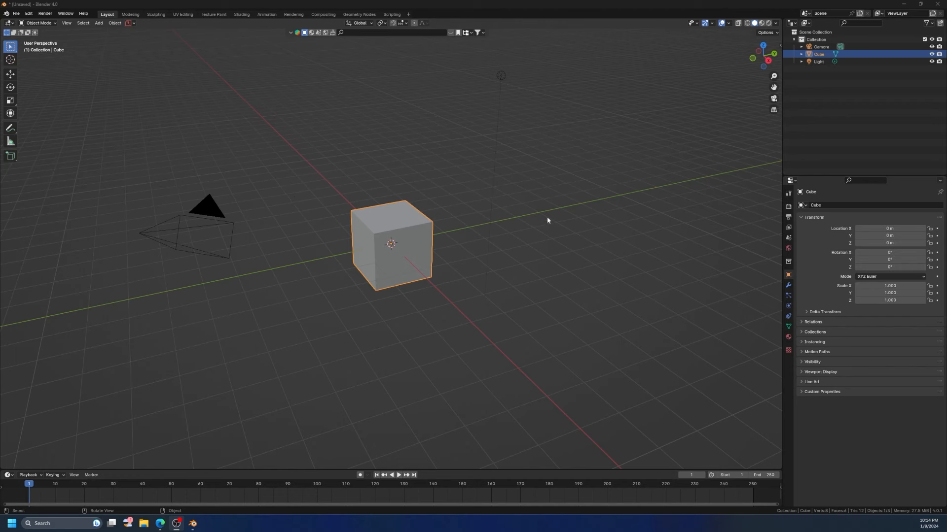
mouse_move(466, 251)
middle_mouse_down()
mouse_move(491, 247)
mouse_move(437, 254)
mouse_move(454, 250)
middle_mouse_up()
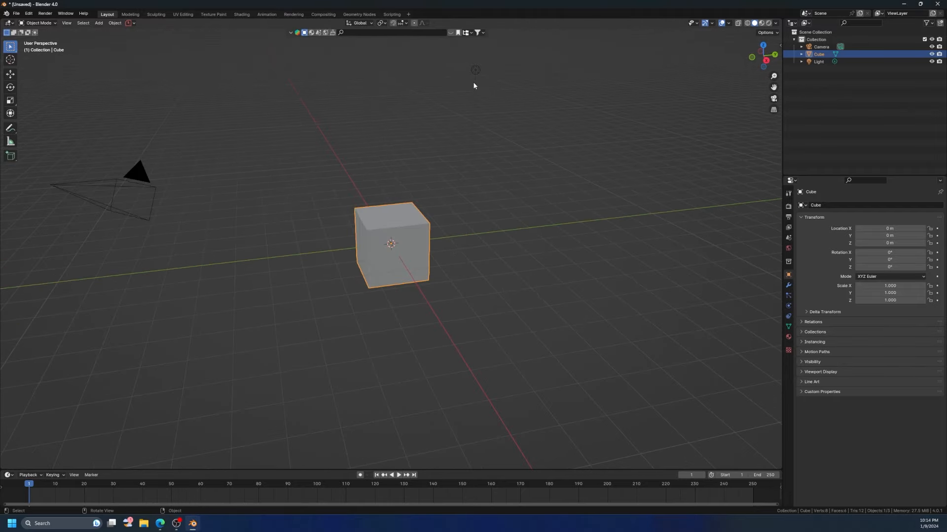
middle_click_drag(259, 168, 176, 103)
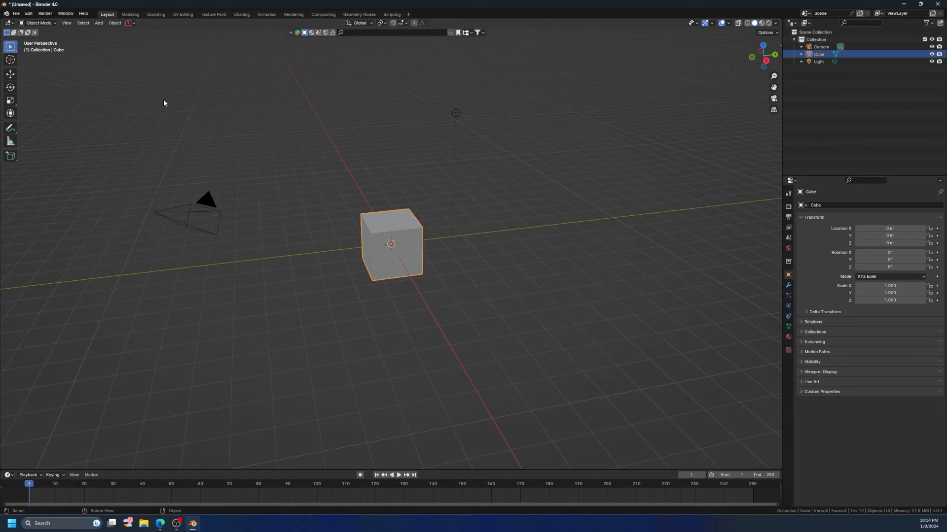
middle_click_drag(122, 114, 181, 121)
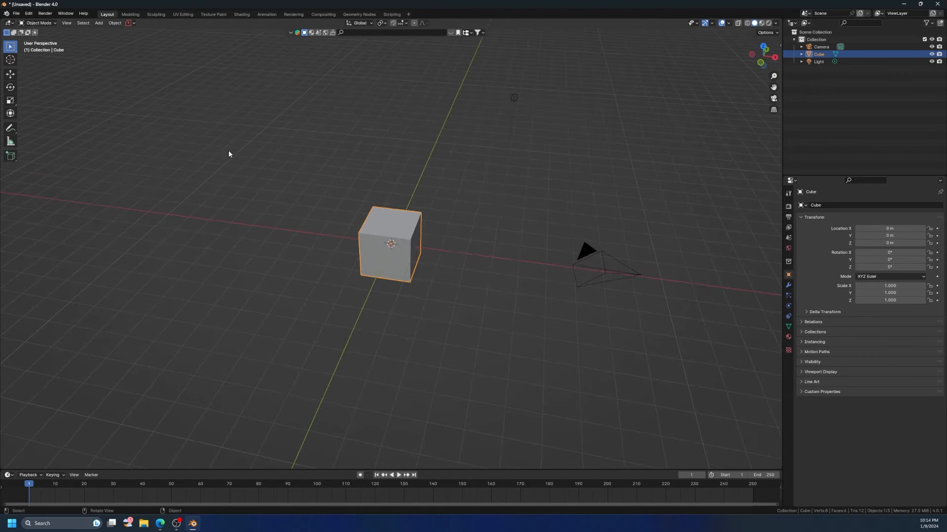
middle_click_drag(245, 234, 348, 237)
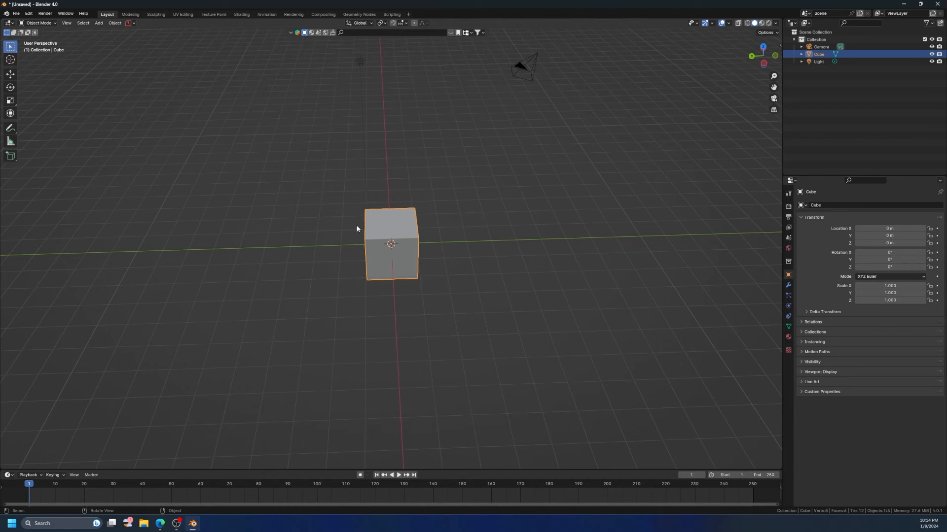
Step: Show the viewport sidebar and enable the Screencast Keys display
left_click(781, 46)
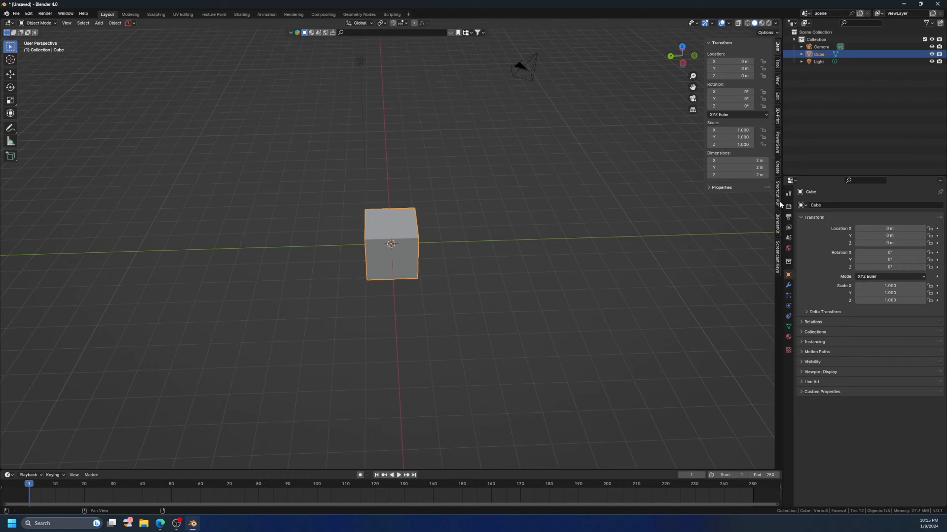
left_click(778, 256)
left_click(713, 43)
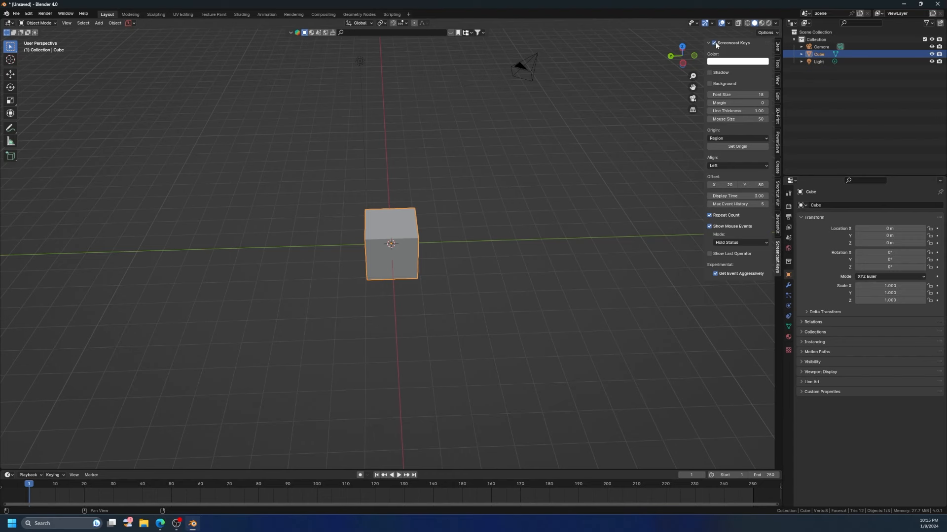
key("Return")
left_click(622, 184)
Step: Rotate the cube freely to about -358° X, 0.2° Y and -1.5° Z
mouse_move(217, 300)
middle_mouse_down()
mouse_move(249, 302)
mouse_move(190, 306)
mouse_move(215, 273)
mouse_move(212, 301)
mouse_move(220, 295)
middle_mouse_up()
left_click(390, 233)
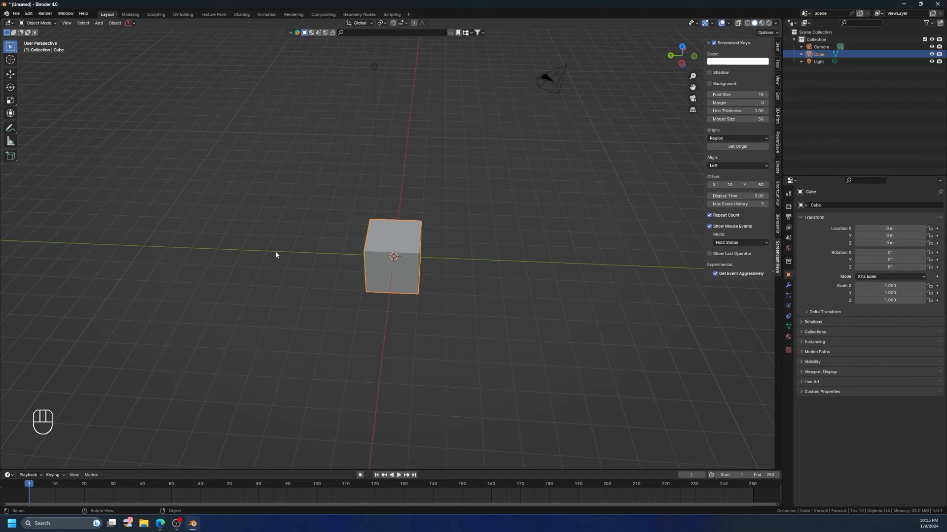
key("r")
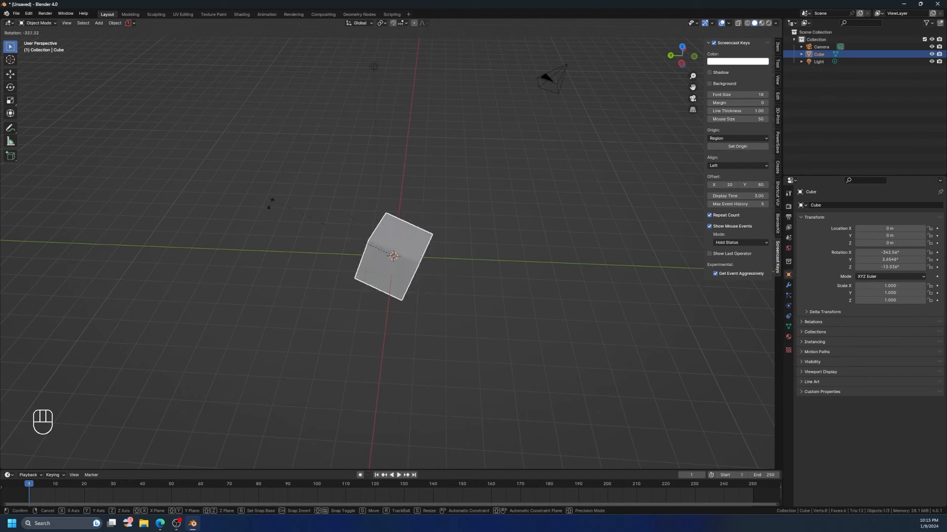
left_click(283, 251)
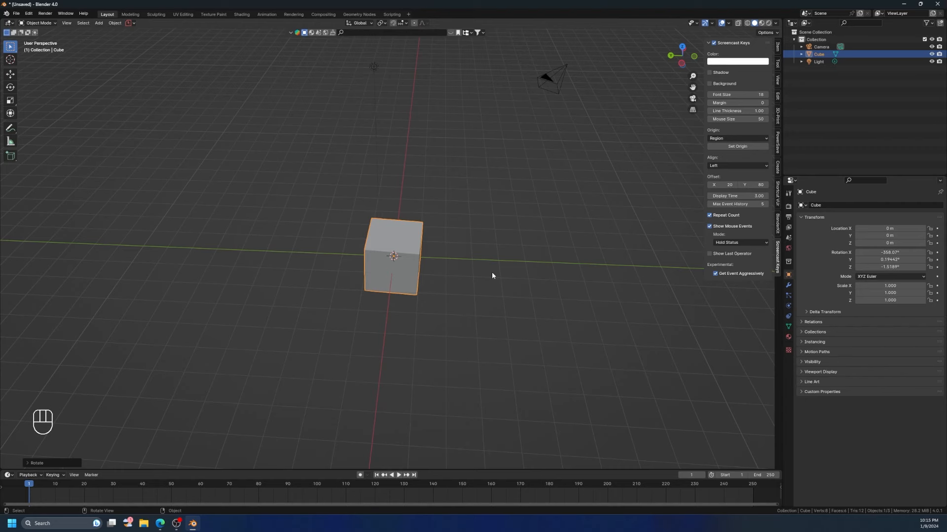
Step: Move the cube to about X 0.35 m, Y 0.56 m and scale it uniformly to about 2.04
key("g")
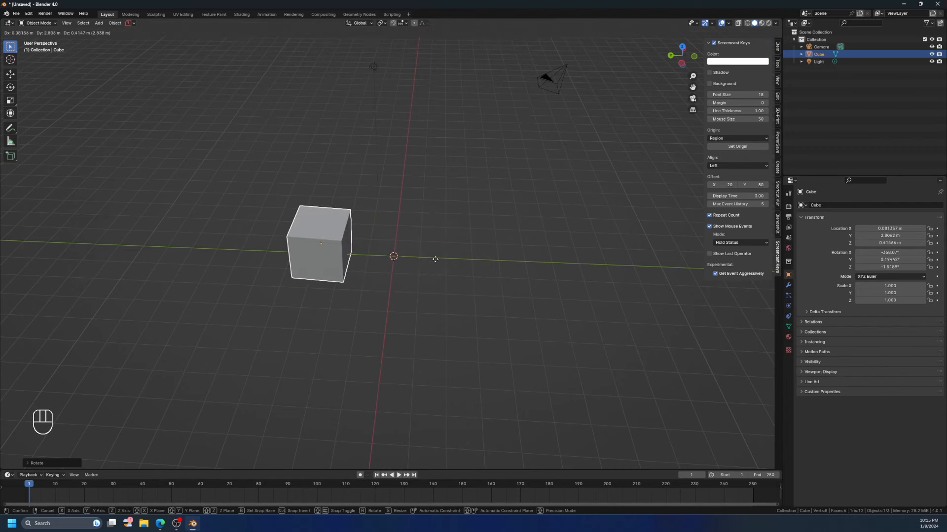
left_click(478, 263)
key("s")
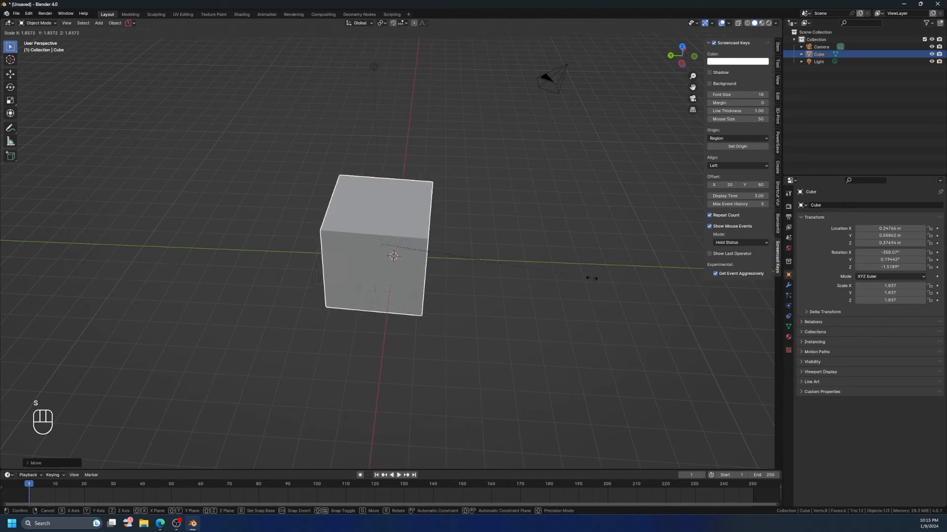
left_click(615, 298)
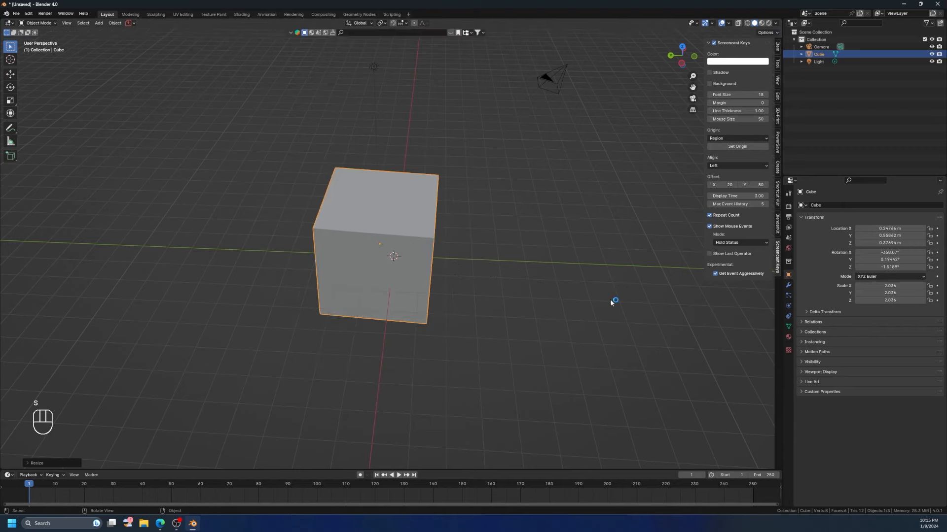
Step: Stretch the cube along the global Y axis to a Y scale of about 10
middle_click_drag(565, 292, 519, 302)
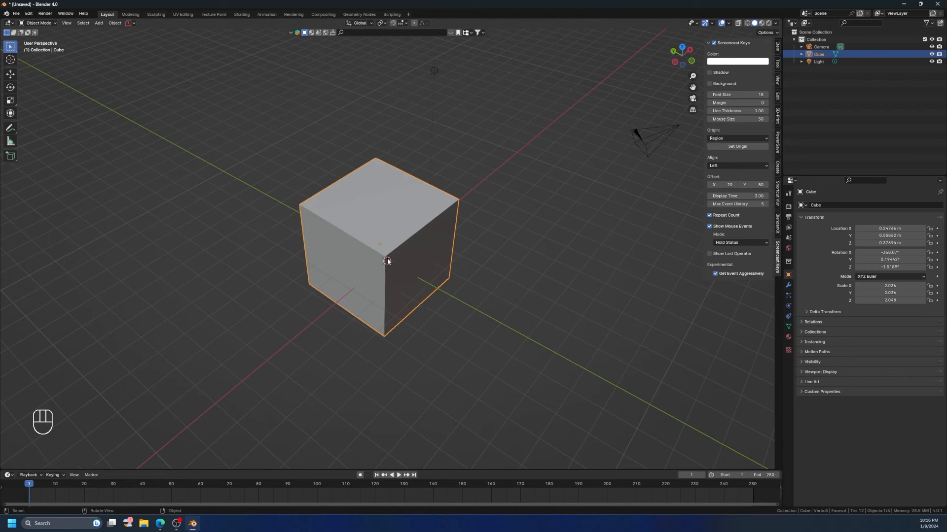
key("s")
key("y")
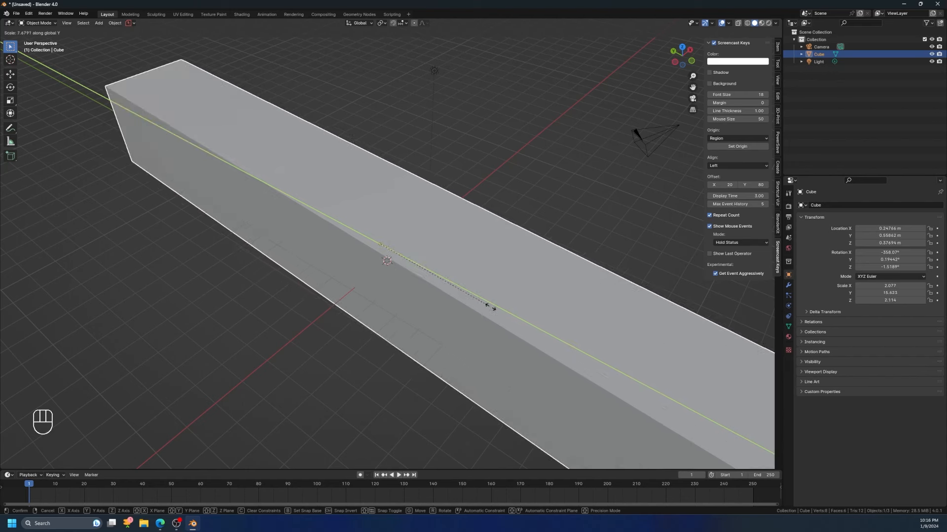
left_click(441, 300)
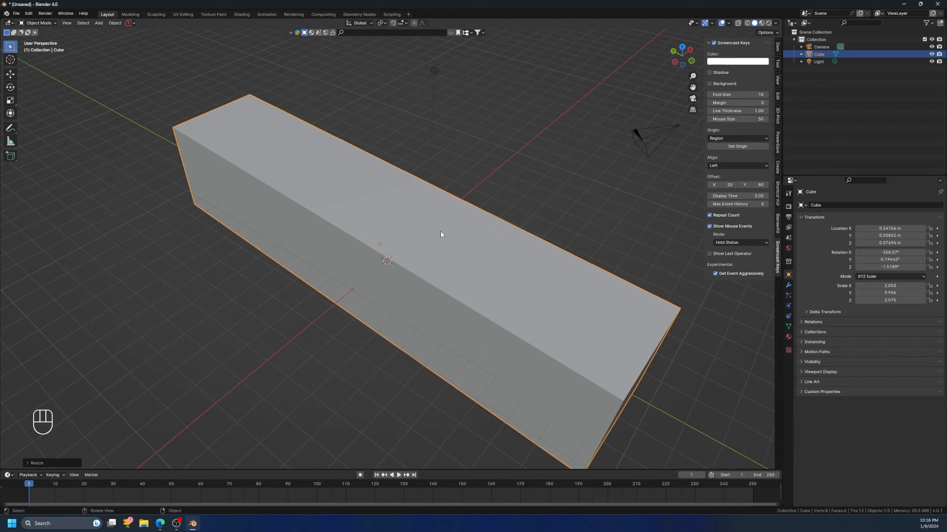
Step: Widen the stretched cube along the global X axis and deselect it
key("s")
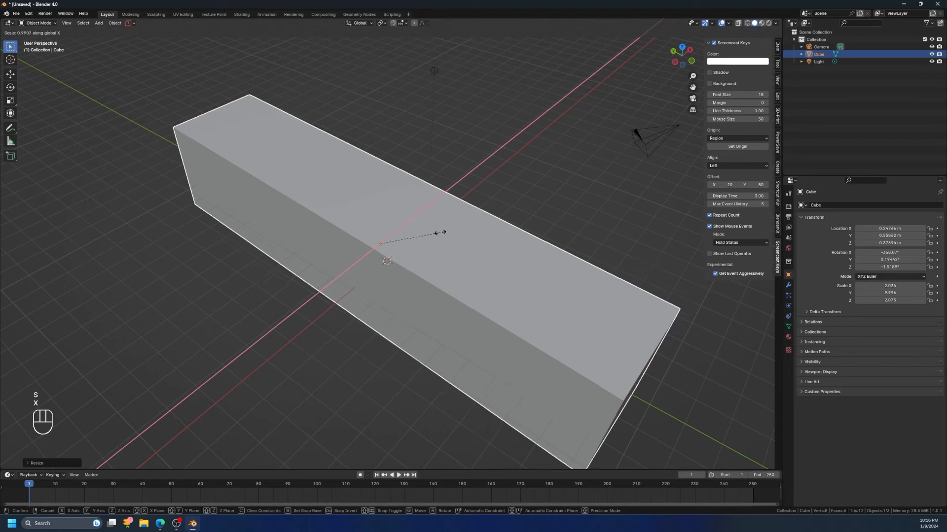
key("x")
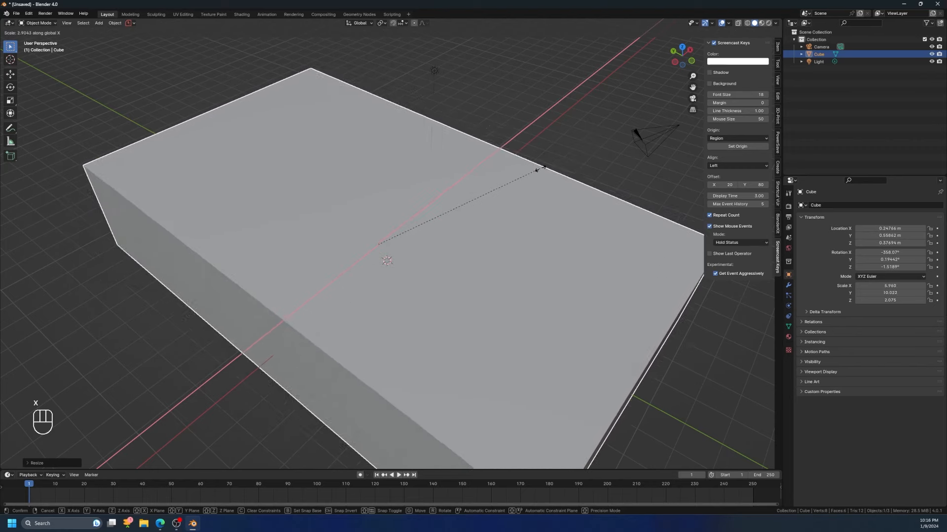
left_click(468, 216)
left_click(570, 155)
middle_click_drag(570, 155, 342, 215)
Step: Undo the cube's X-axis and Y-axis scaling
key("ctrl+z")
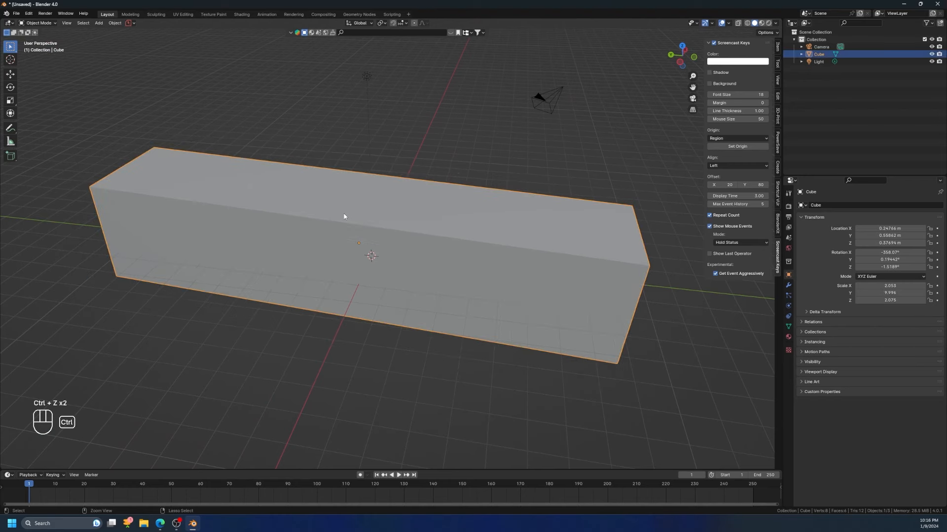
key("ctrl+z")
key("ctrl+z")
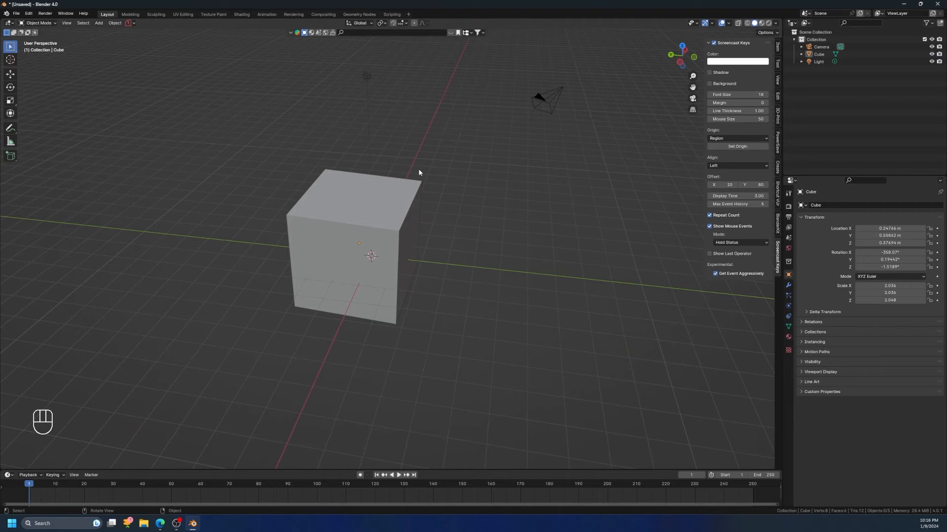
Step: Select the cube and scale it up uniformly to about 3.0 on all axes
mouse_move(419, 172)
middle_mouse_down()
mouse_move(416, 203)
mouse_move(319, 177)
mouse_move(454, 165)
mouse_move(481, 178)
mouse_move(421, 202)
mouse_move(420, 169)
middle_mouse_up()
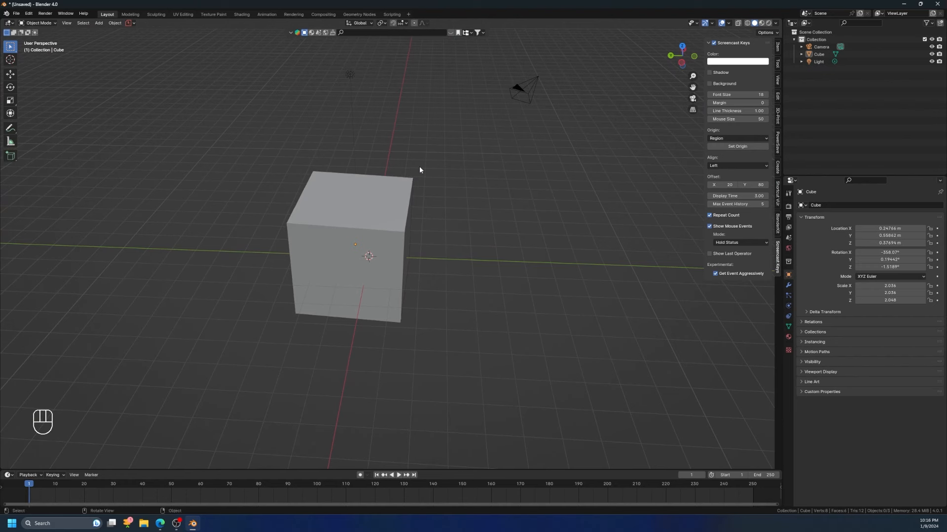
left_click(369, 218)
key("s")
left_click(495, 254)
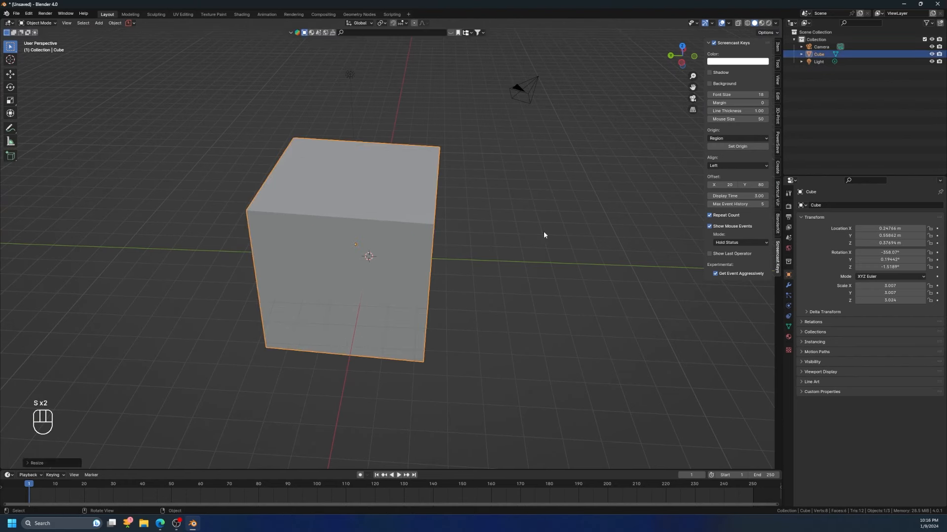
key("g")
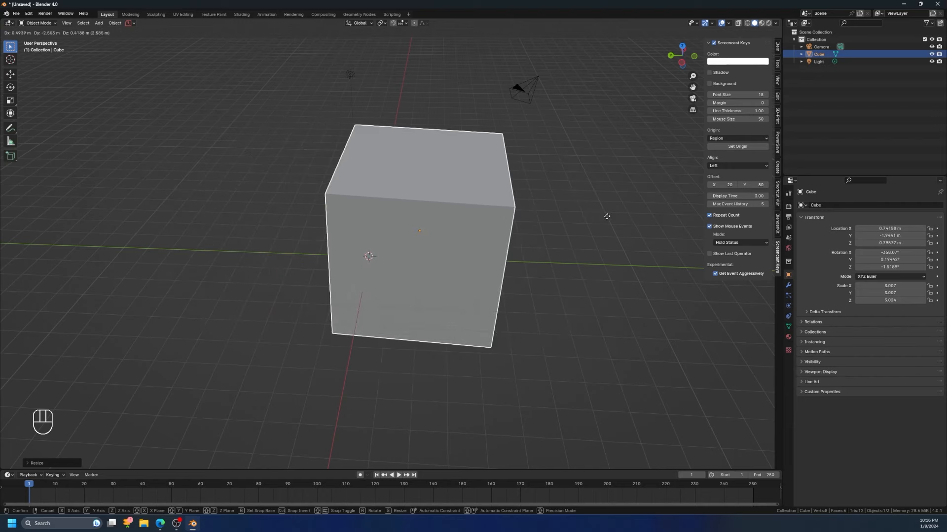
key("Escape")
left_click(550, 219)
key("r")
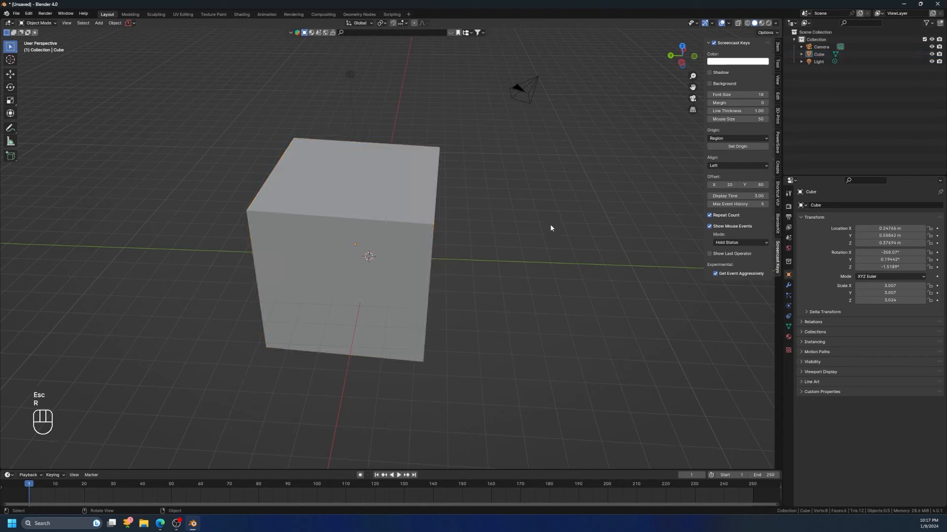
Step: Select the cube, rotate it freely to about 611° X, 49° Y and 46° Z, and deselect it
left_click(364, 208)
key("r")
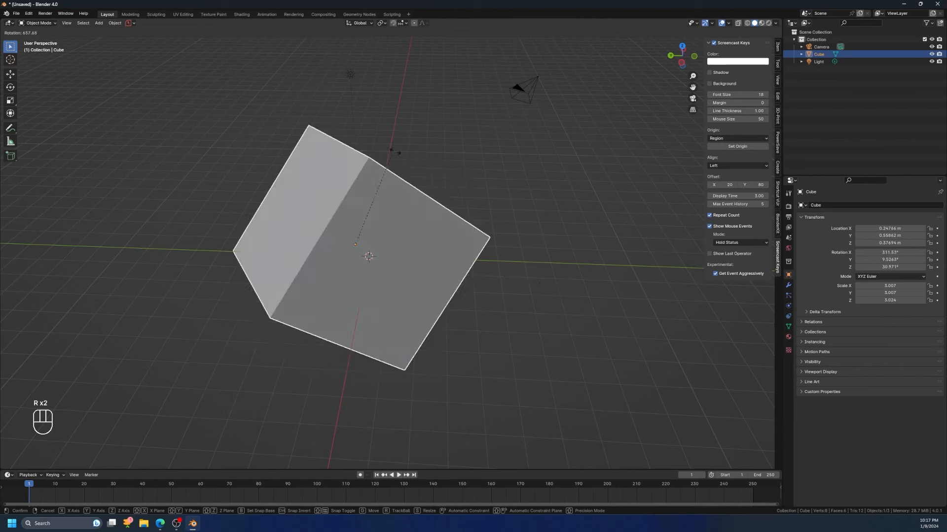
left_click(634, 220)
left_click(635, 221)
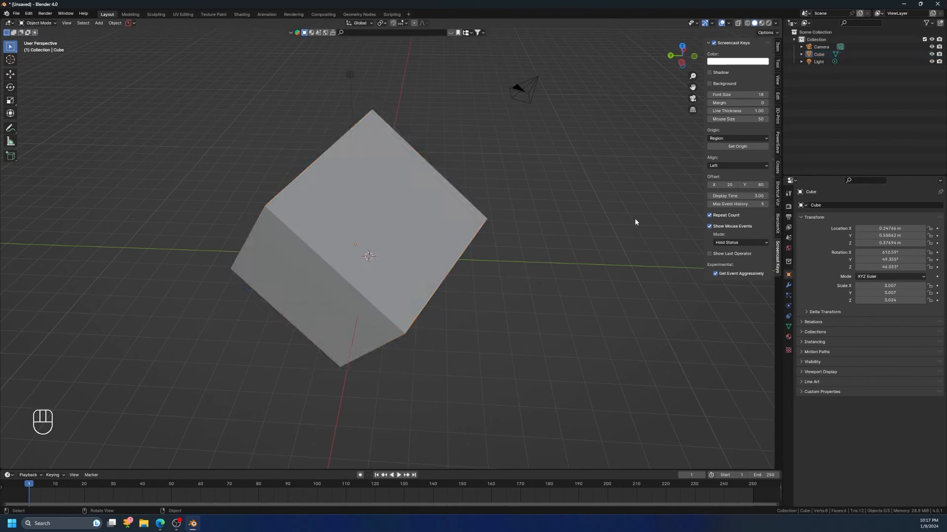
Step: Undo all the cube's transformations back to its original location, rotation and scale
key("ctrl+z")
key("ctrl+z")
key("ctrl+z")
key("ctrl+z")
key("ctrl+z")
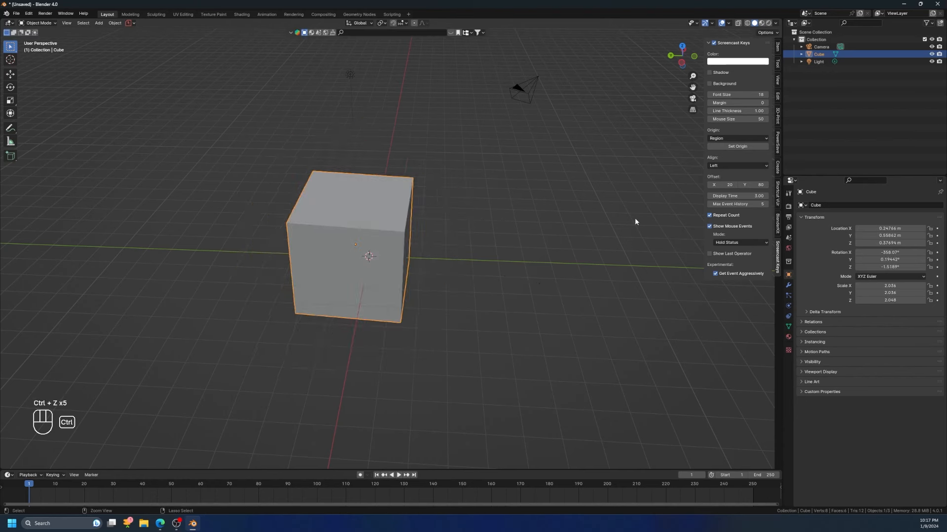
key("ctrl+z")
key("ctrl+z")
key("ctrl+z")
key("ctrl+z")
key("ctrl+z")
key("ctrl+z")
key("ctrl+z")
key("ctrl+z")
key("ctrl+z")
key("ctrl+z")
key("ctrl+z")
key("ctrl+z")
key("ctrl+z")
key("ctrl+z")
key("ctrl+z")
key("ctrl+z")
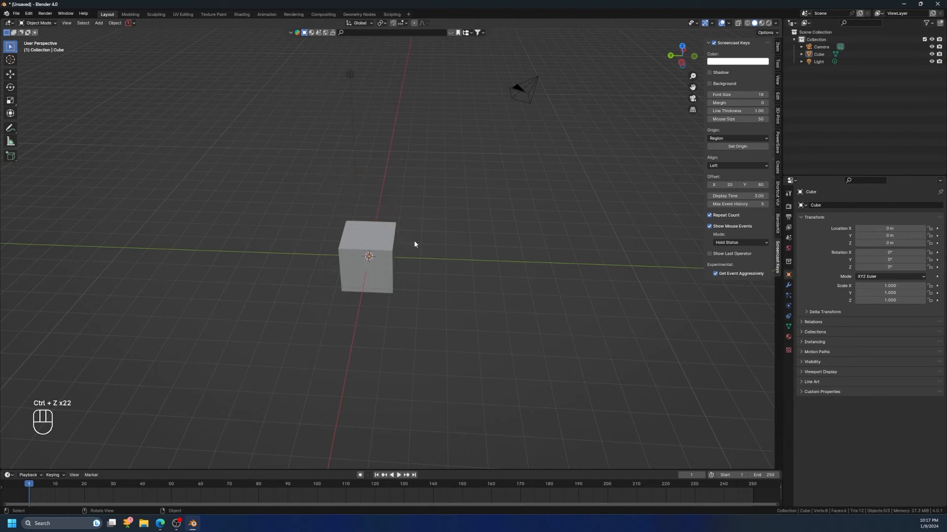
Step: Box-select the light above the cube and scale it uniformly to about 0.72
mouse_move(412, 239)
middle_mouse_down()
mouse_move(445, 245)
mouse_move(408, 239)
mouse_move(423, 214)
mouse_move(408, 228)
middle_mouse_up()
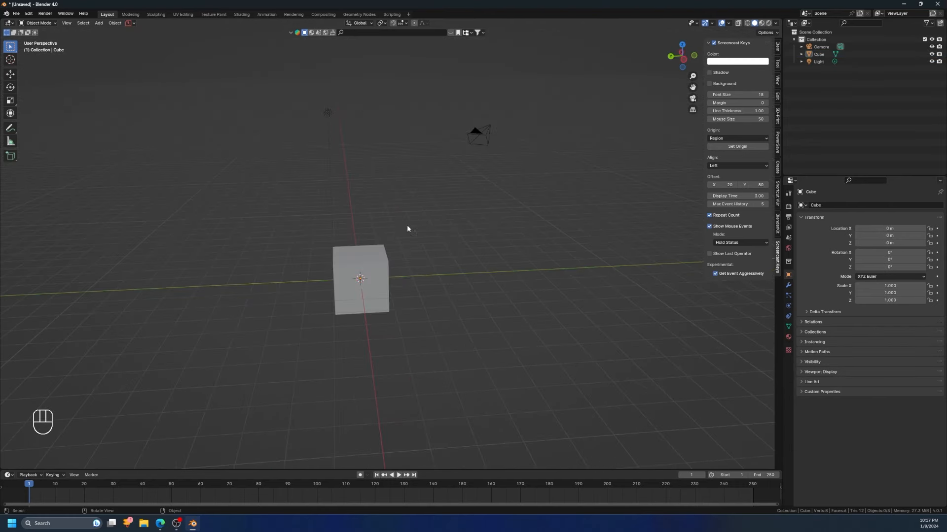
left_click_drag(293, 93, 398, 175)
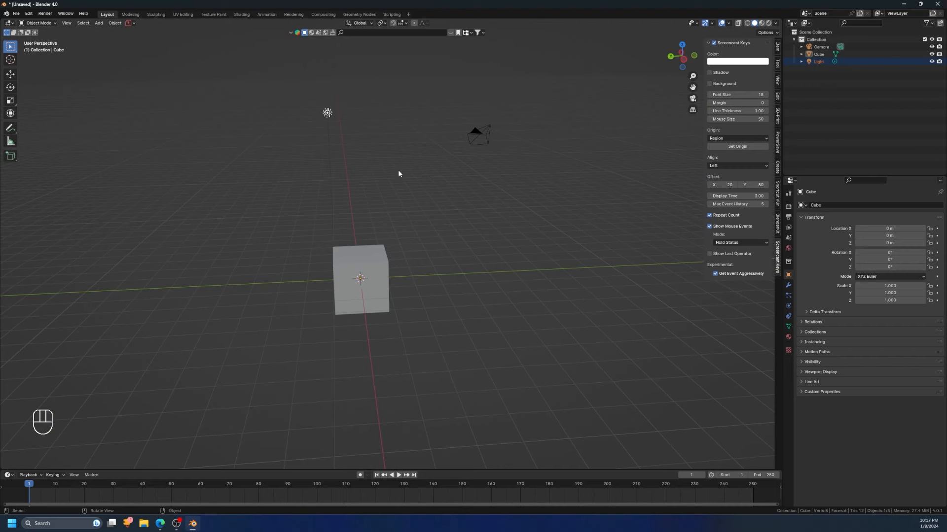
key("s")
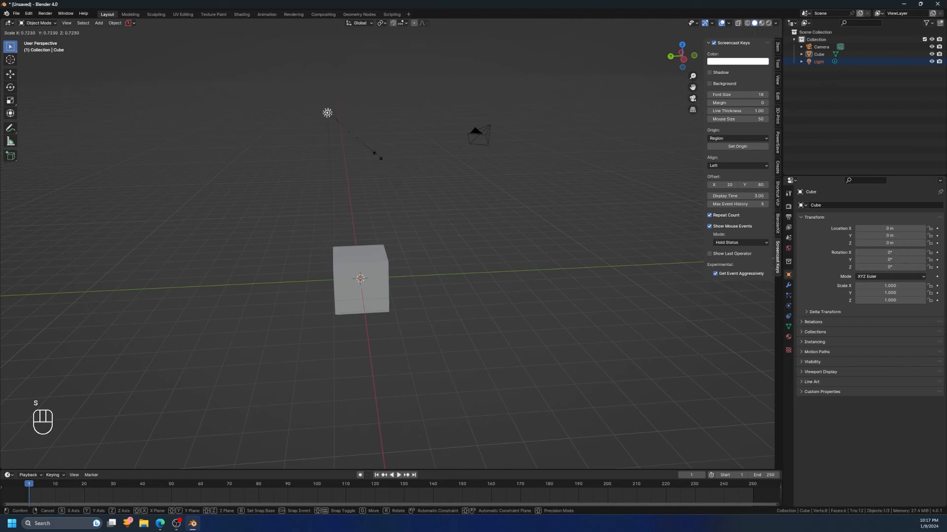
left_click(378, 157)
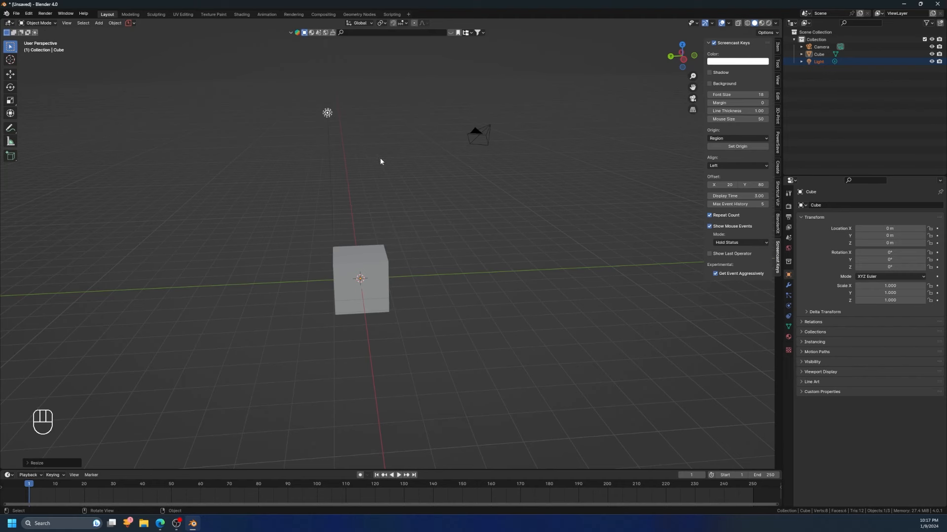
key("g")
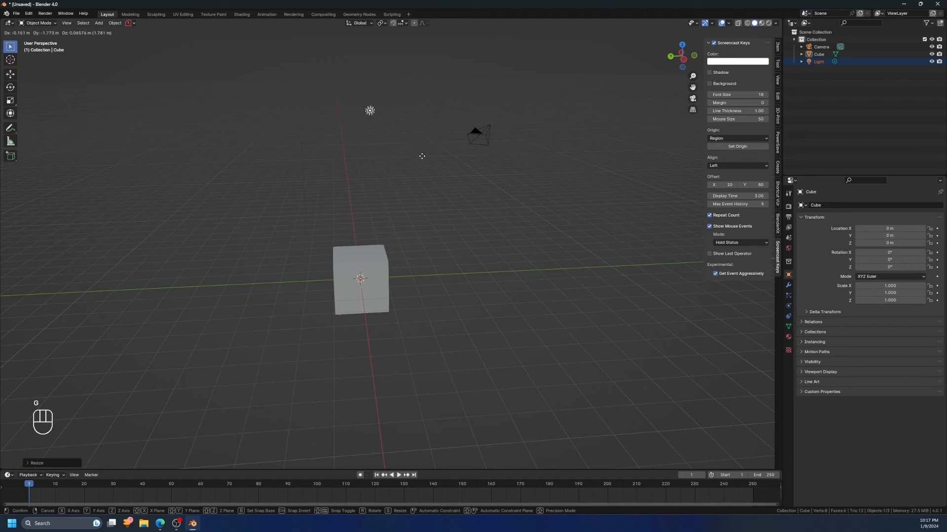
key("Escape")
left_click(375, 160)
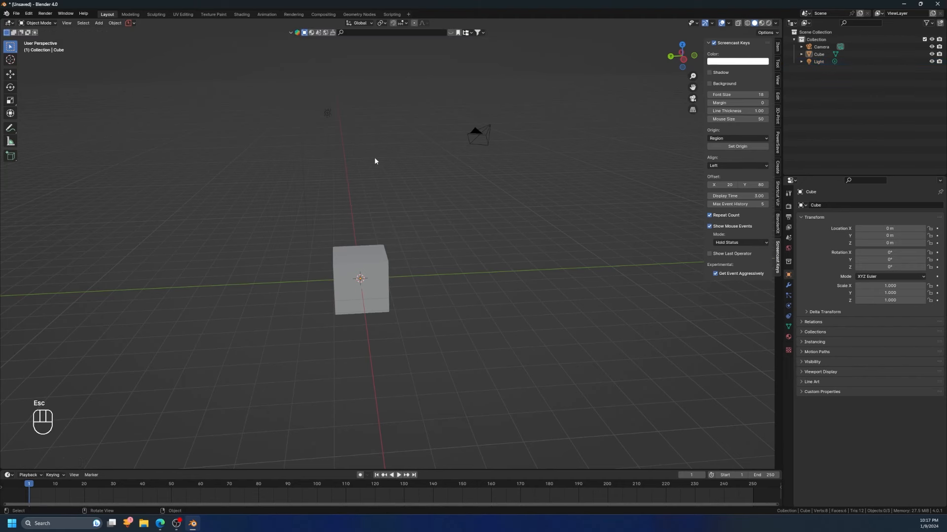
Step: Select the light and rotate it freely to about -695° X, -105° Y and 72° Z
left_click(326, 112)
key("r")
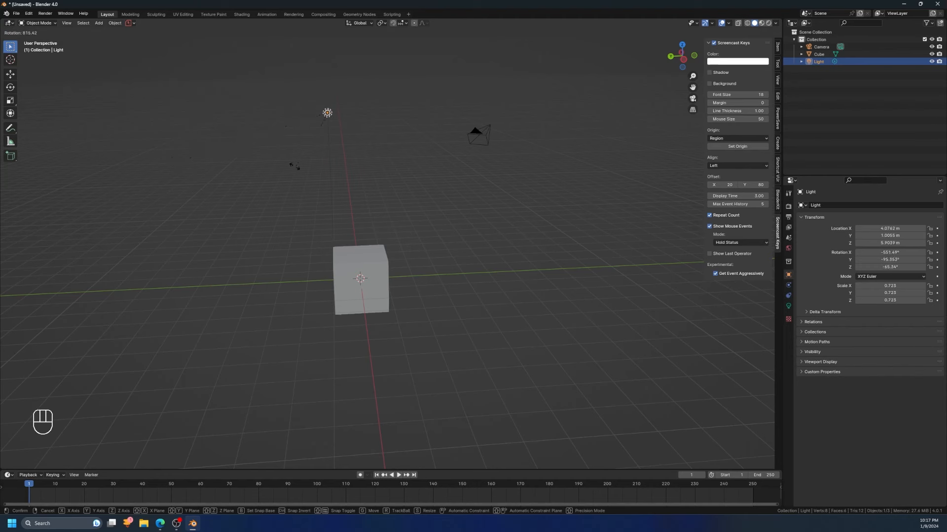
left_click(245, 181)
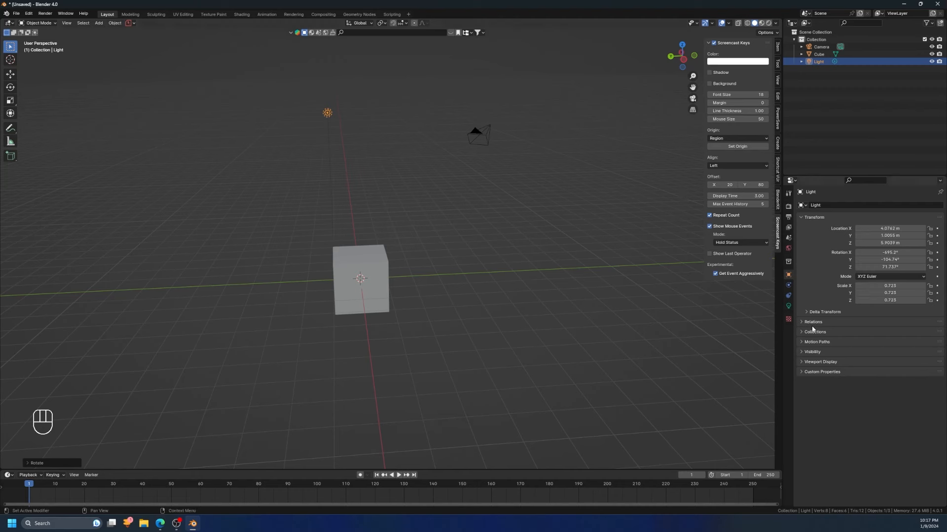
Step: Change the light's type to Area and rotate it so its beam points down past the cube
left_click(788, 306)
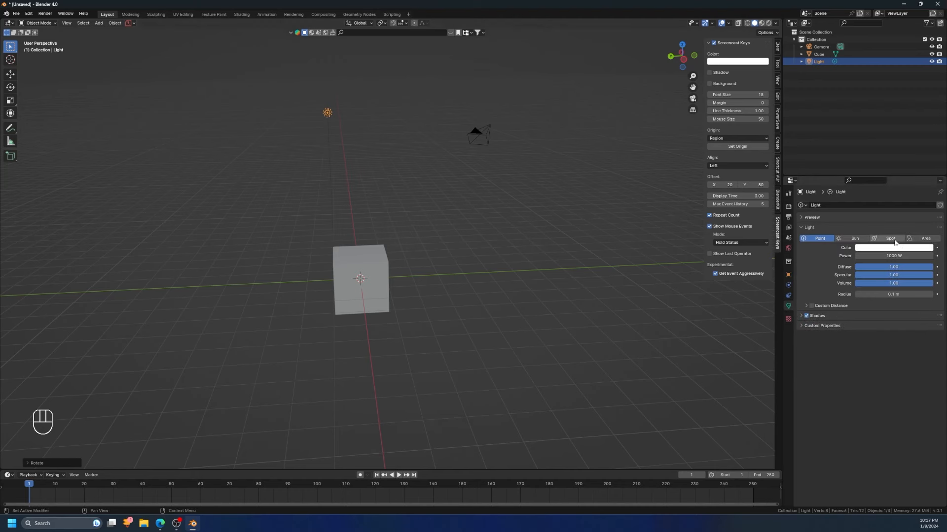
left_click(912, 239)
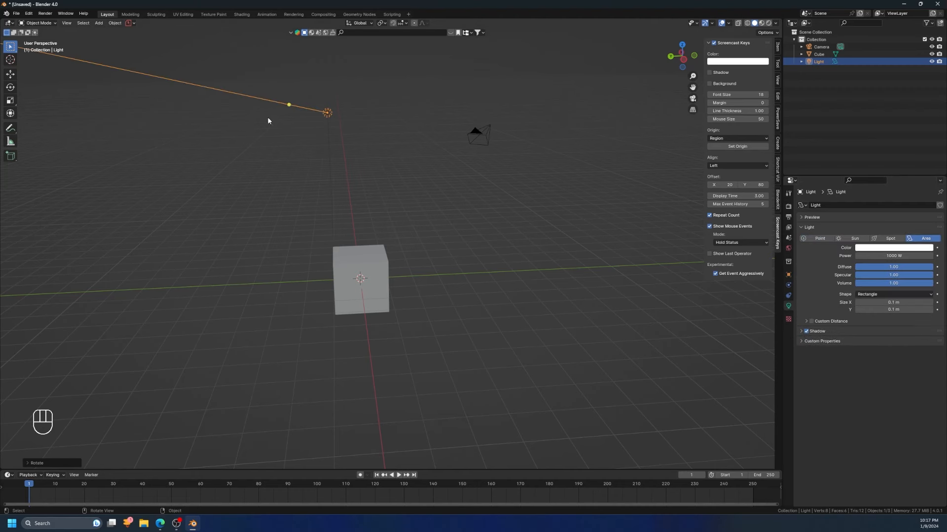
key("r")
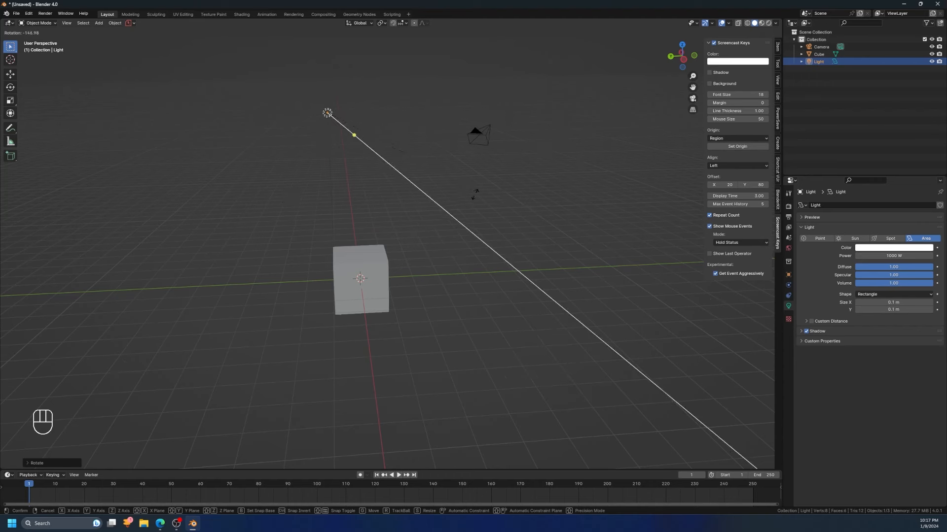
left_click(520, 197)
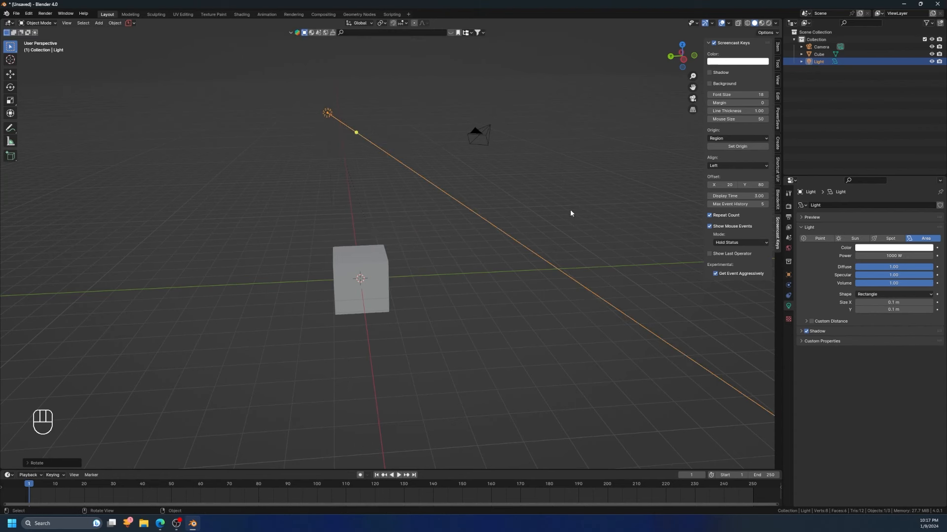
Step: Select the camera and try scaling it up to about 2.8 times
left_click(478, 138)
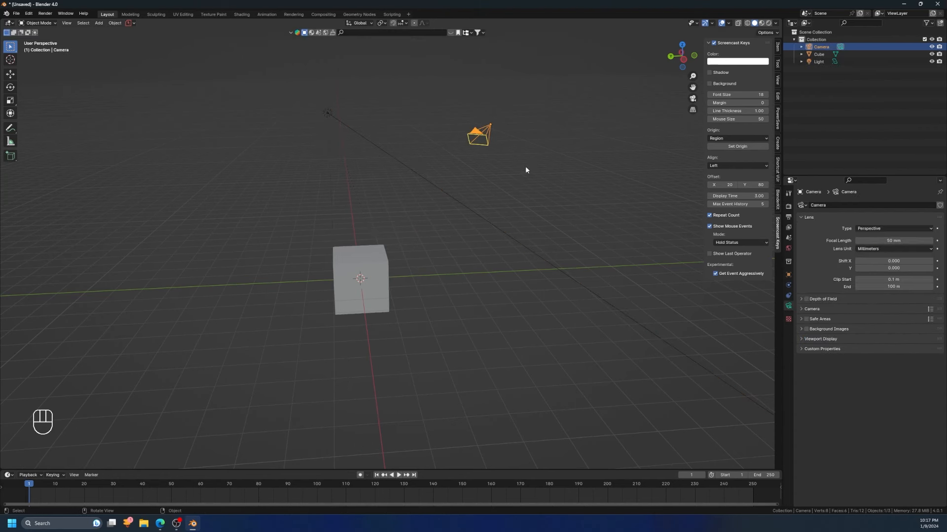
key("s")
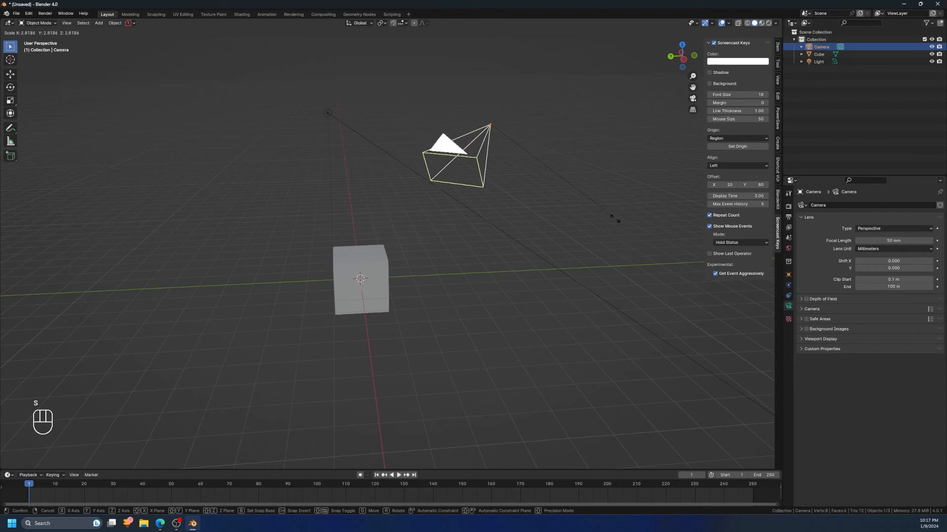
key("Escape")
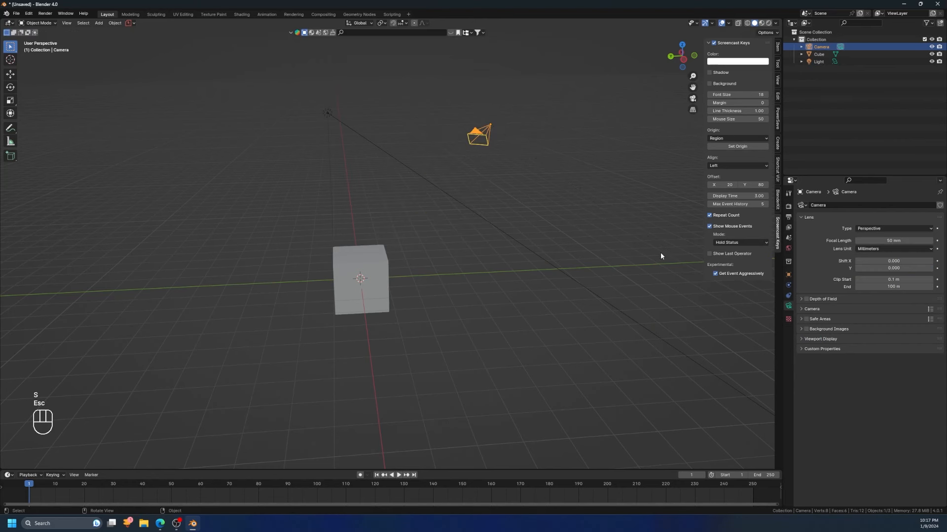
Step: Move the camera upward by about 1.5 m, rotate it in the view, and deselect it
key("g")
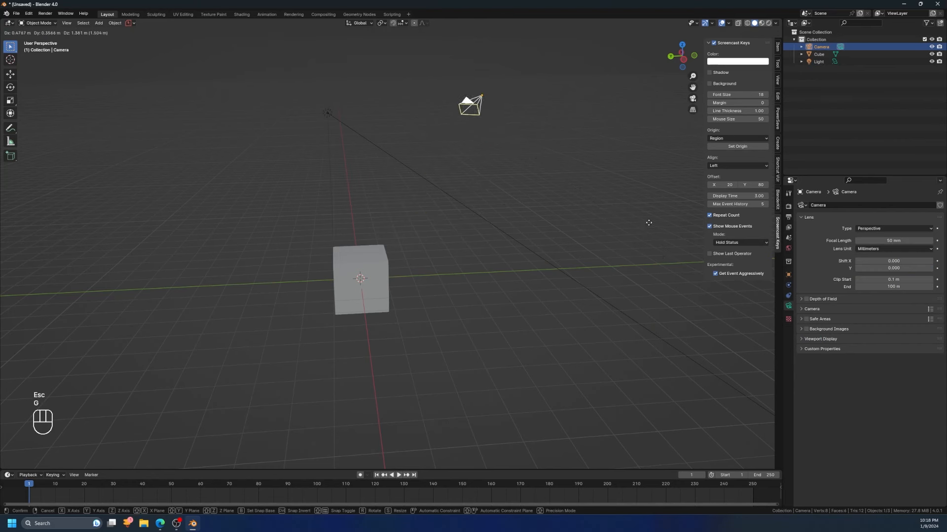
left_click(638, 220)
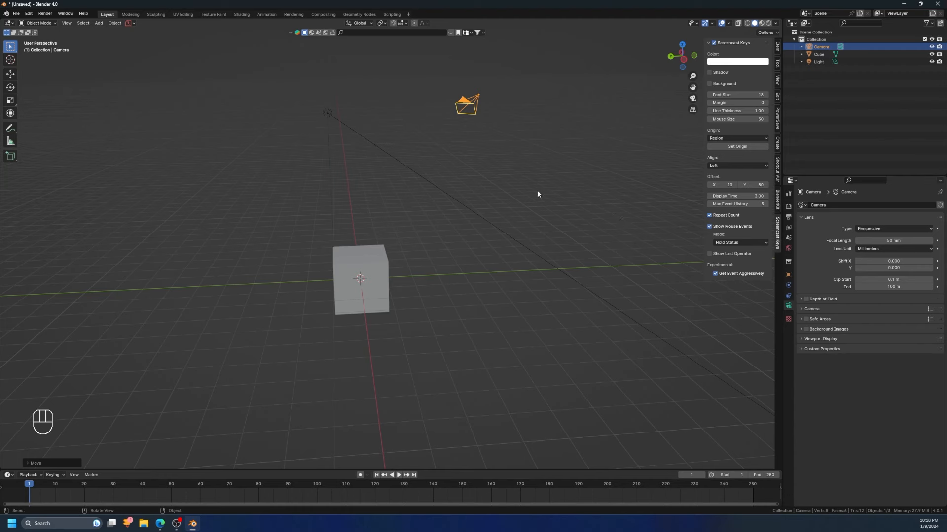
key("r")
left_click(373, 258)
left_click(621, 189)
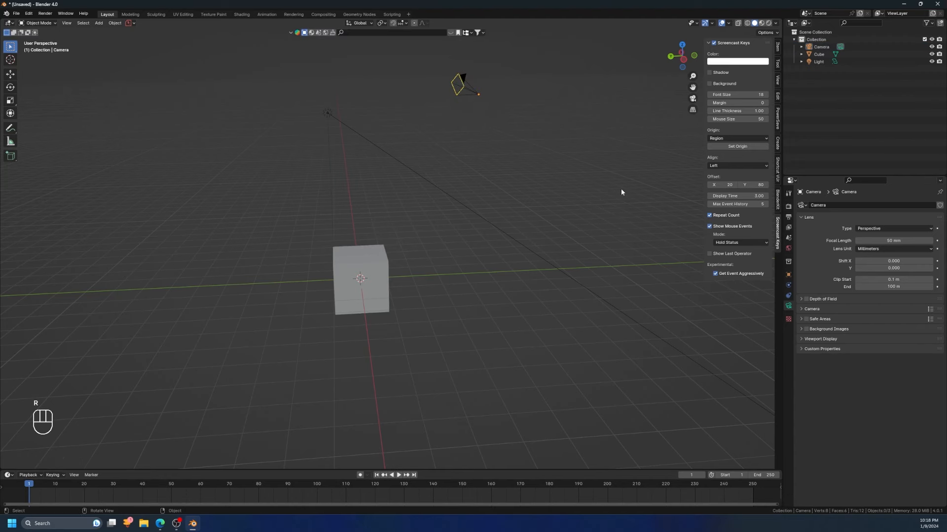
Step: Undo all the light and camera changes, back to the state with the cube selected
key("ctrl+z")
key("ctrl+z")
key("ctrl+z")
key("ctrl+z")
key("ctrl+z")
key("ctrl+z")
key("ctrl+z")
key("ctrl+z")
key("ctrl+z")
key("ctrl+z")
key("ctrl+z")
key("ctrl+z")
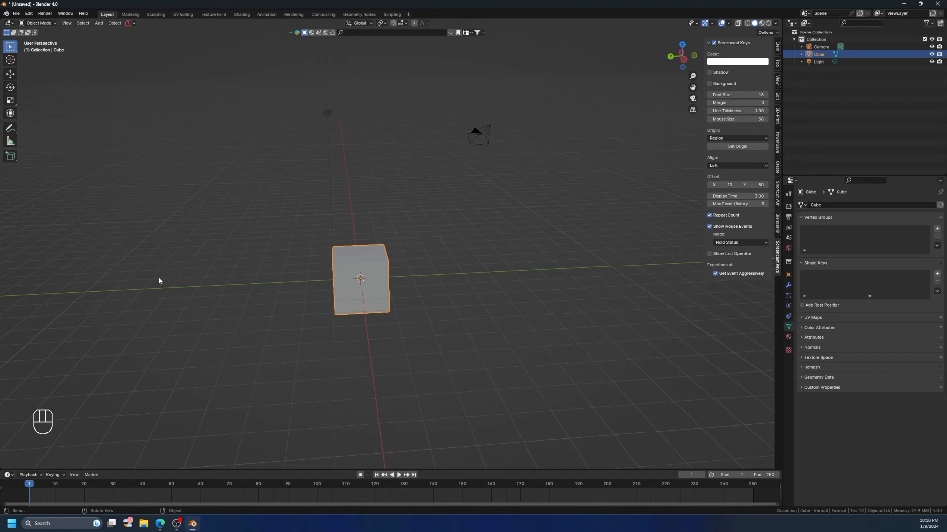
Step: Compare the cube in wireframe, solid and material preview viewport shading, and return to solid
mouse_move(422, 215)
middle_mouse_down()
mouse_move(332, 211)
mouse_move(460, 203)
middle_mouse_up()
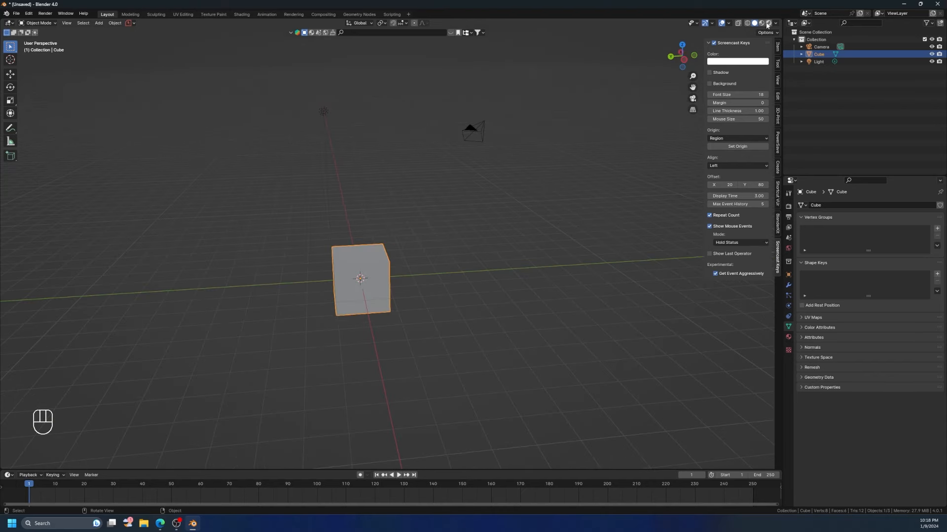
left_click(748, 24)
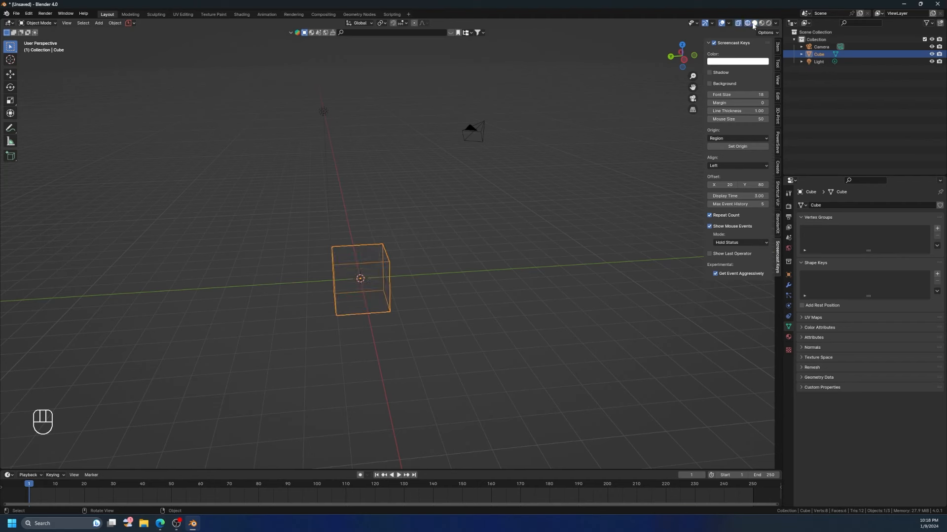
left_click(754, 24)
left_click(761, 23)
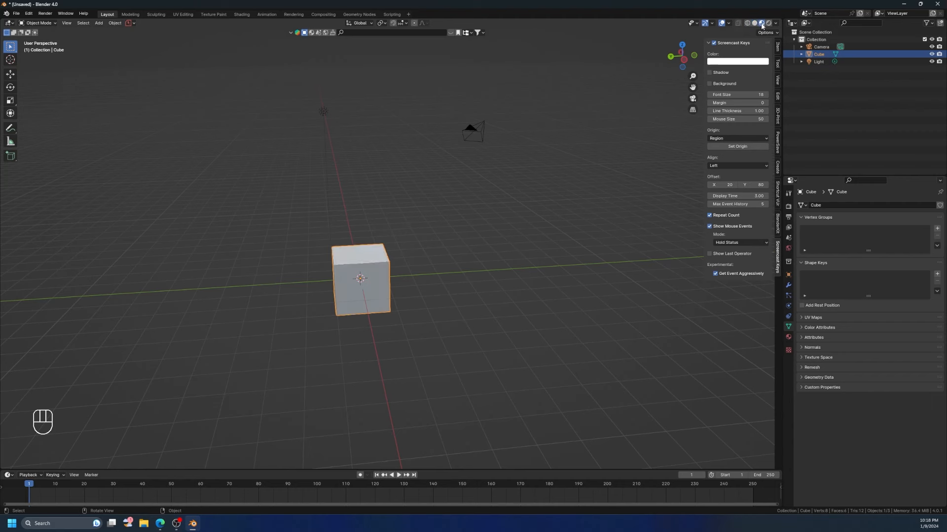
left_click(747, 24)
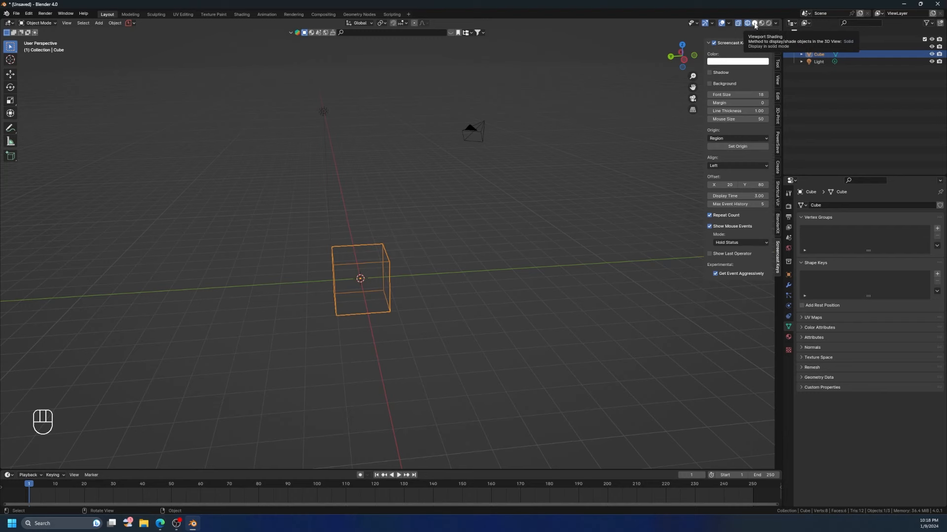
left_click(754, 24)
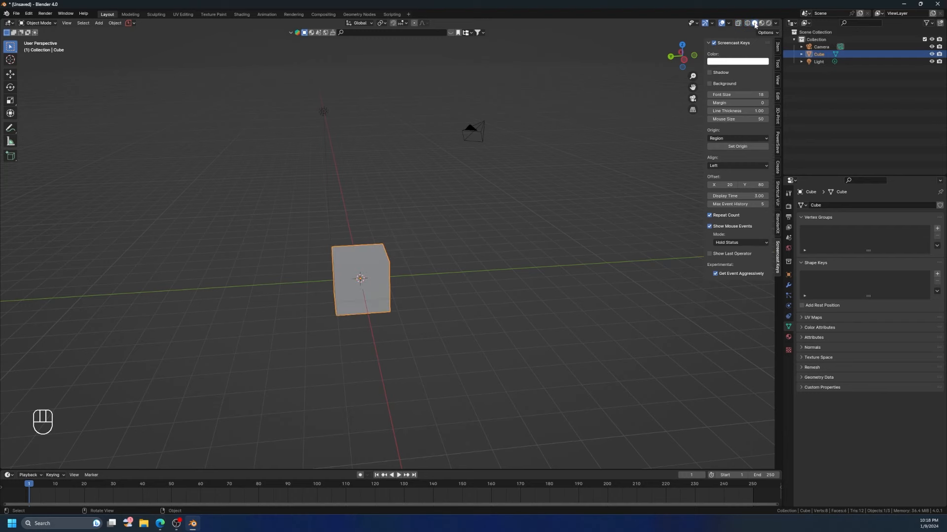
Step: Switch the viewport shading to Rendered and view the lit cube from several sides
mouse_move(354, 303)
middle_mouse_down()
mouse_move(513, 308)
mouse_move(521, 319)
mouse_move(421, 312)
mouse_move(433, 302)
middle_mouse_up()
left_click(769, 24)
mouse_move(500, 243)
middle_mouse_down()
mouse_move(439, 264)
mouse_move(545, 238)
mouse_move(559, 269)
mouse_move(614, 274)
mouse_move(645, 262)
middle_mouse_up()
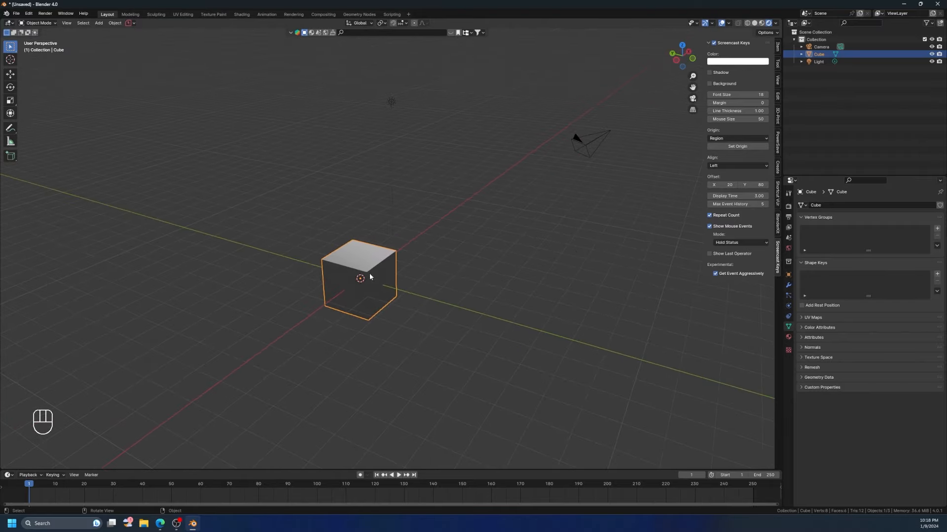
middle_click_drag(283, 286, 150, 285)
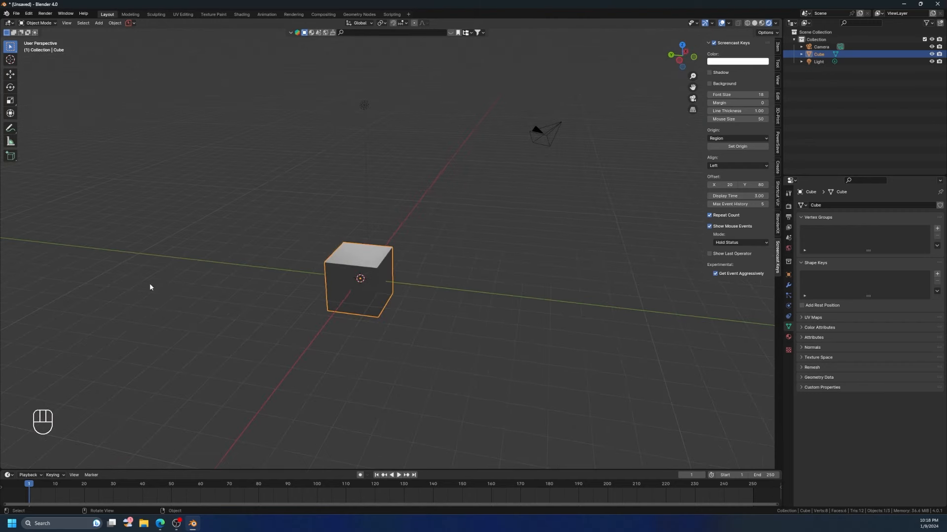
Step: Deselect the cube, switch it to Edit Mode and return to Object Mode
left_click(348, 227)
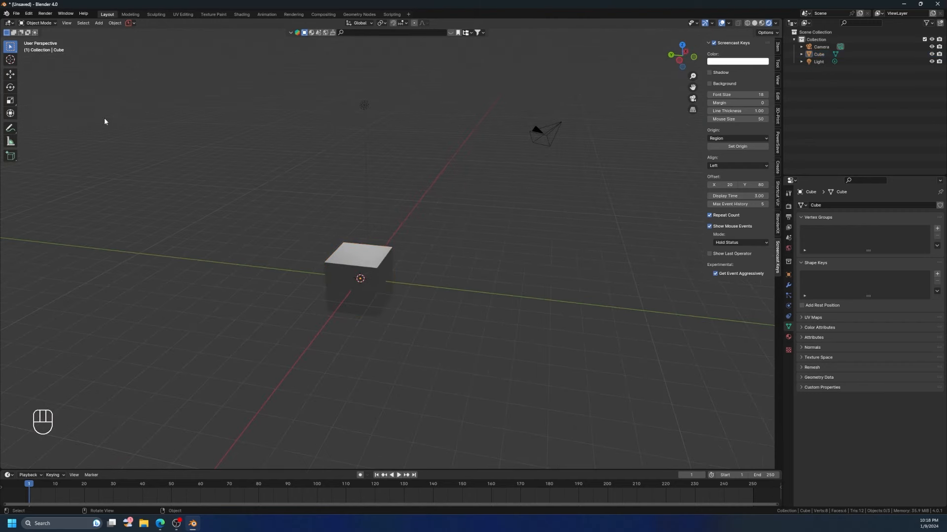
left_click(44, 24)
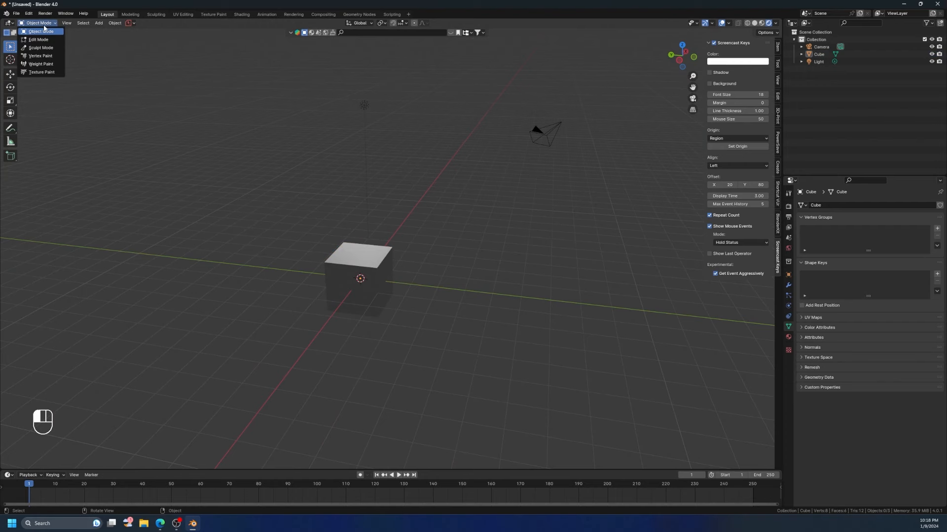
left_click(39, 40)
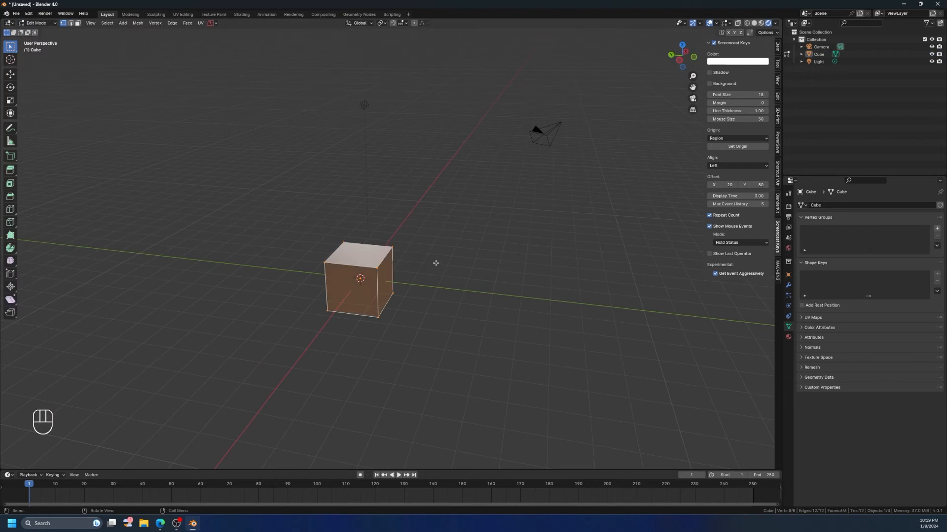
key("Tab")
Step: Box-select the cube in Object Mode and enter Edit Mode
middle_click_drag(287, 183, 347, 227)
left_click_drag(340, 222, 426, 299)
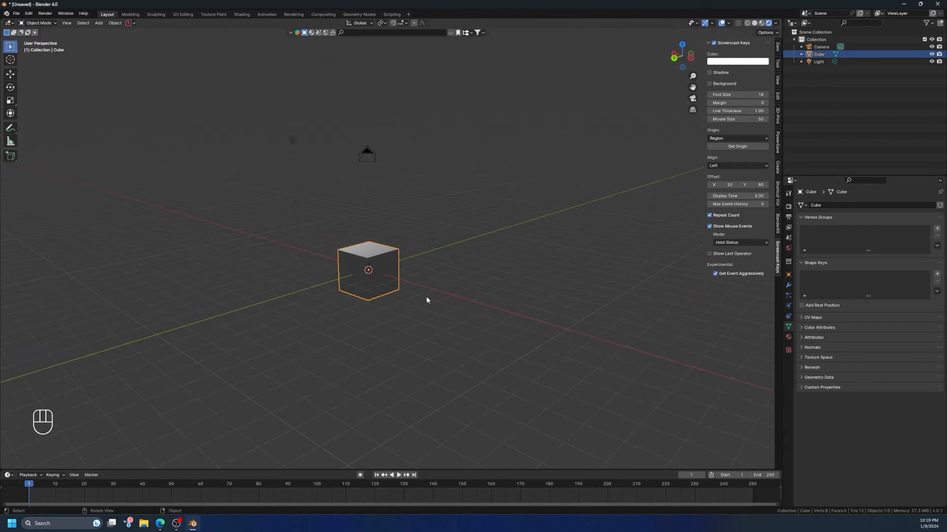
left_click(39, 23)
left_click(38, 40)
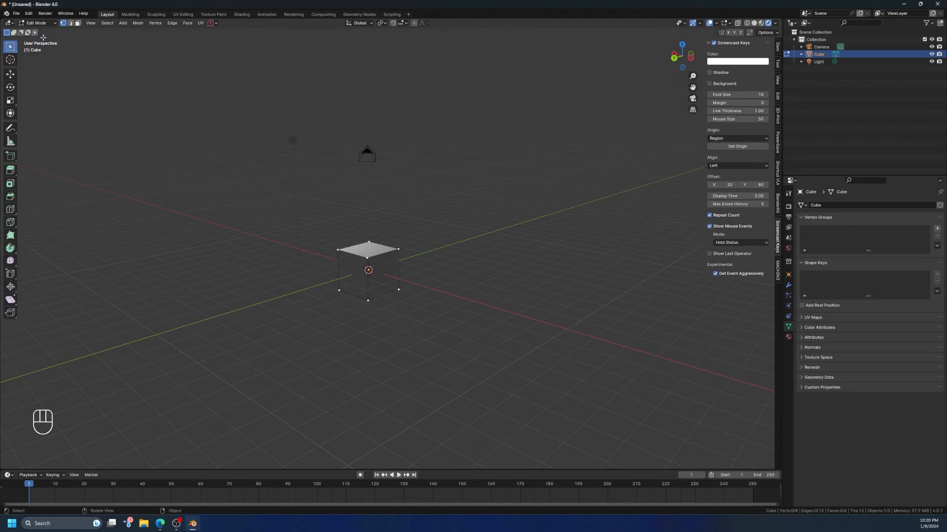
Step: Box-select one corner vertex of the cube's top face and try moving it freely by about 3.2 m
middle_click_drag(411, 247, 437, 261)
scroll(376, 321, "up", 4)
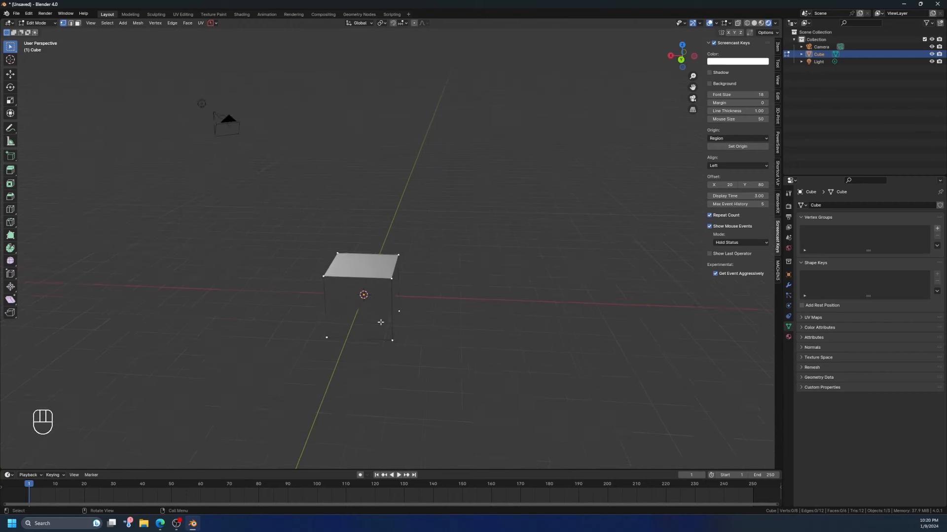
middle_click_drag(379, 364, 344, 365)
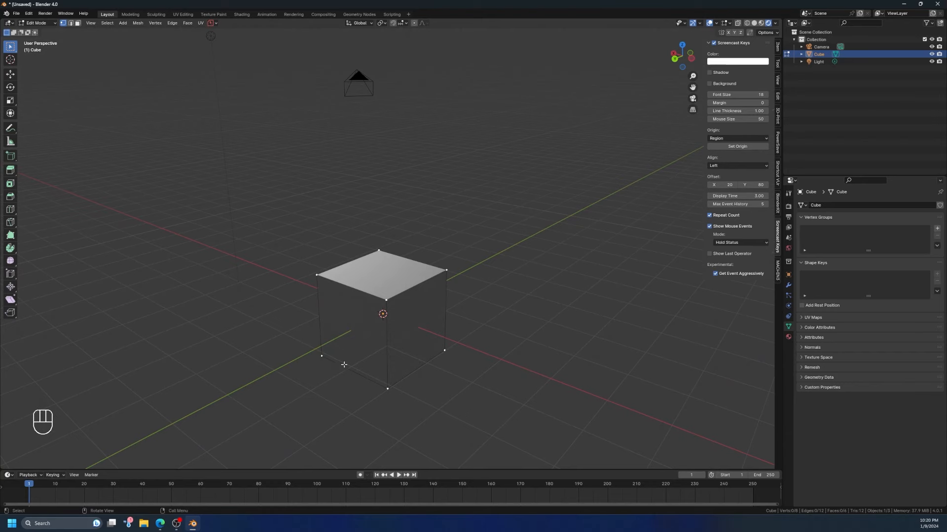
middle_click_drag(487, 299, 455, 263)
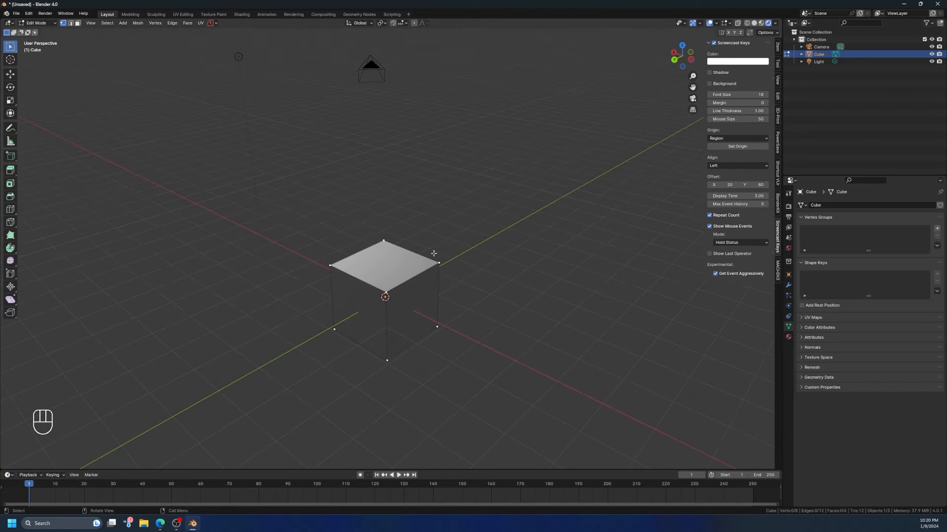
left_click_drag(433, 253, 455, 283)
key("g")
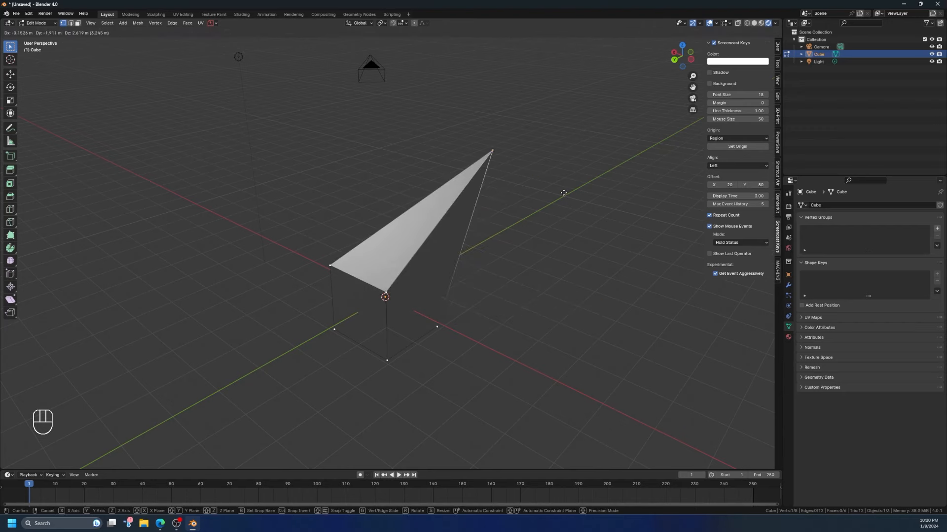
key("Escape")
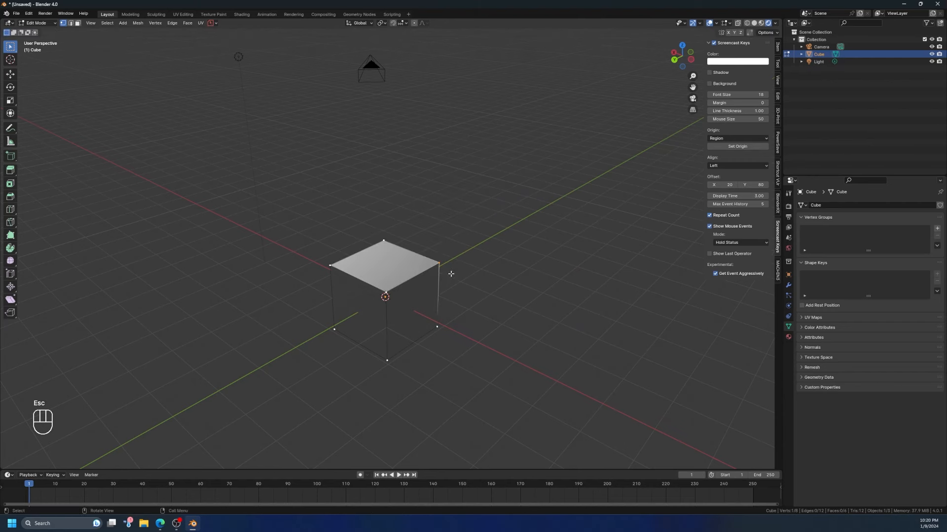
Step: Try moving the selected top corner vertex along the global Y axis
key("g")
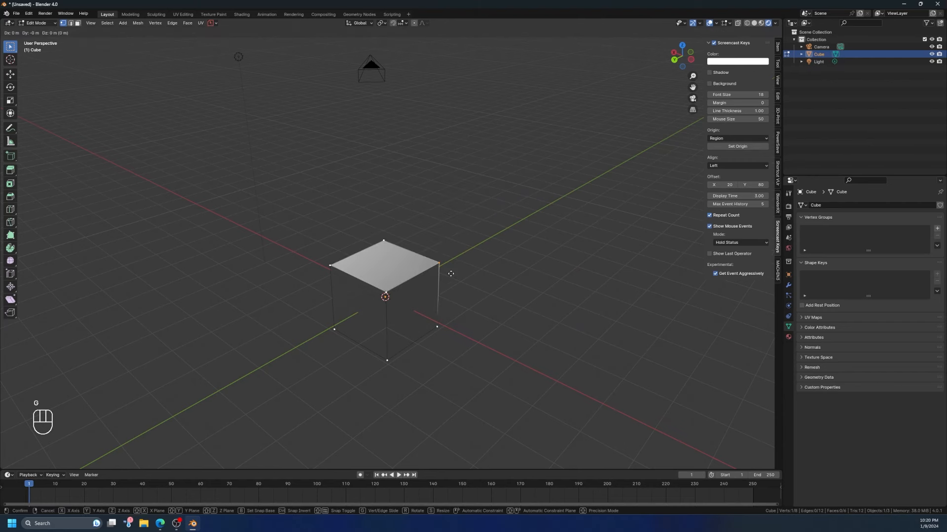
key("y")
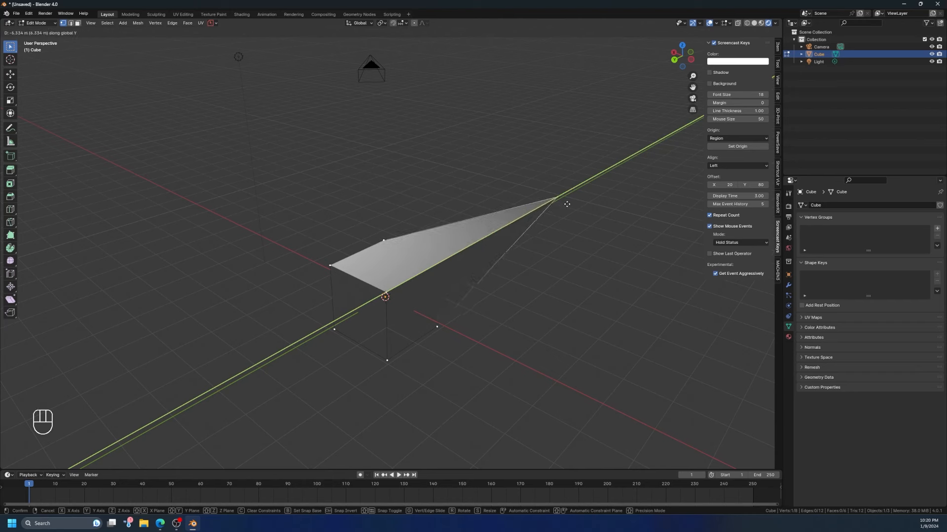
key("ctrl+z")
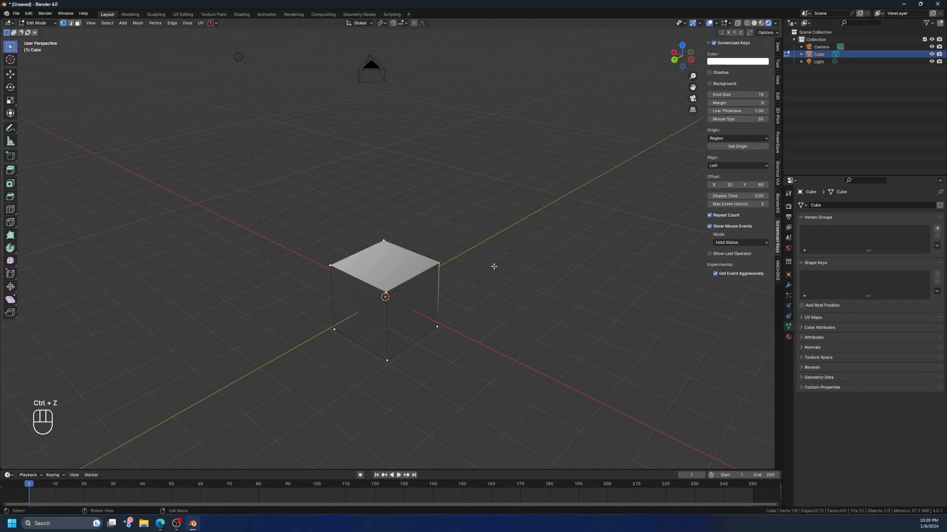
Step: Try scaling the single corner vertex, and deselect it
key("s")
left_click(697, 384)
middle_click_drag(696, 383, 458, 320)
left_click(470, 308)
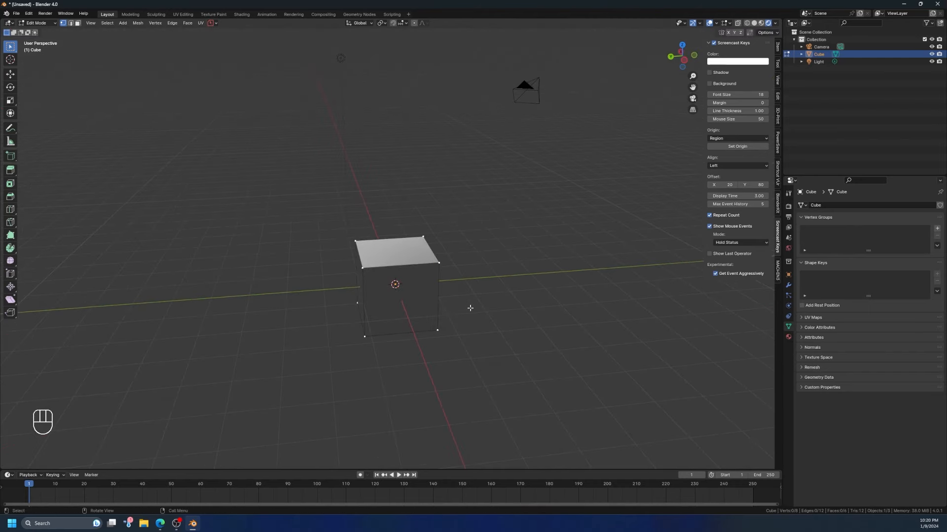
Step: Box-select the two vertices of one top edge, scale them up about 3.4 times or more, and undo it
left_click_drag(415, 217, 472, 294)
key("s")
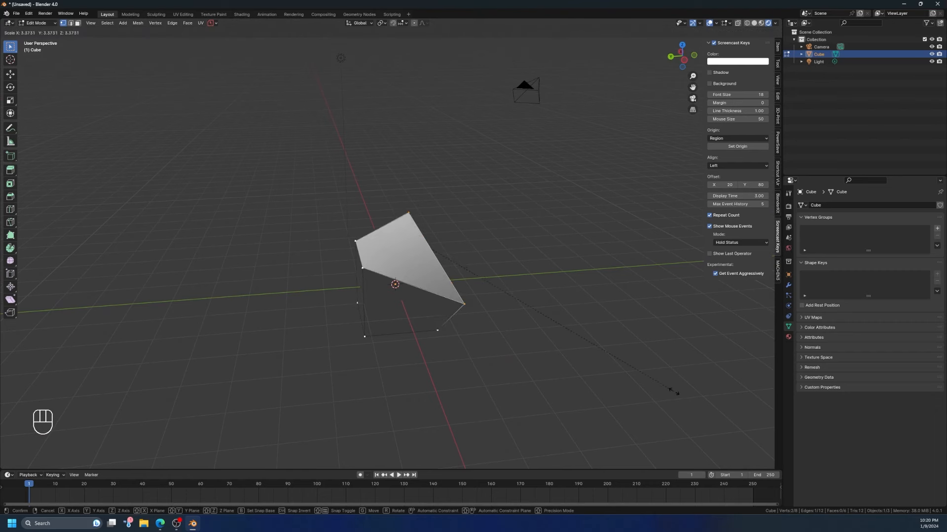
left_click(702, 401)
middle_click_drag(702, 401, 516, 379)
key("ctrl+z")
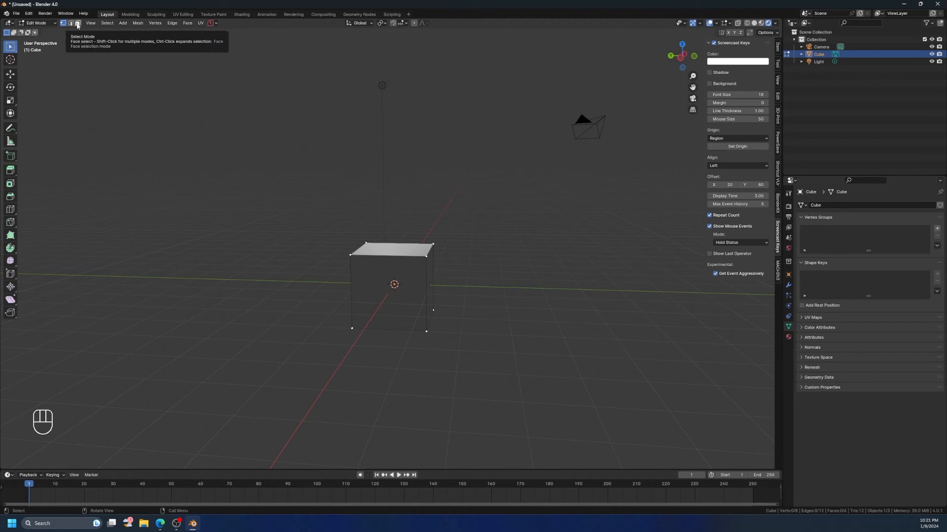
Step: Switch to face selection and select the cube's top face
left_click(77, 24)
middle_click_drag(397, 219, 370, 248)
left_click(387, 245)
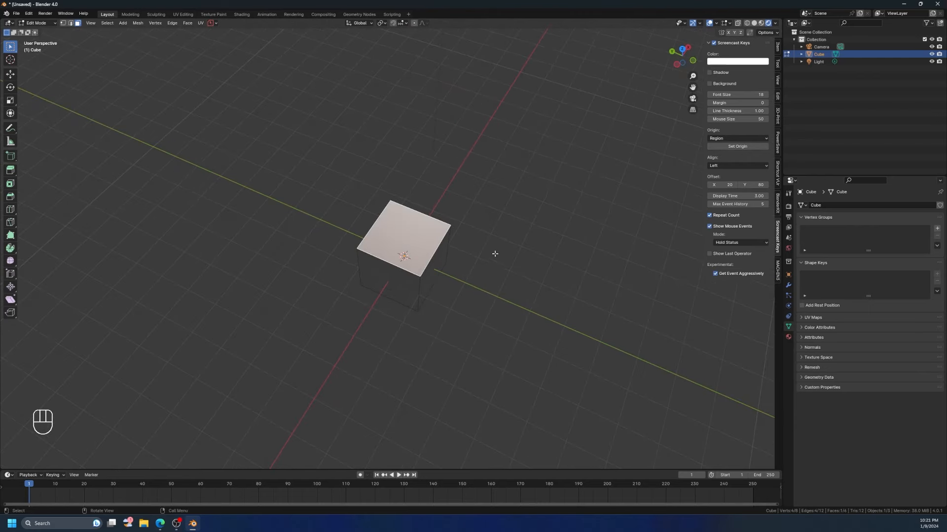
Step: Loop-select the ring of four side faces around the cube, and deselect them
middle_click_drag(495, 254, 482, 309)
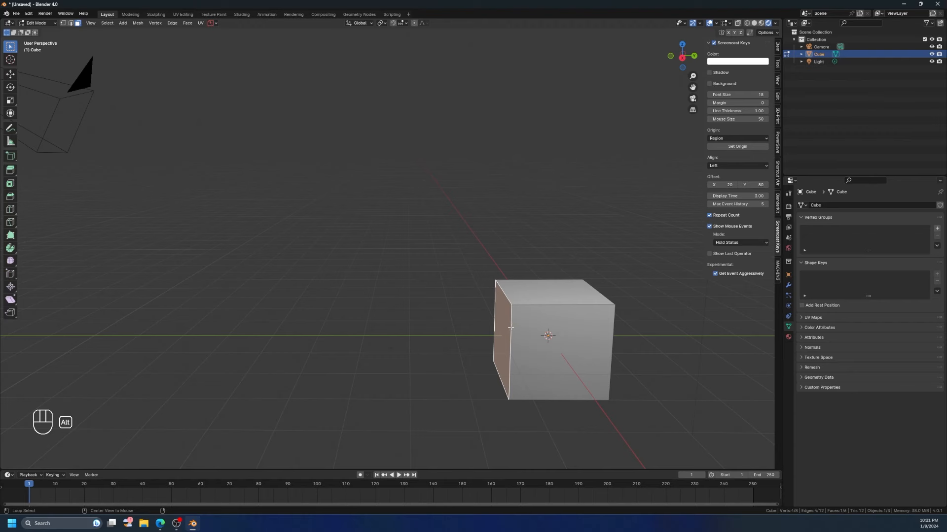
left_click(638, 347, "alt")
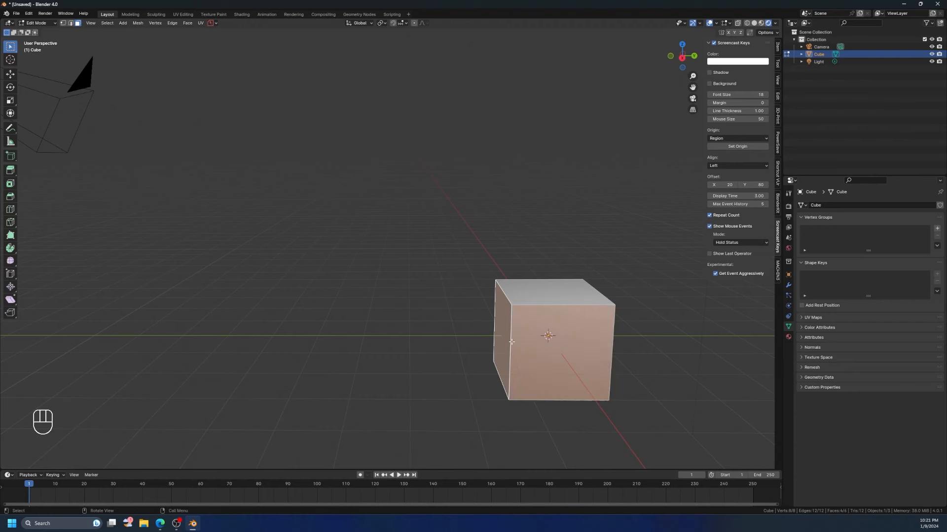
middle_click_drag(511, 342, 561, 350)
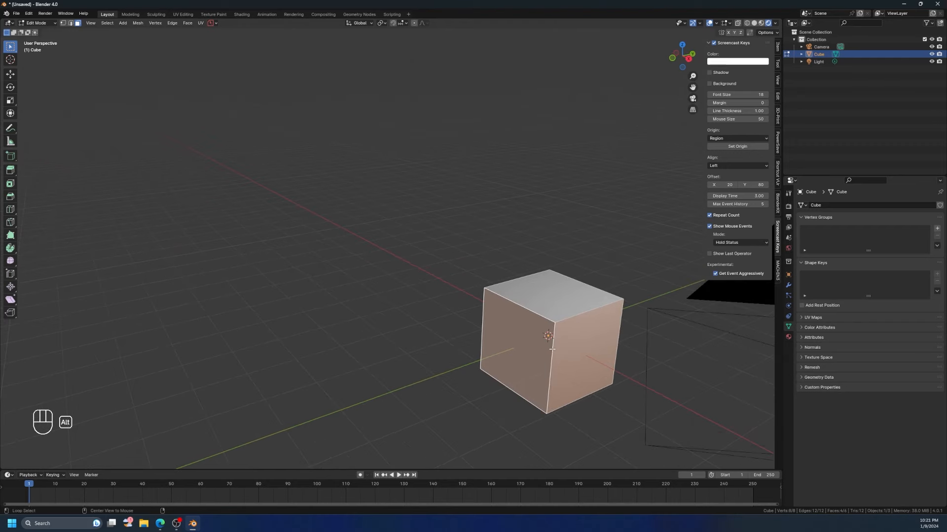
left_click(640, 281)
middle_click_drag(640, 281, 704, 332)
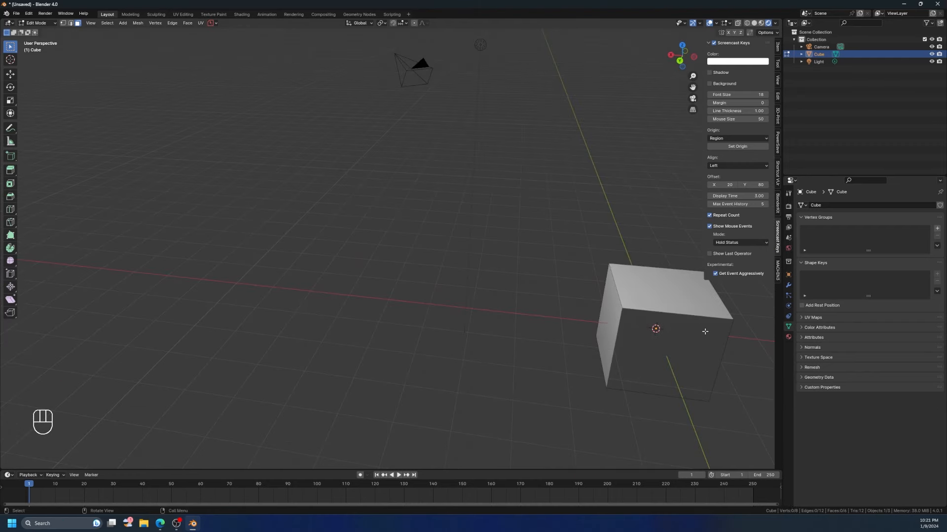
Step: Select the cube's top face and loop-select the ring of faces running over the top
left_click(678, 301)
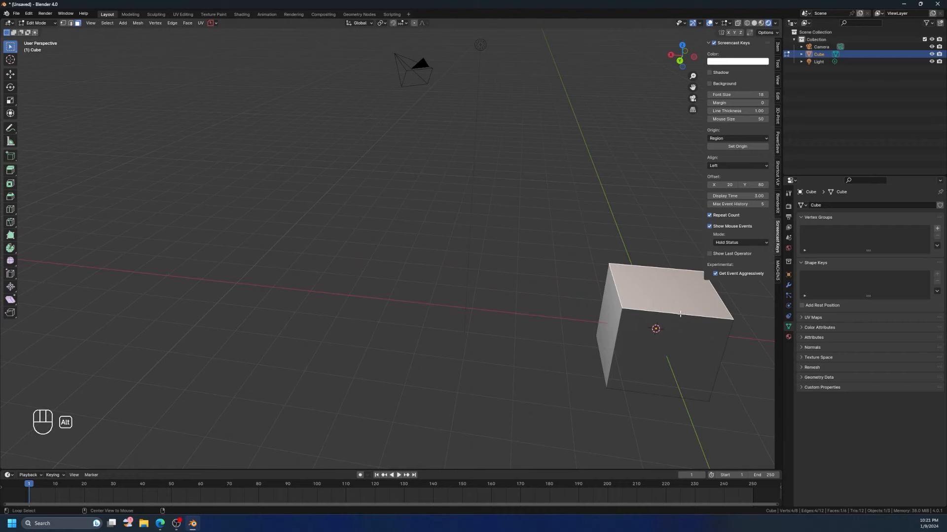
left_click(680, 314, "alt")
middle_click_drag(705, 320, 479, 354)
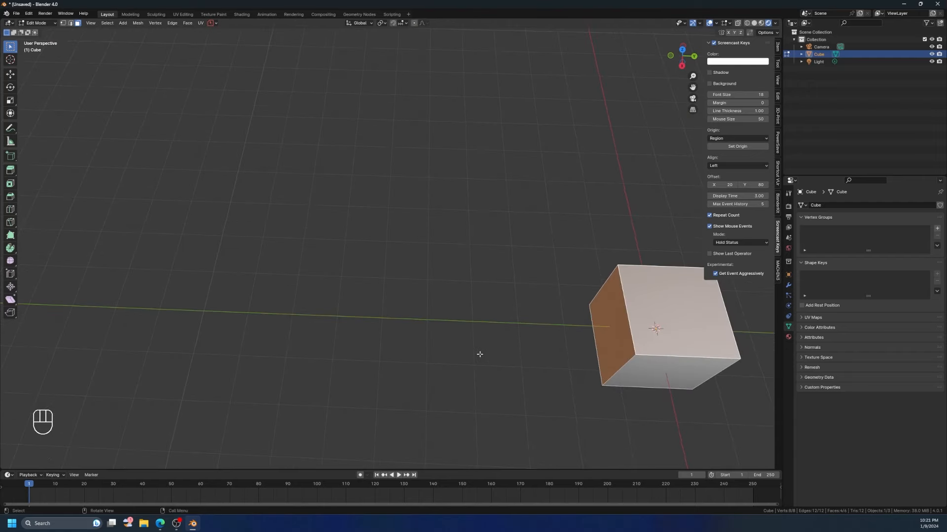
middle_click_drag(735, 317, 695, 300)
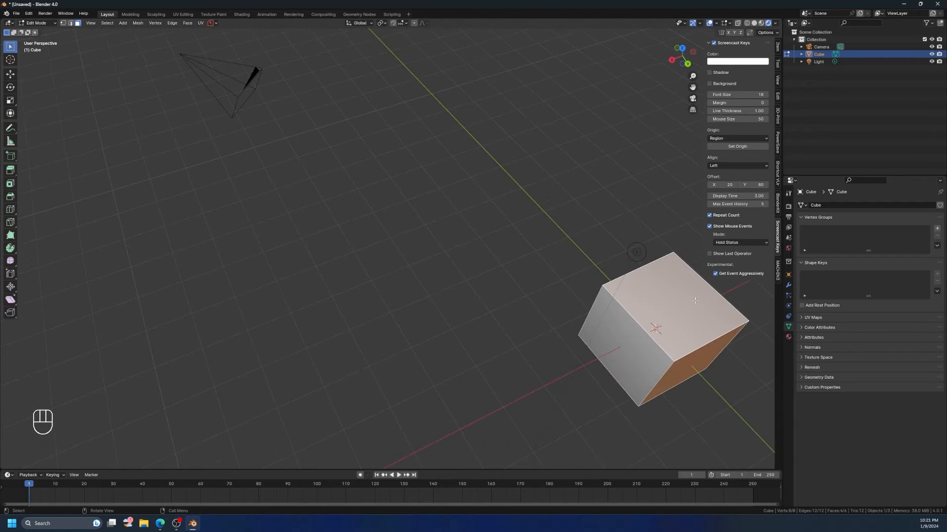
Step: Switch to edge selection and select a single vertical edge of the cube
left_click(71, 23)
middle_click_drag(740, 323, 478, 274)
left_click(731, 340)
middle_click_drag(731, 340, 658, 335)
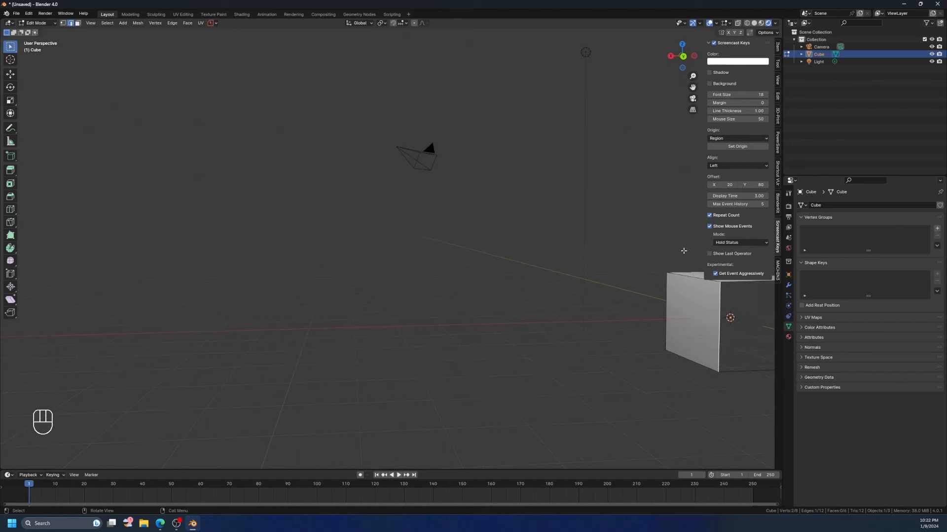
Step: Select individual vertical edges of the cube one after another from different sides
middle_click_drag(683, 251, 299, 153)
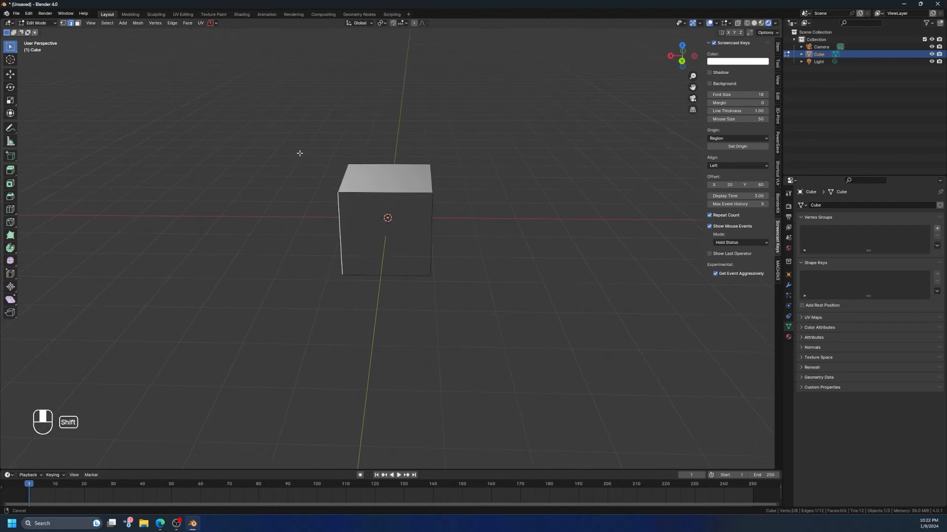
left_click(503, 235)
middle_click_drag(513, 256, 461, 245)
left_click(457, 216)
middle_click_drag(539, 235, 460, 239)
left_click(528, 229)
middle_click_drag(622, 247, 540, 264)
left_click(548, 261)
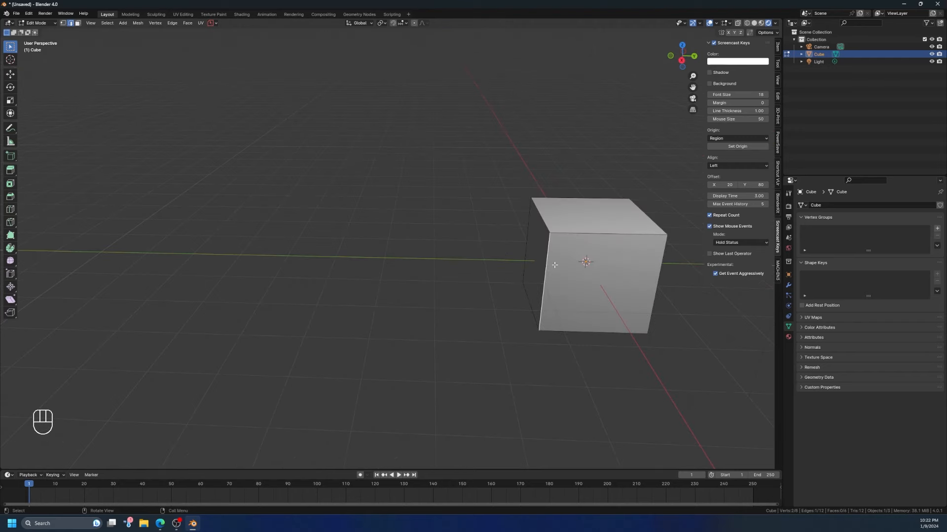
middle_click_drag(687, 283, 627, 279)
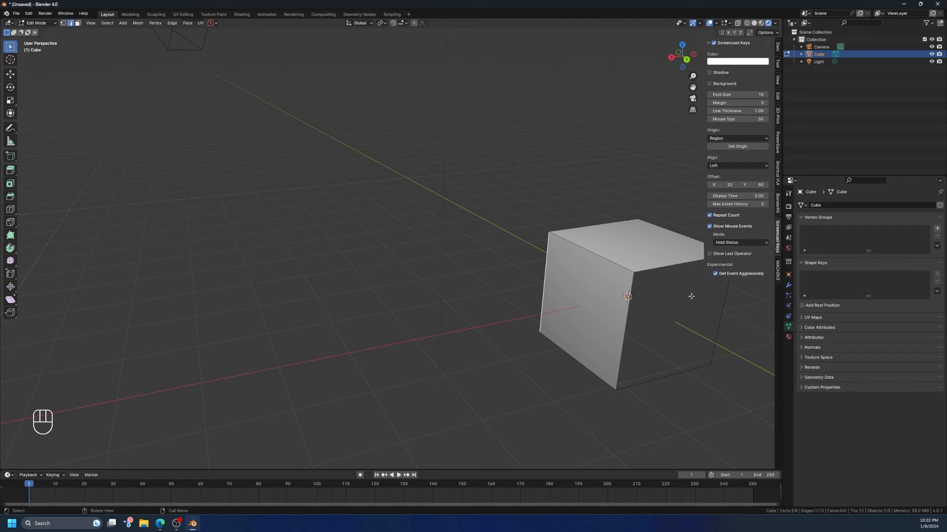
middle_click_drag(691, 296, 552, 318)
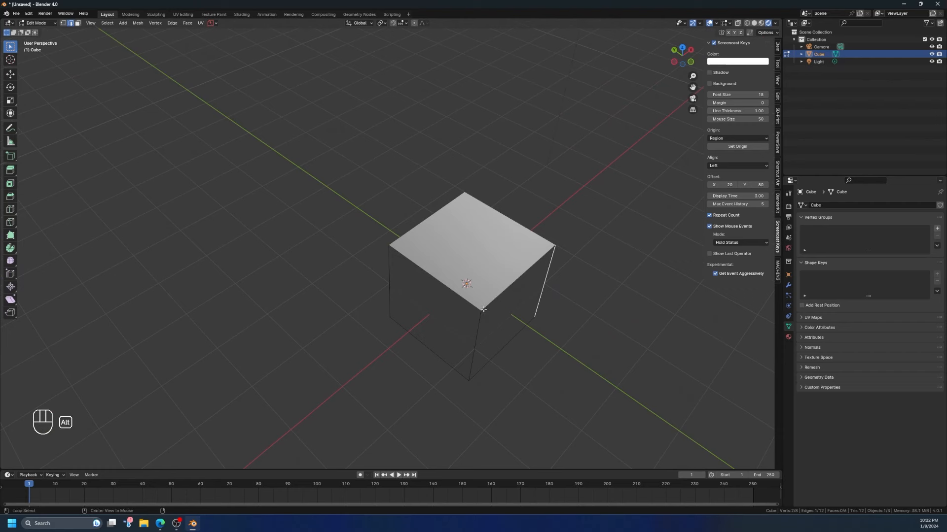
Step: Try loop-selecting at the top face's edges, and extend the selection with further top edges
left_click(483, 310, "alt")
left_click(475, 307, "alt")
middle_click_drag(481, 311, 595, 294)
left_click(596, 292, "shift")
middle_click_drag(657, 285, 547, 310)
left_click(548, 309, "shift")
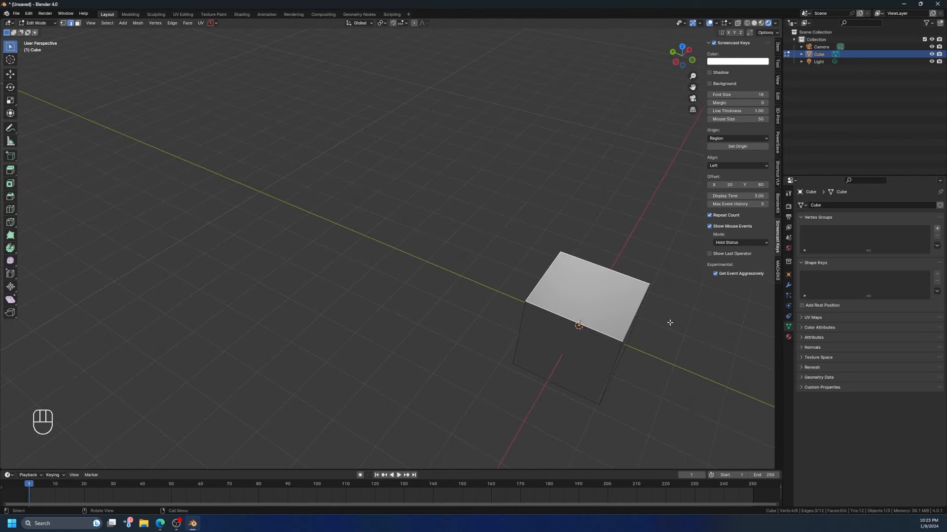
Step: Start a new selection and pick all four edges around the cube's top face one by one
left_click(639, 317)
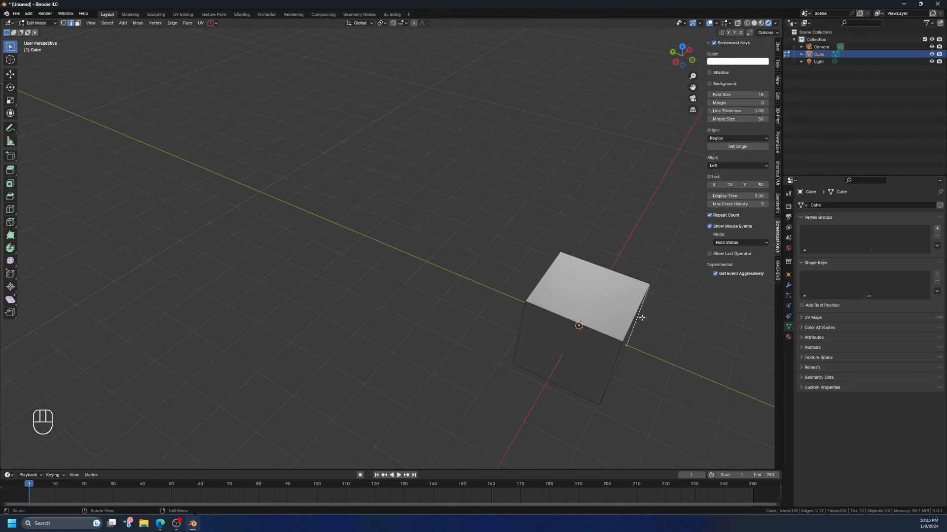
left_click(599, 334, "shift")
left_click(535, 296, "shift")
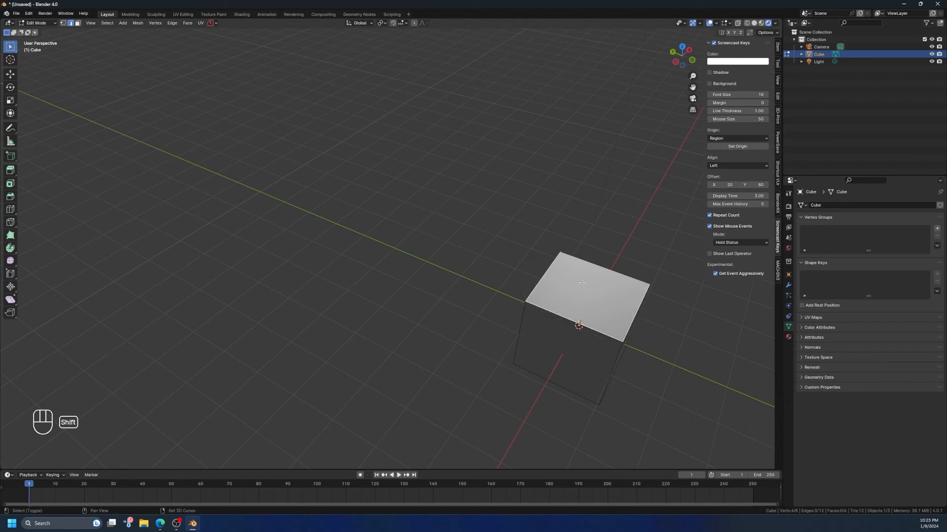
left_click(600, 265, "shift")
Step: Scale up the four selected top edges, and undo the scaling
key("s")
left_click(776, 369)
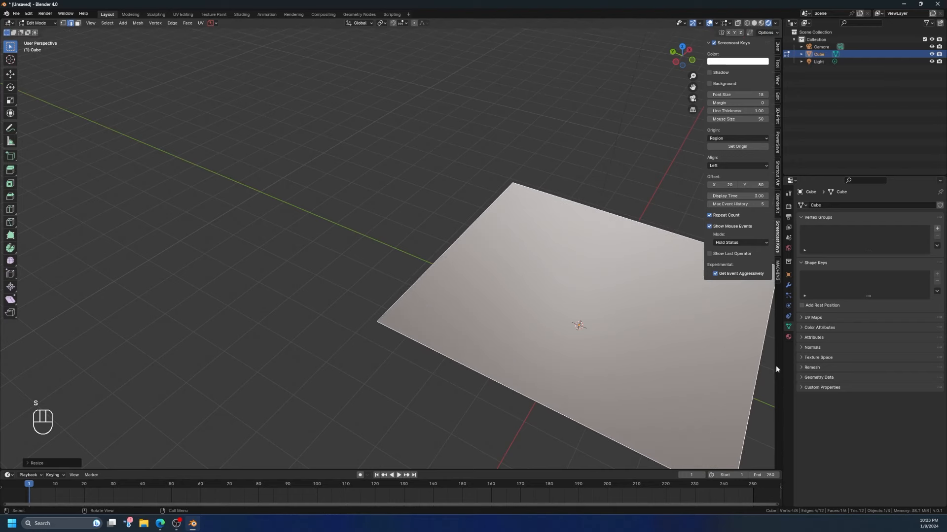
middle_click_drag(776, 368, 581, 355)
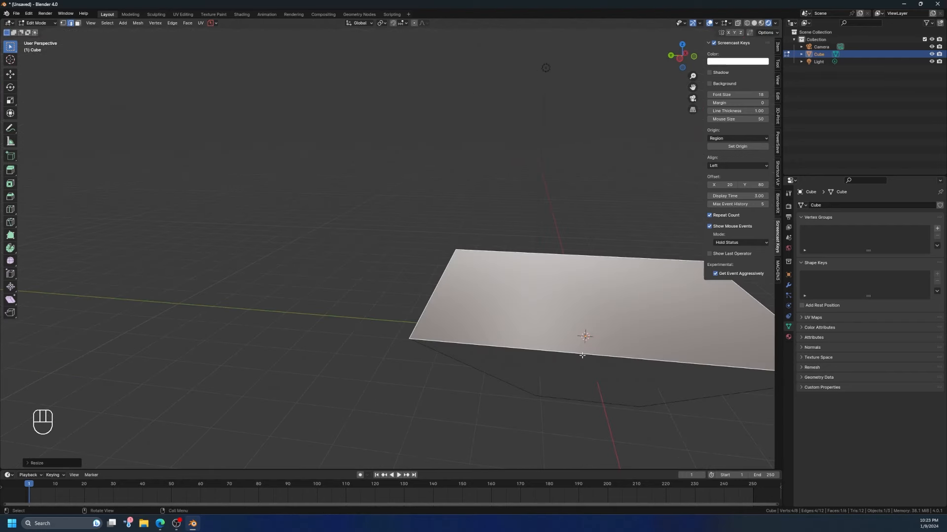
key("ctrl+z")
Step: Move the four selected top edges upward along the global Z axis, and undo the move
key("g")
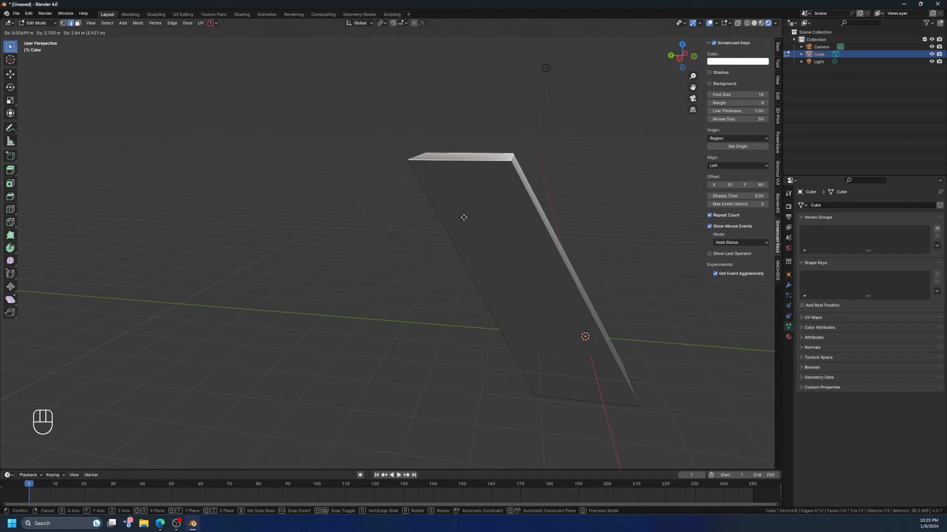
key("z")
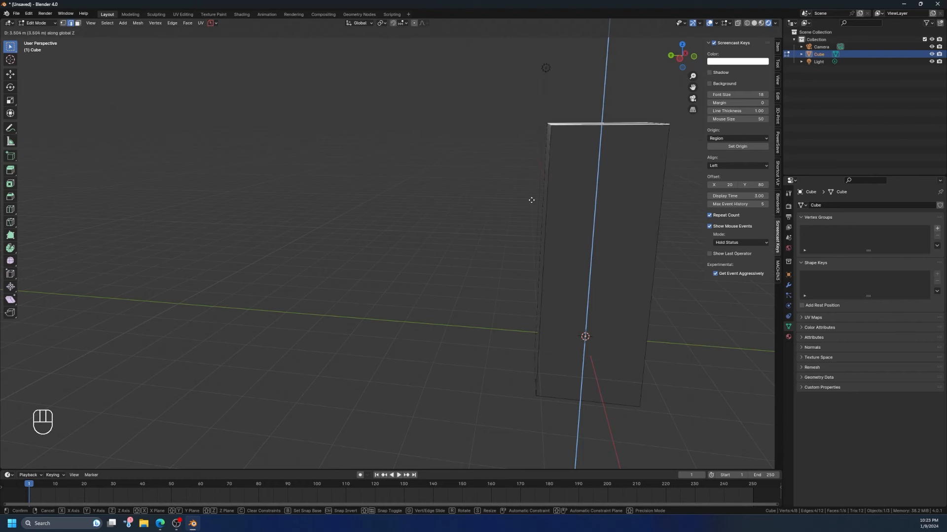
left_click(530, 222)
key("ctrl+z")
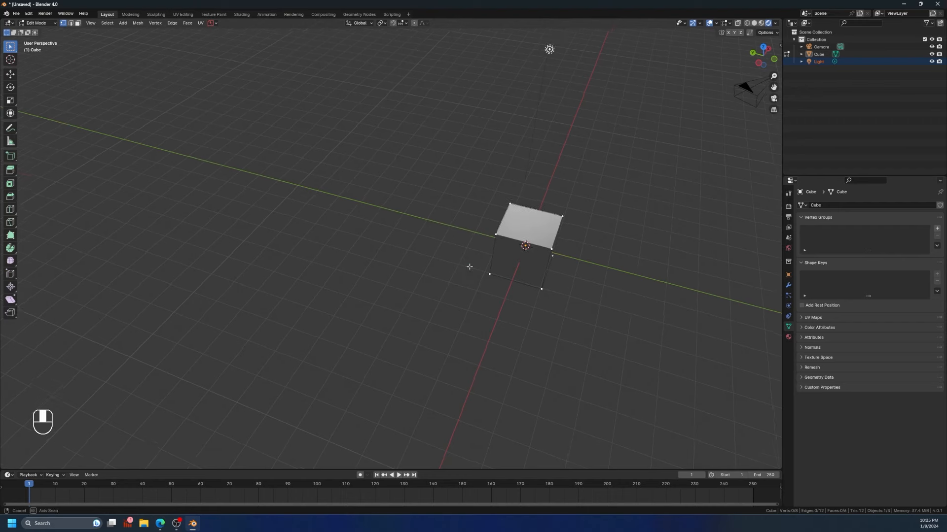
Step: Switch from Edit Mode to Object Mode, select the cube and deselect it again
middle_click_drag(548, 250, 488, 201)
left_click(52, 23)
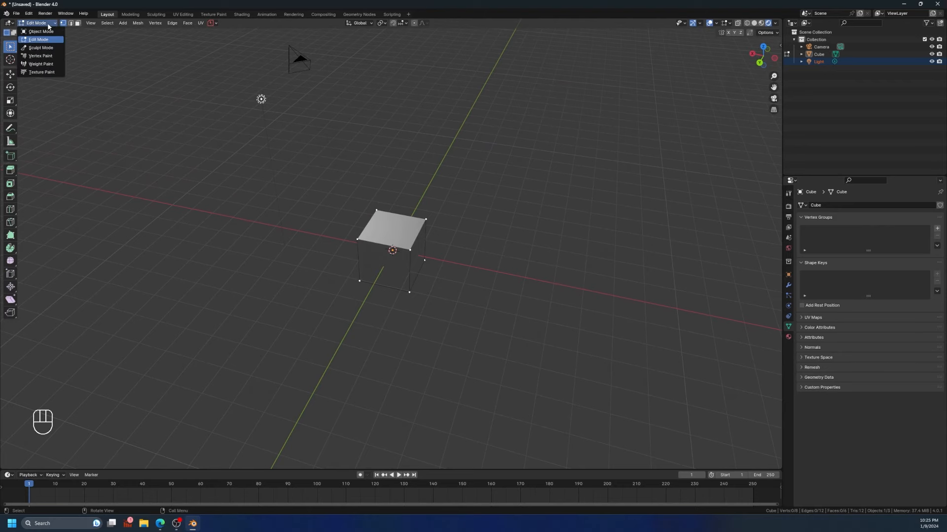
left_click(40, 32)
middle_click_drag(397, 308, 422, 283)
left_click(367, 275)
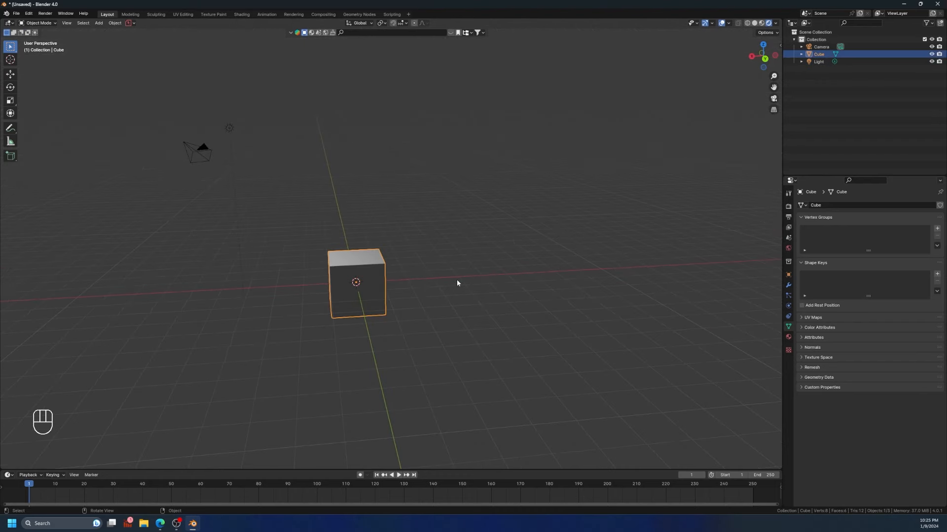
left_click(438, 276)
mouse_move(444, 296)
middle_mouse_down()
mouse_move(444, 314)
mouse_move(443, 298)
middle_mouse_up()
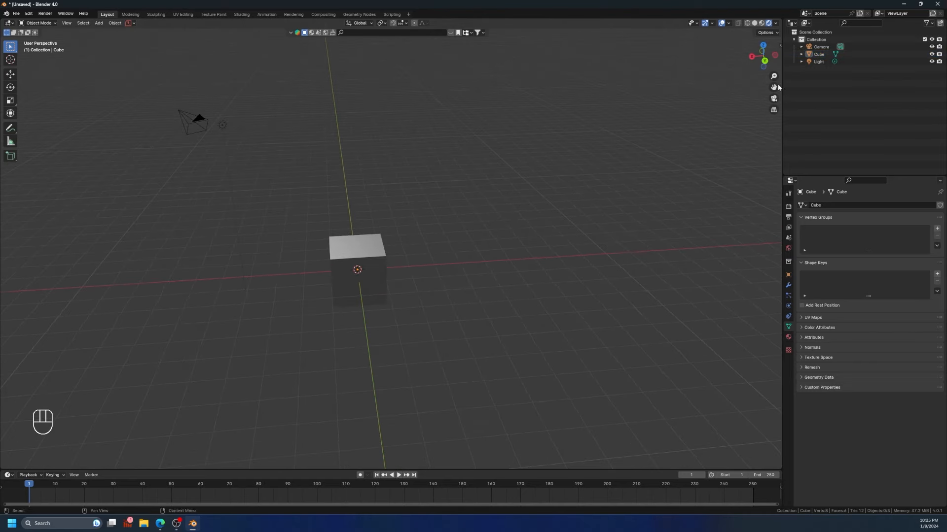
Step: Set the viewport shading to Solid and select the cube
left_click(754, 23)
middle_click_drag(355, 355, 363, 350)
left_click(347, 315)
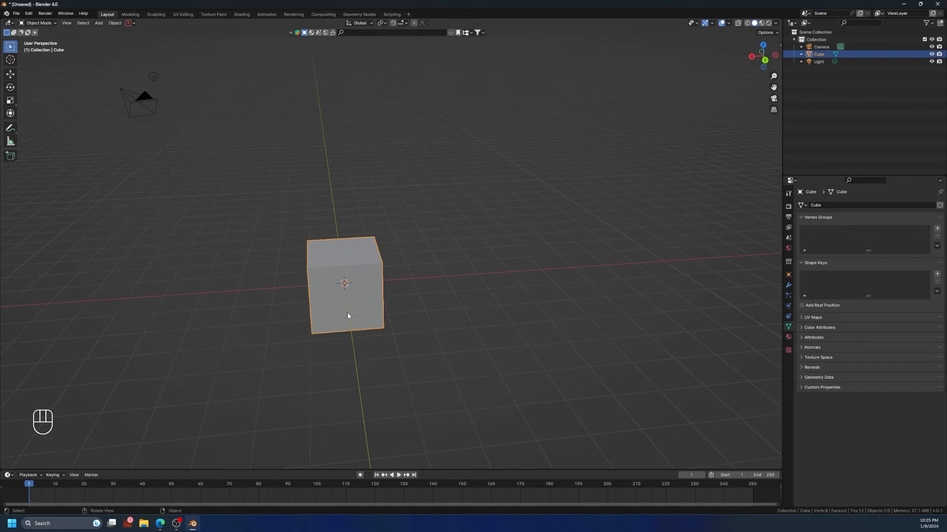
Step: Delete the cube three times, once through the confirmation prompt, undoing each deletion
key("Delete")
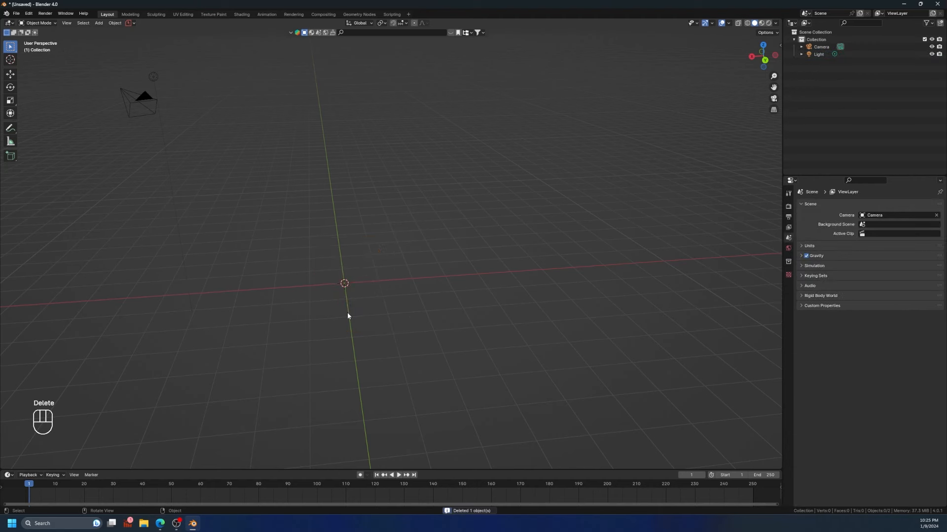
key("ctrl+z")
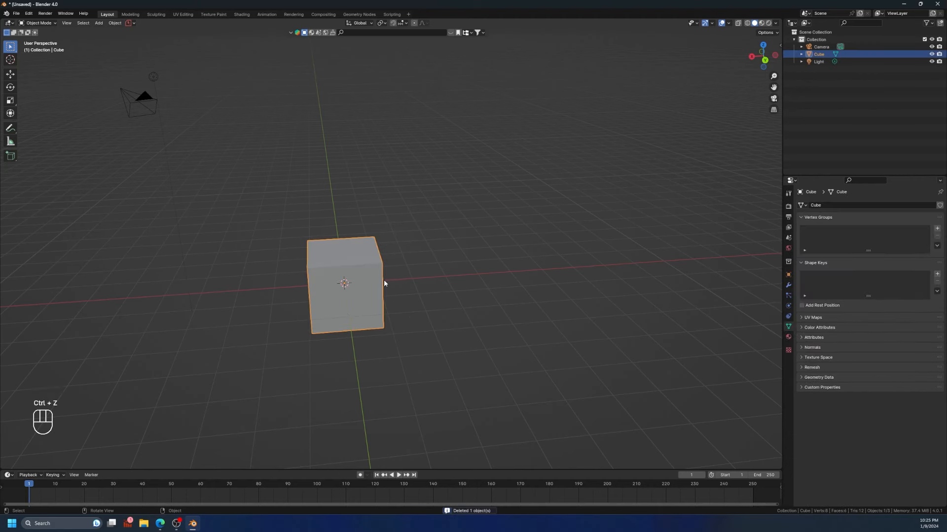
key("x")
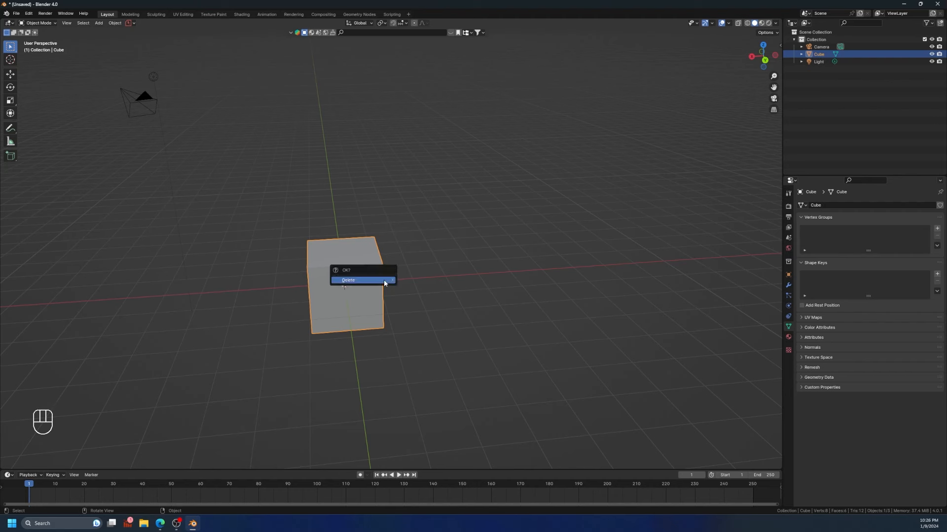
left_click(384, 281)
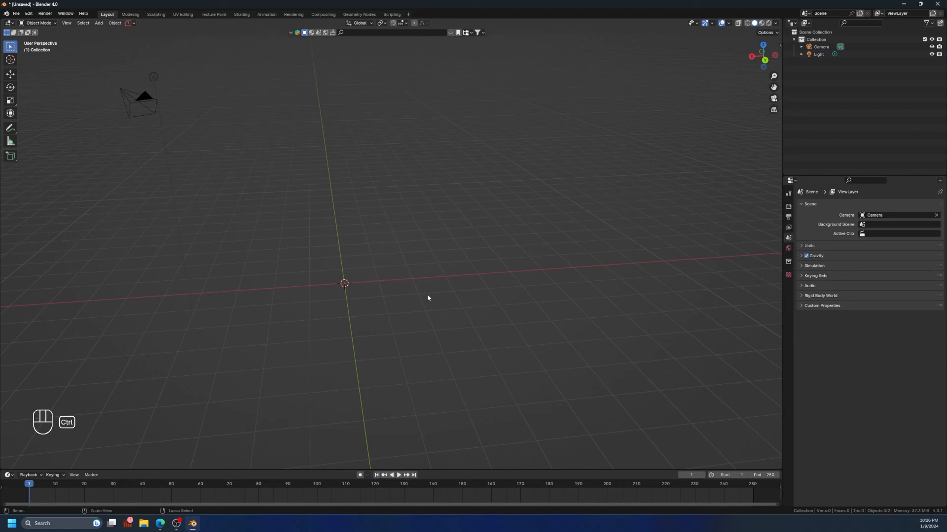
key("ctrl+z")
key("Delete")
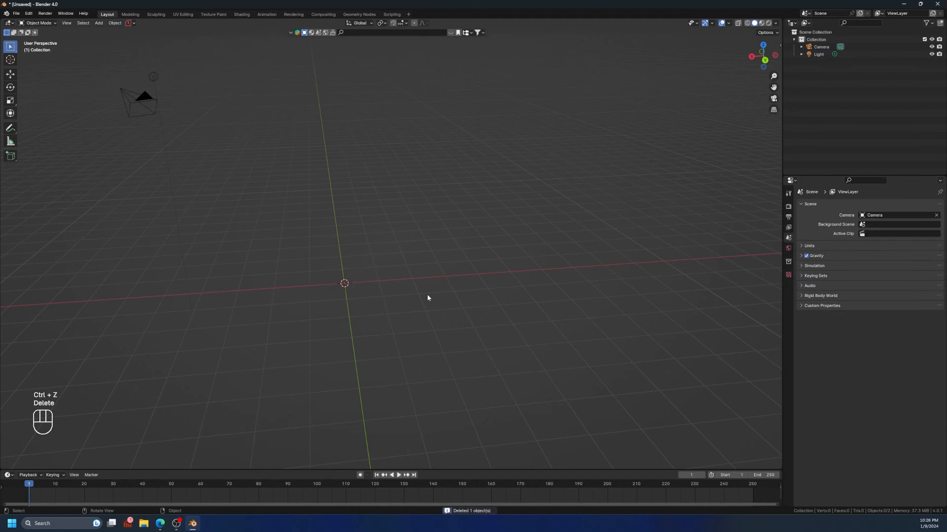
key("ctrl+z")
Step: Box-select the camera, light and cube, delete them all, and undo the deletion
left_click(440, 302)
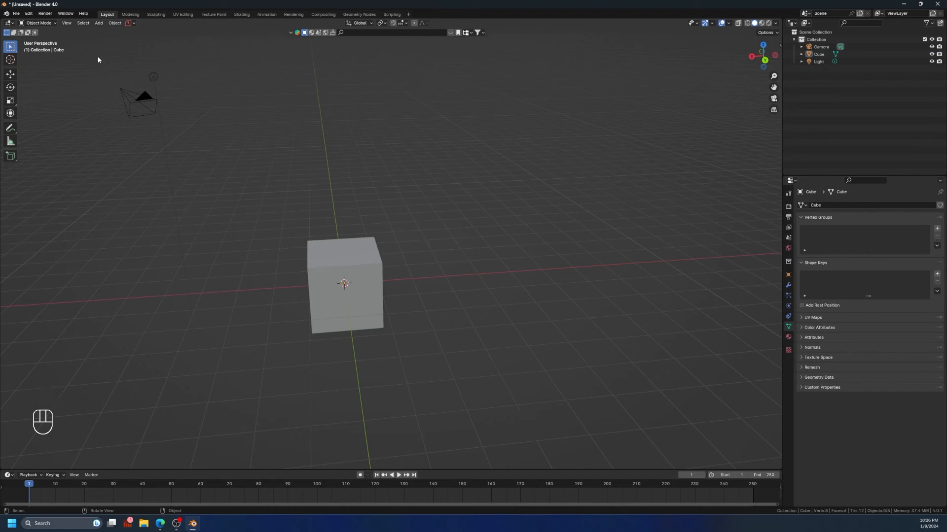
left_click_drag(99, 56, 681, 385)
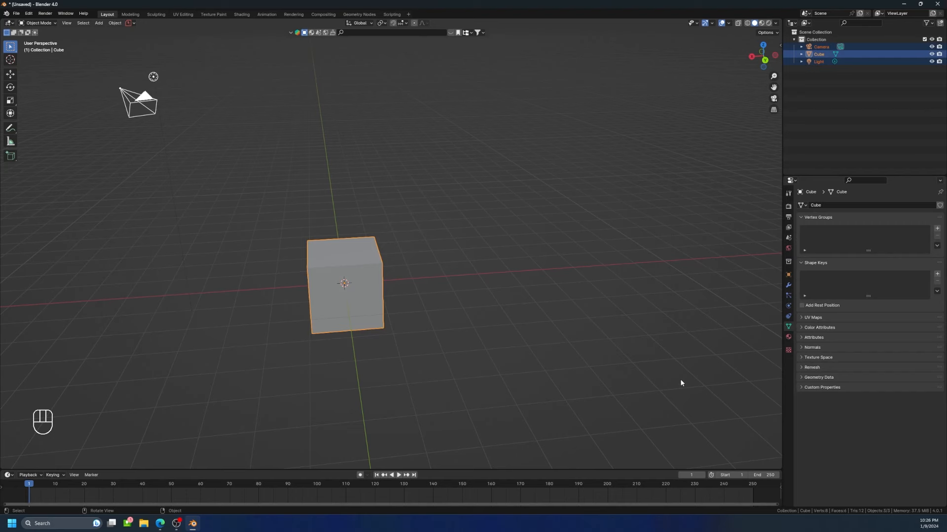
key("Delete")
scroll(428, 285, "down", 8)
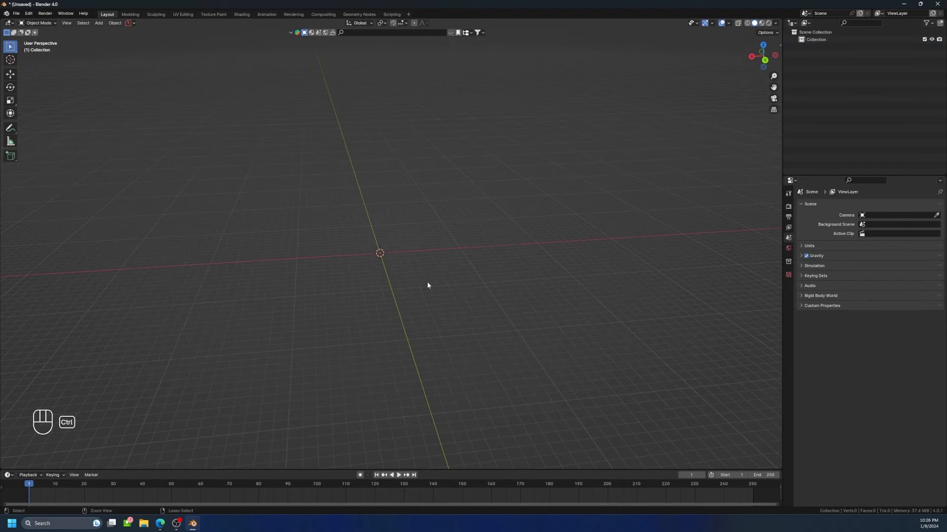
key("ctrl+z")
key("ctrl+z")
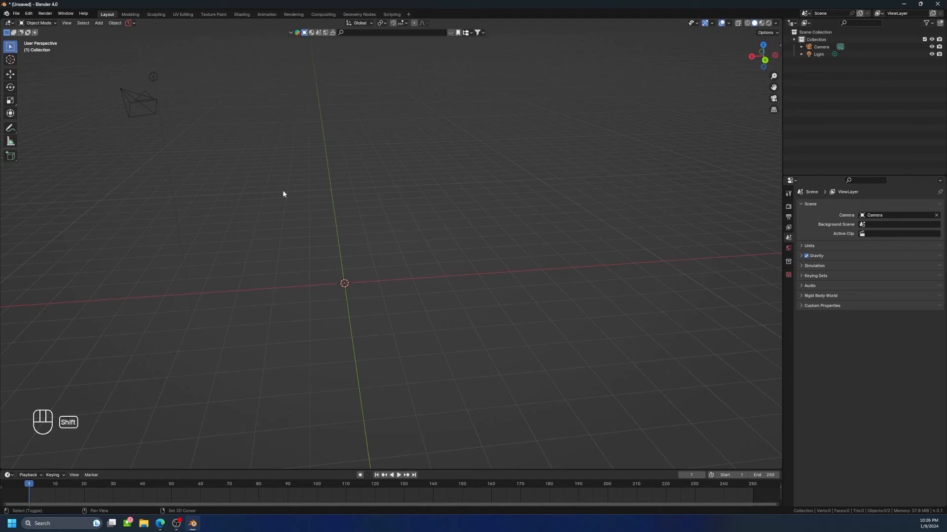
Step: Add a plane mesh at the world origin and deselect it
key("shift+a")
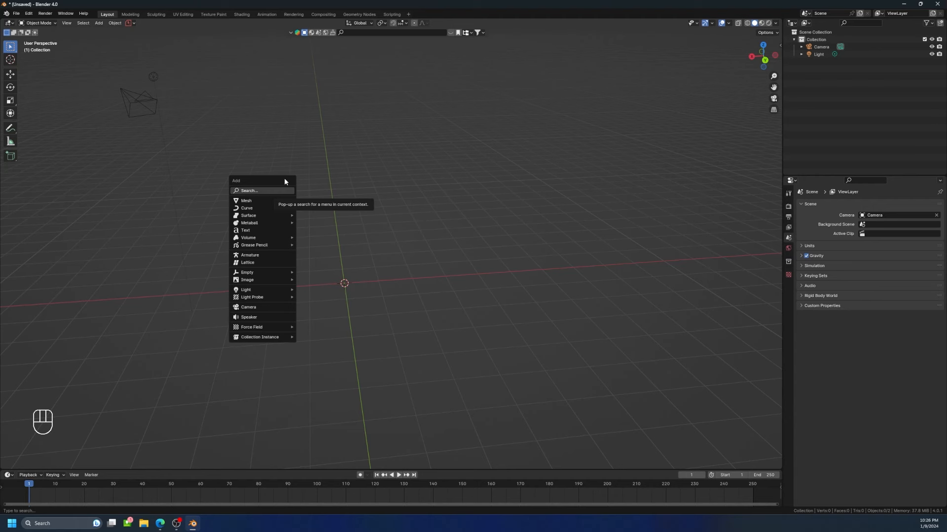
mouse_move(260, 205)
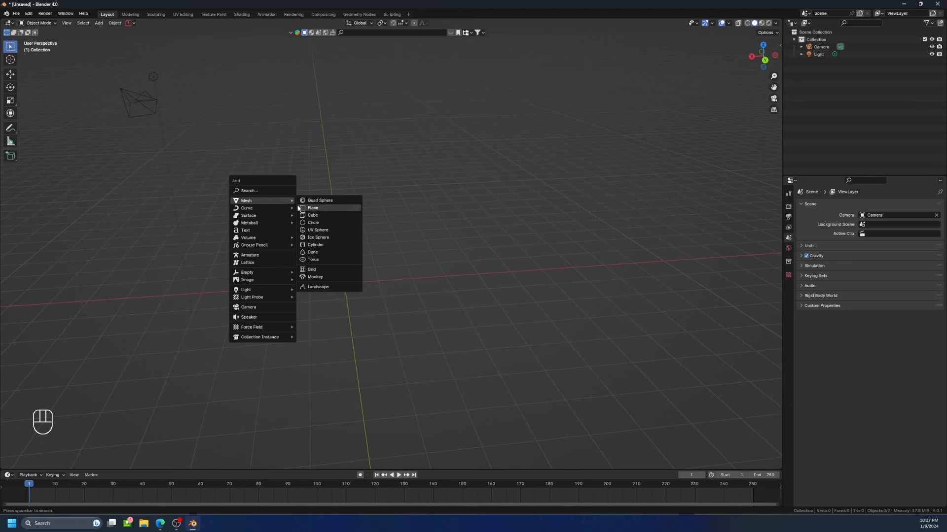
left_click(310, 208)
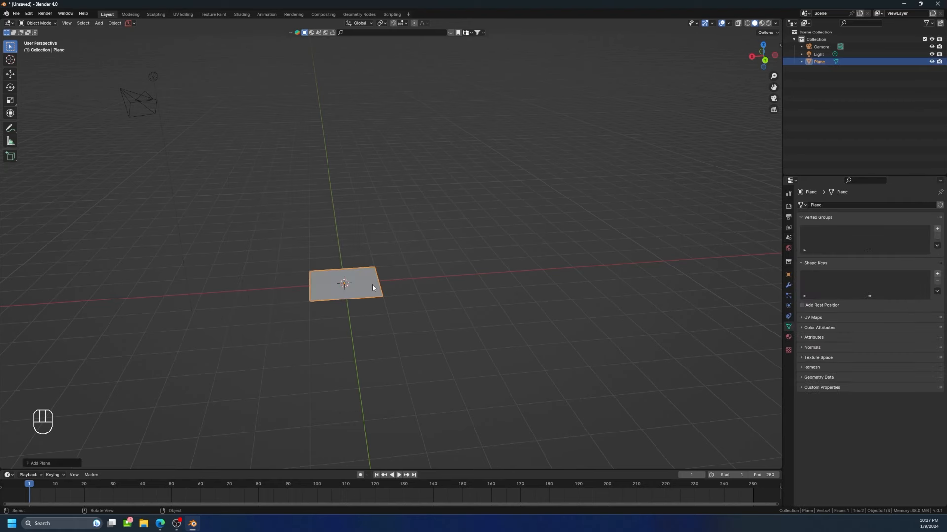
left_click(399, 316)
scroll(345, 325, "up", 5)
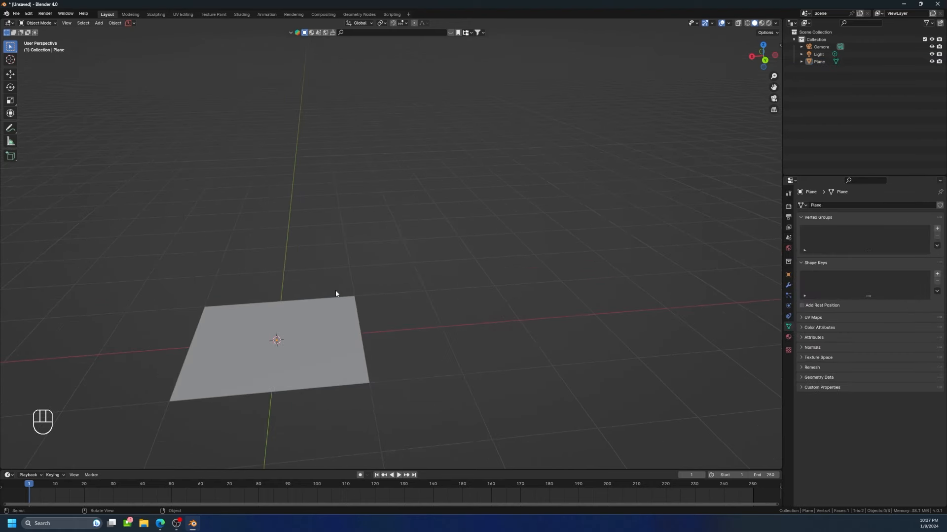
scroll(340, 292, "down", 4)
mouse_move(311, 326)
middle_mouse_down()
mouse_move(345, 313)
mouse_move(343, 321)
mouse_move(309, 315)
middle_mouse_up()
Step: Select the plane, scale it uniformly by a factor of 5, and deselect it
left_click(373, 298)
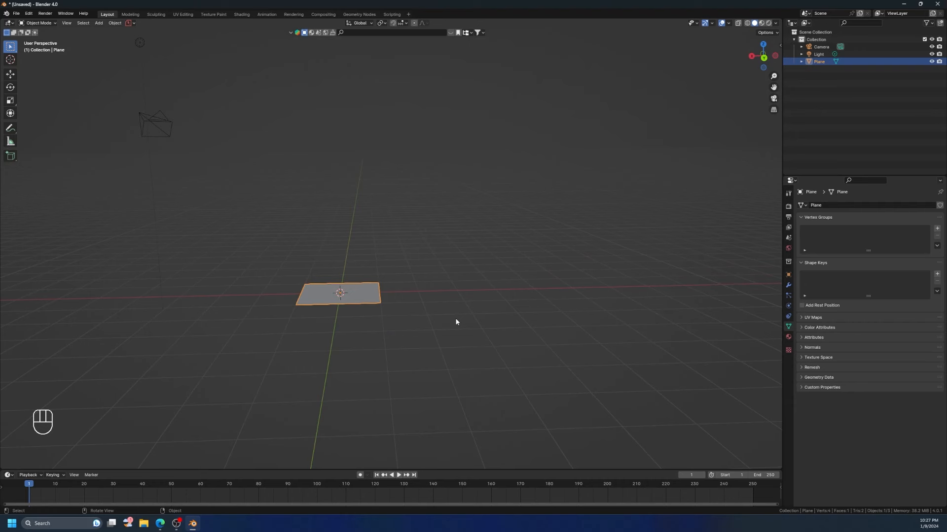
key("s")
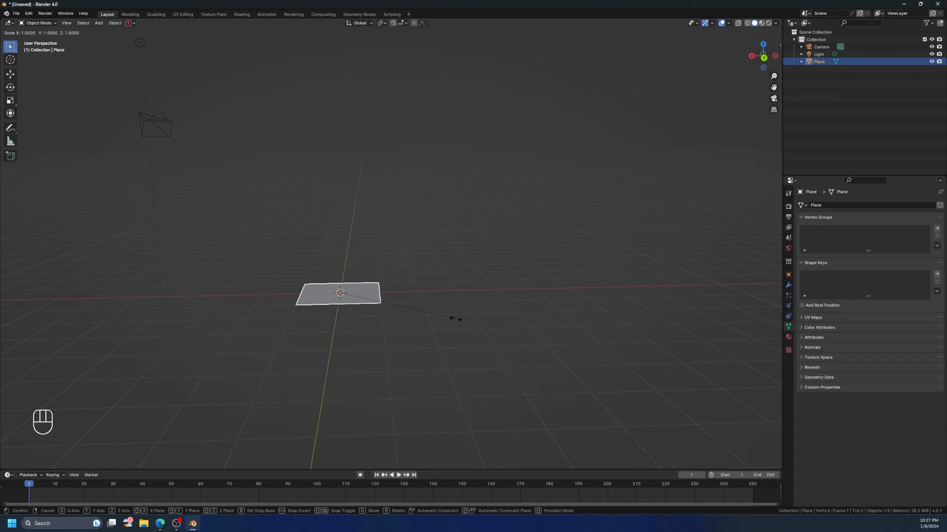
type("5")
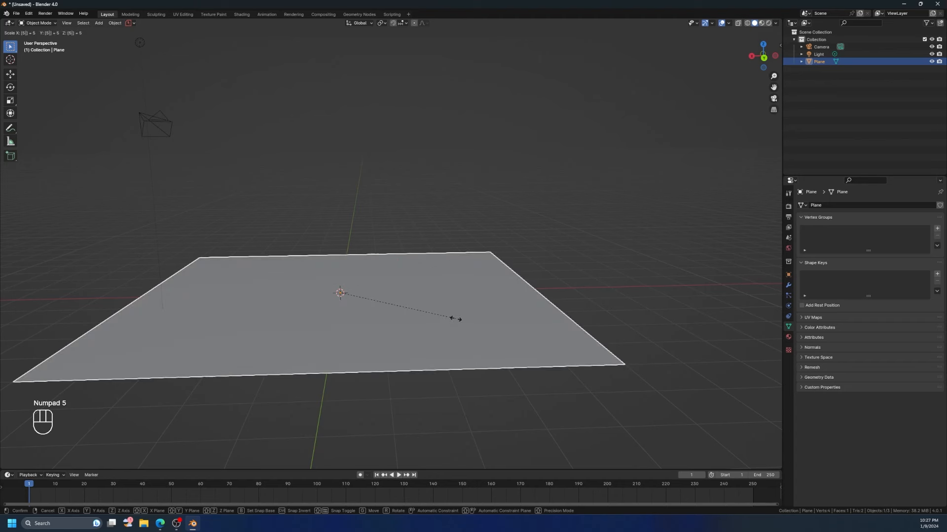
left_click(598, 260)
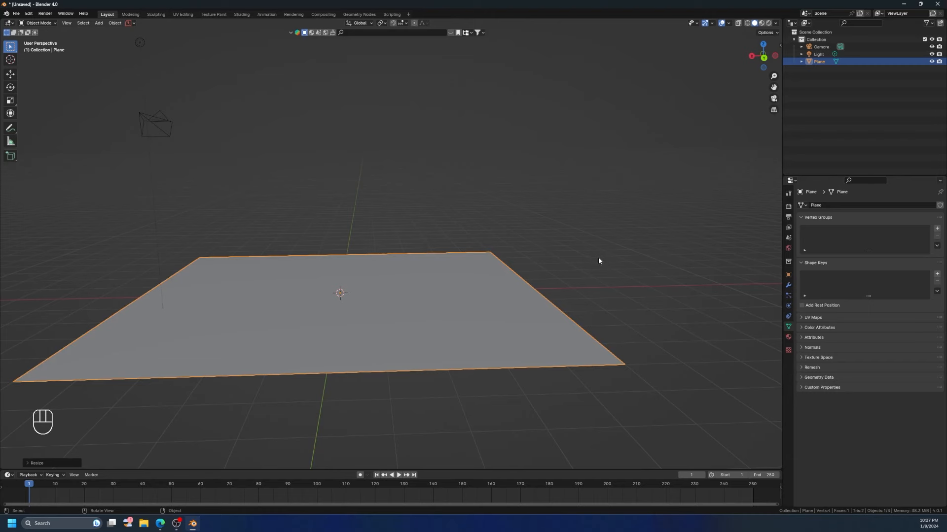
scroll(327, 317, "down", 4)
mouse_move(326, 318)
middle_mouse_down()
mouse_move(342, 360)
mouse_move(318, 320)
middle_mouse_up()
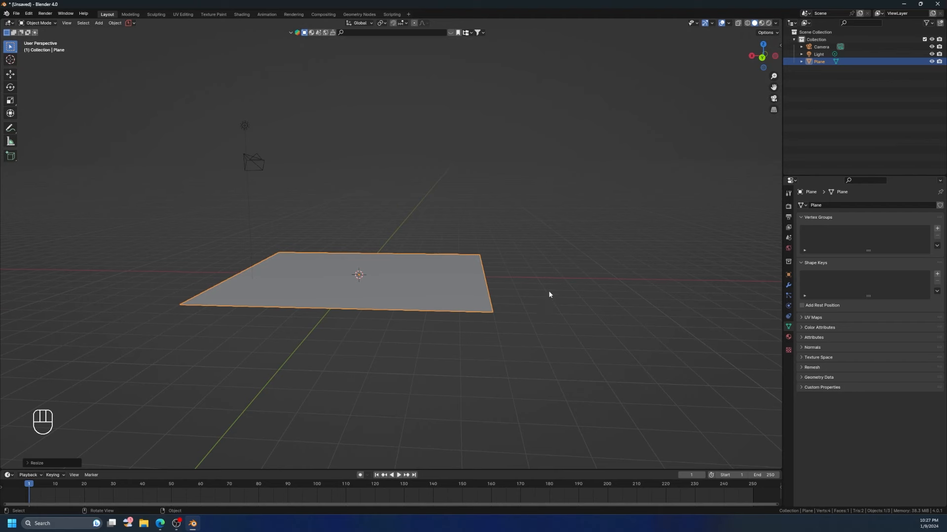
left_click(563, 343)
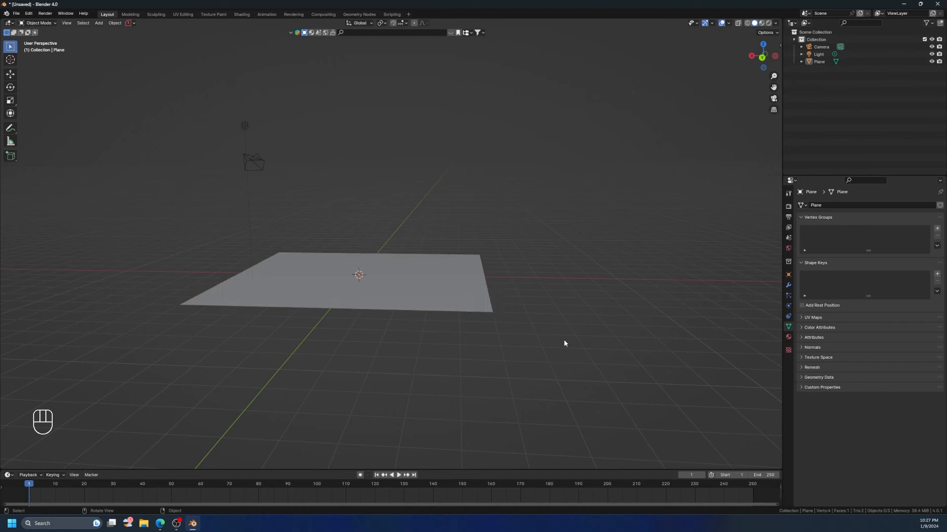
middle_click_drag(306, 323, 571, 324)
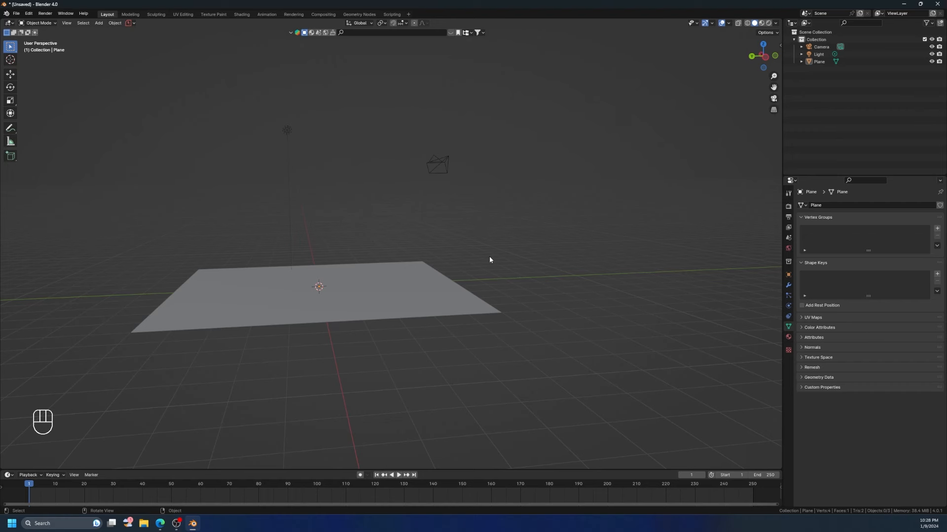
middle_click_drag(489, 255, 406, 169)
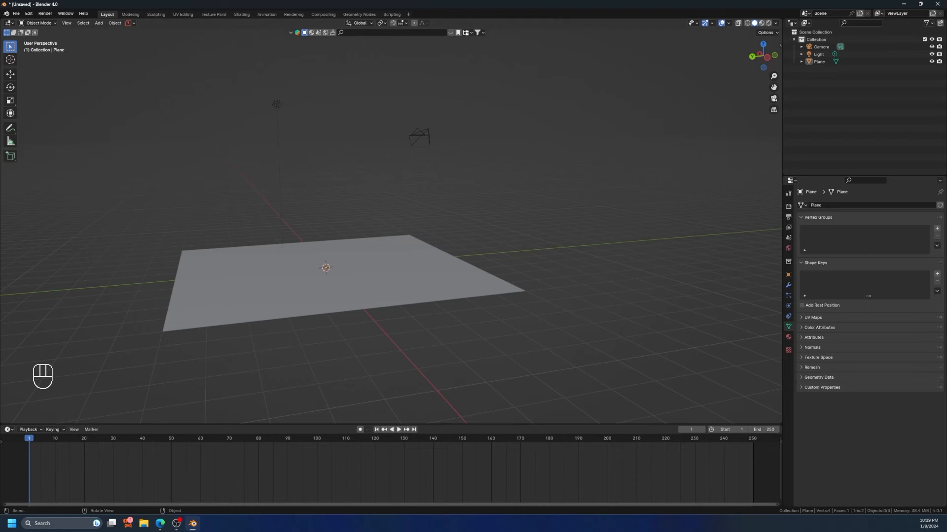
Step: Switch to the BlenderKit website in the browser and download blenderkit-v3.9.0.231123.zip from its download page
key("alt+Tab")
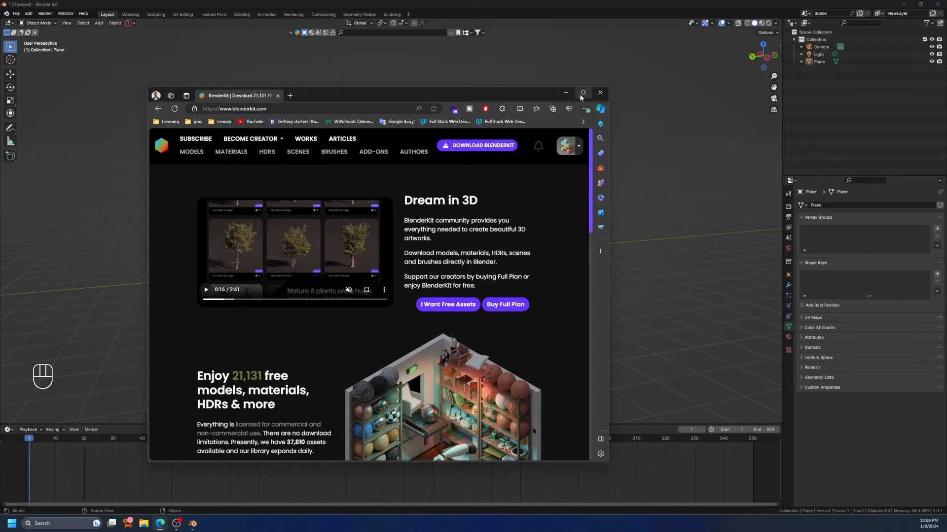
left_click(582, 93)
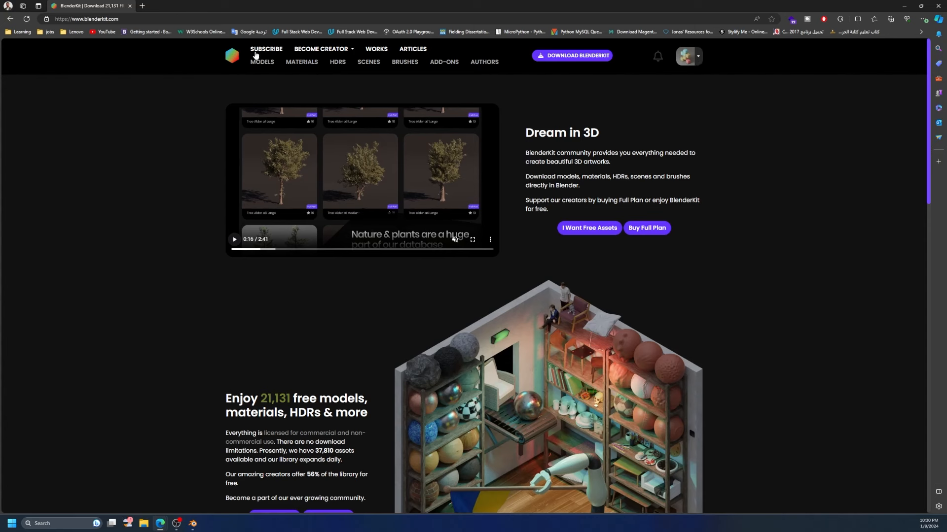
key("F5")
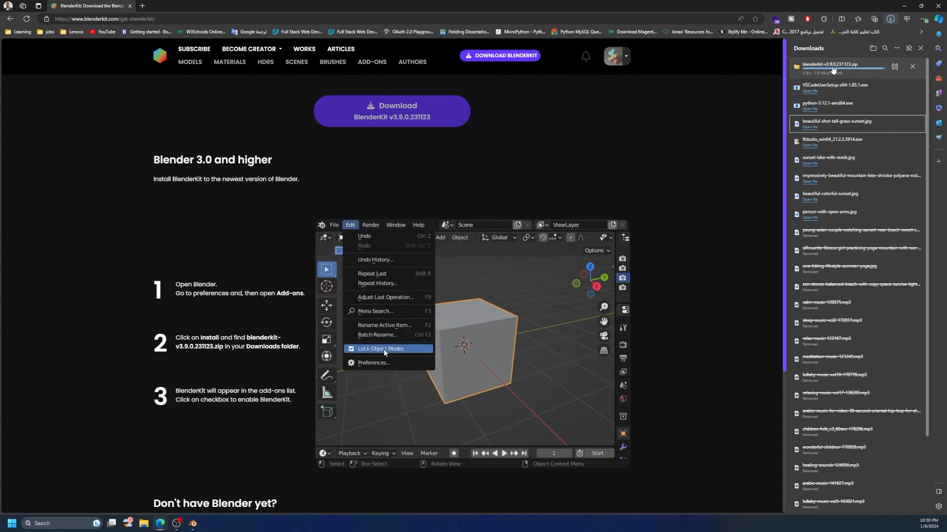
mouse_move(846, 71)
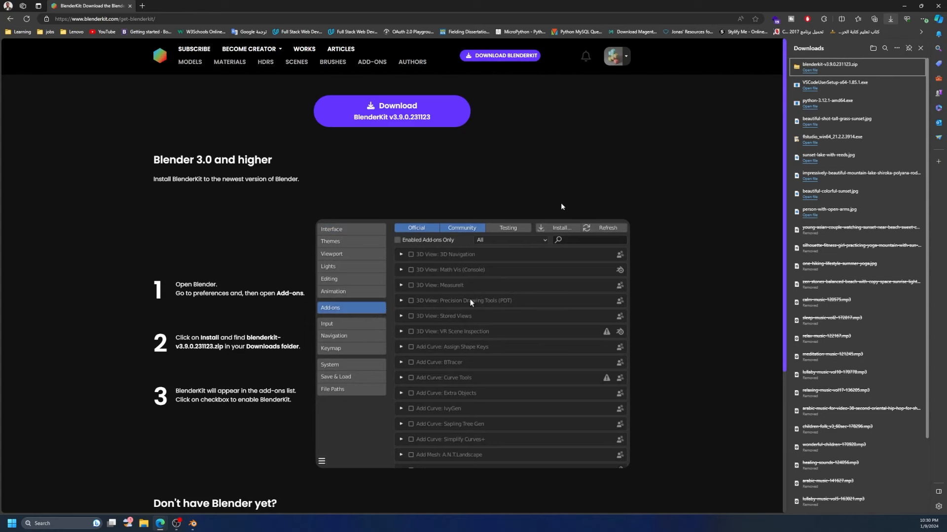
scroll(559, 204, "down", 3)
scroll(542, 147, "up", 3)
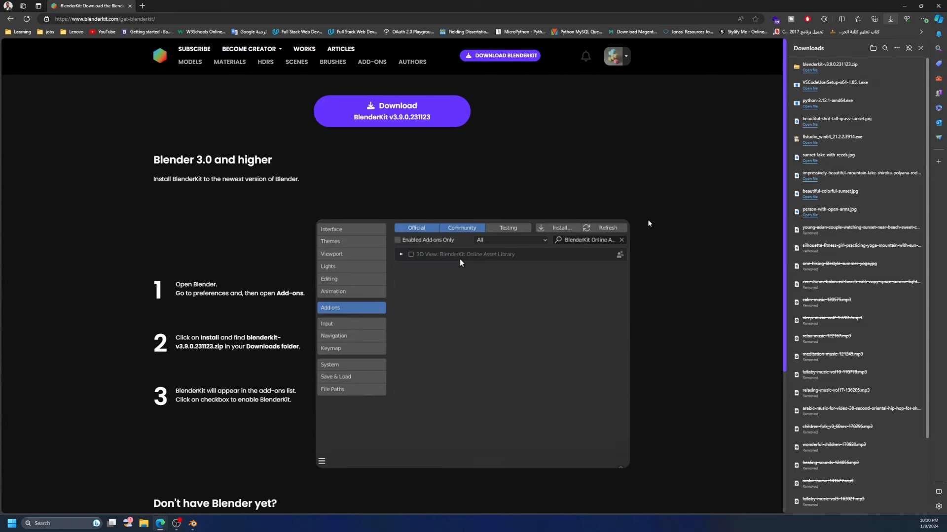
Step: Switch back to Blender and open the Preferences window, placing it over the viewport
left_click(920, 6)
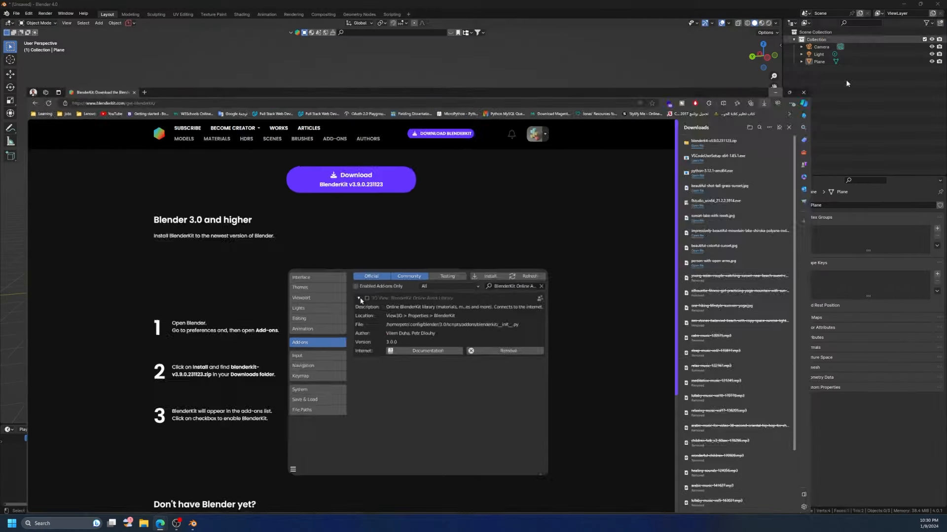
left_click(847, 83)
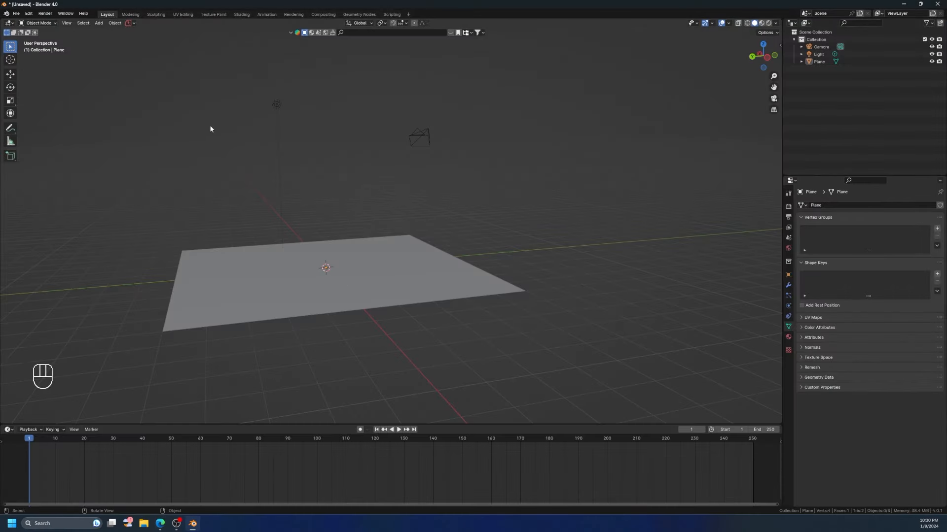
left_click(28, 14)
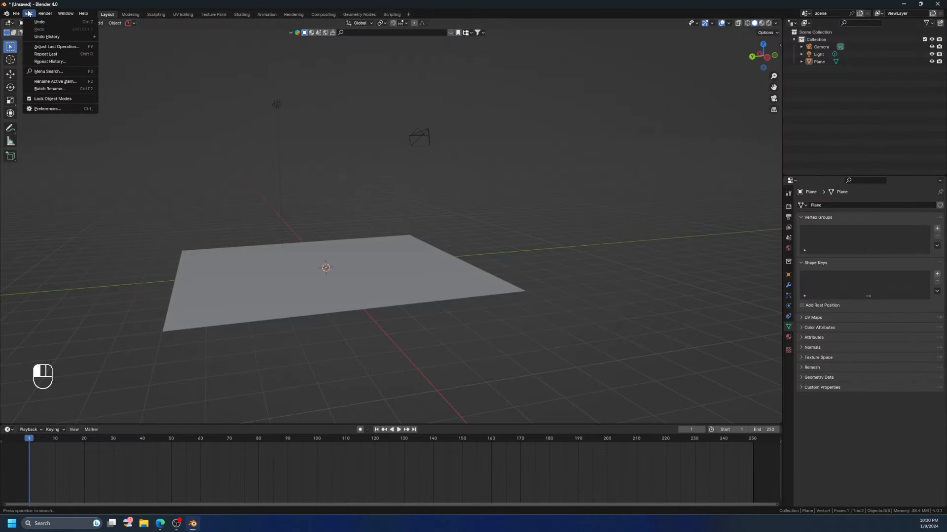
left_click(46, 107)
left_click_drag(166, 6, 347, 59)
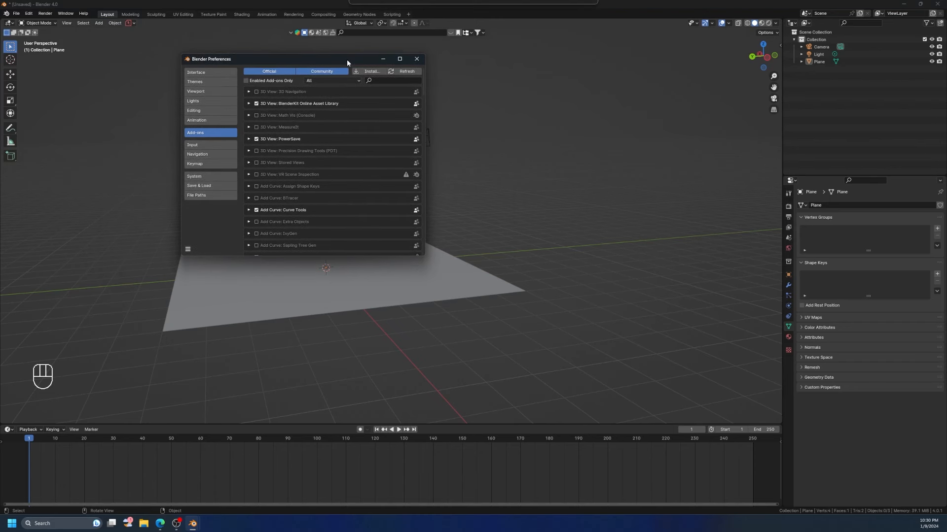
Step: Look through the Themes, Lights, Viewport and Interface preferences and return to the Add-ons preferences
left_click(204, 82)
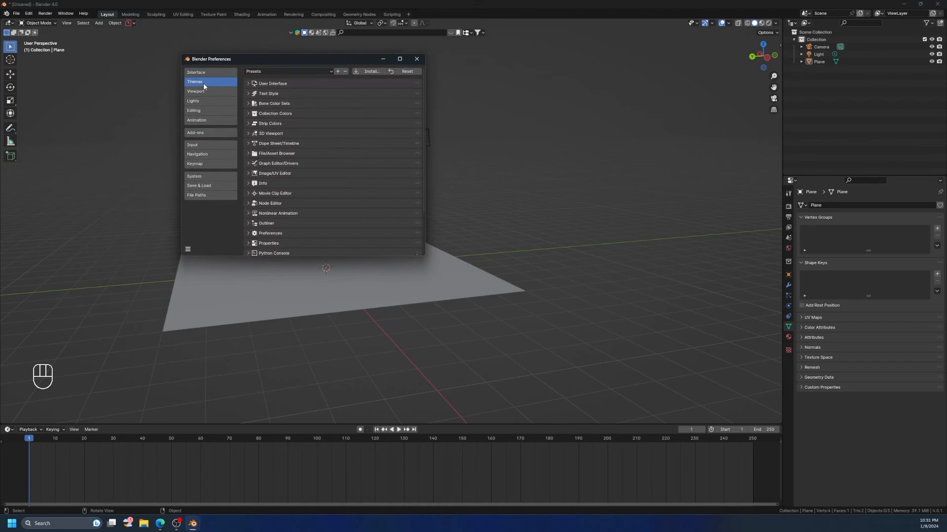
left_click(204, 102)
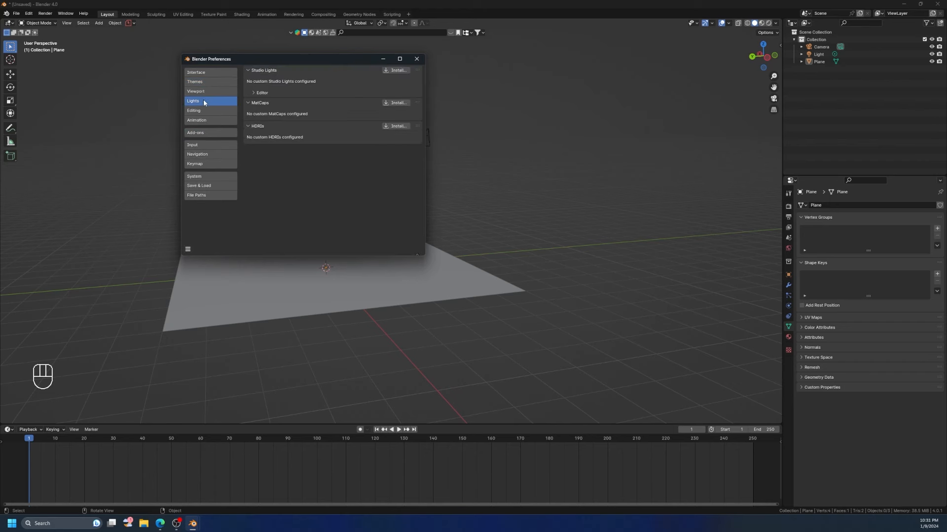
left_click(206, 91)
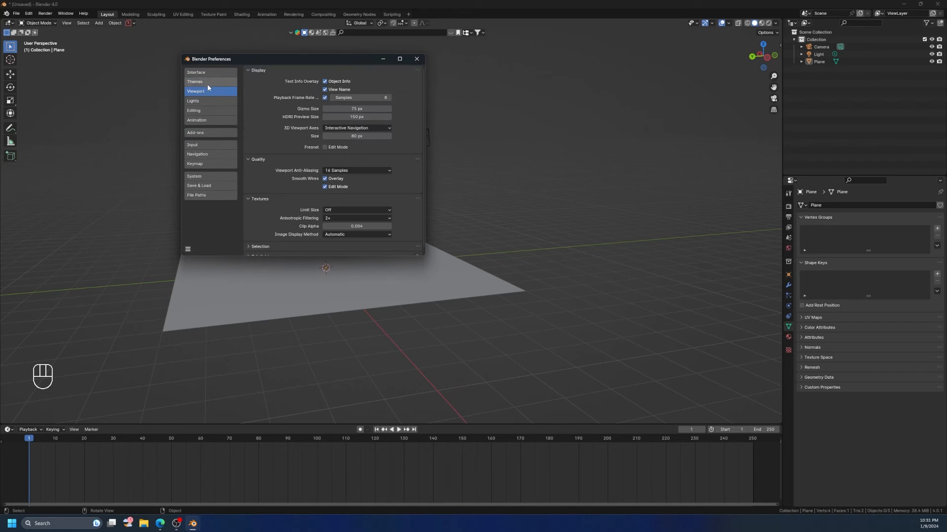
left_click(211, 72)
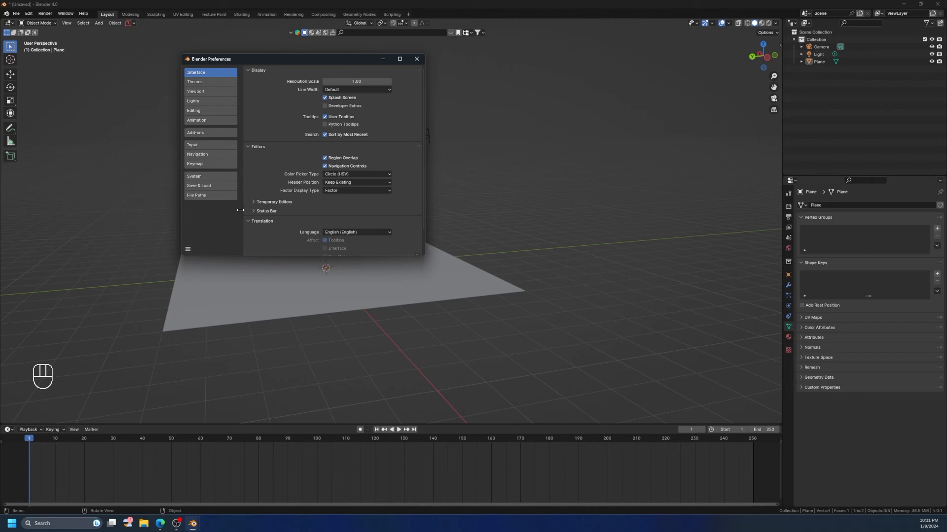
left_click(215, 133)
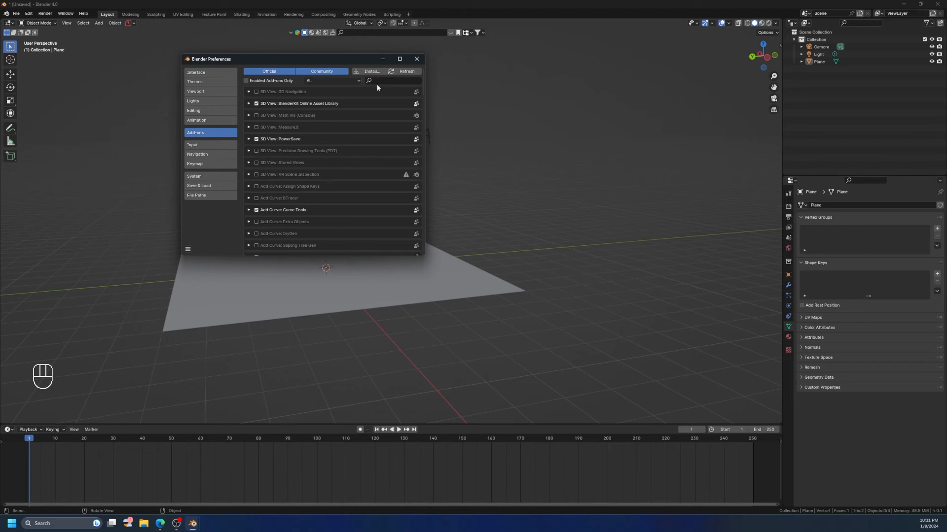
Step: Choose blenderkit-v3.9.0.231123.zip in the Downloads folder for add-on installation, cancel the installation and close the Preferences
left_click(371, 73)
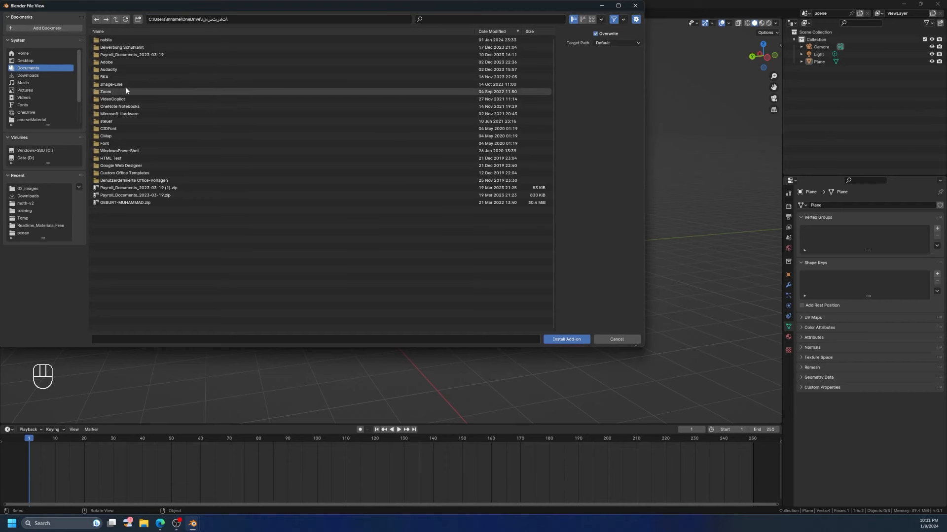
left_click(29, 76)
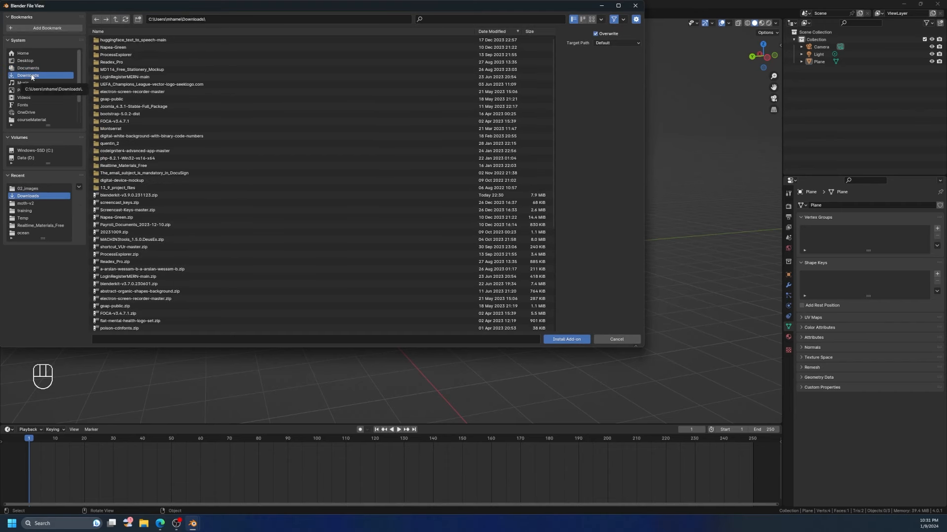
left_click(165, 196)
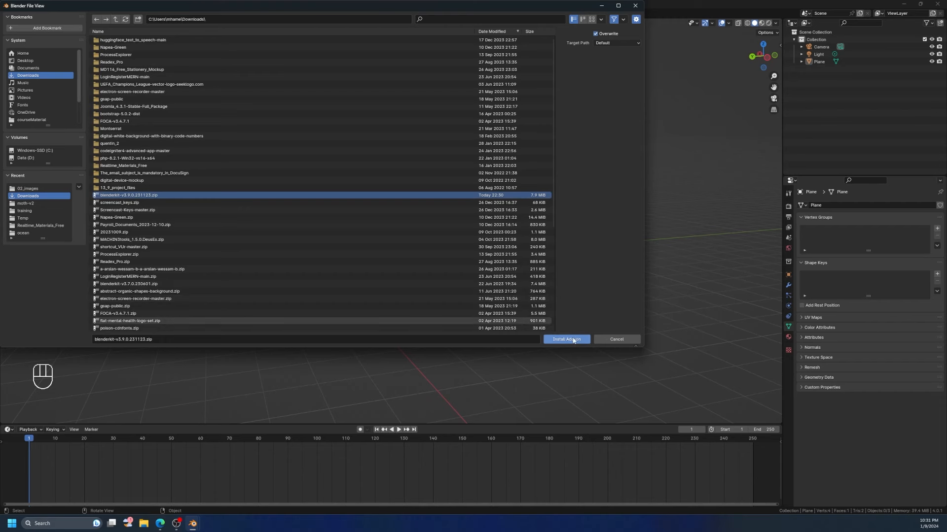
left_click(607, 340)
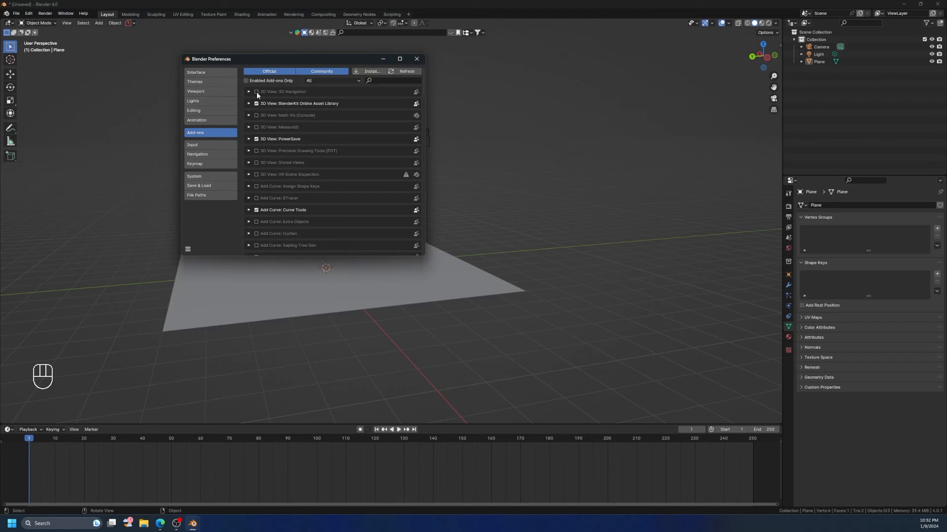
left_click(424, 59)
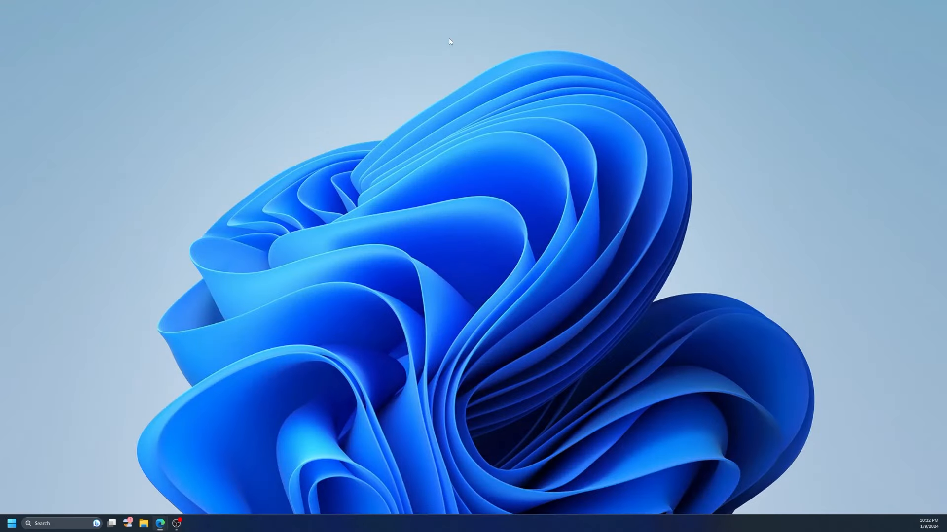
Step: Launch Blender 4.0 again from the Windows desktop and maximize its window
left_click(69, 523)
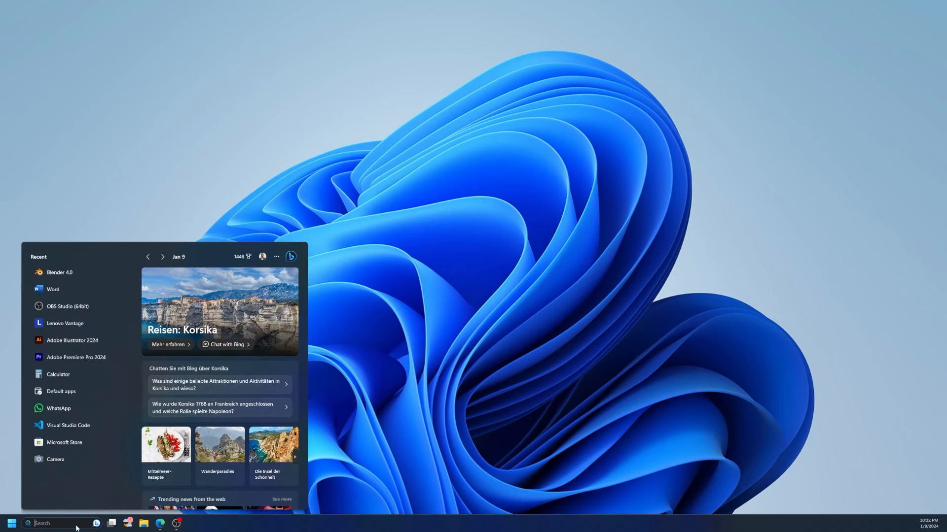
type("ble")
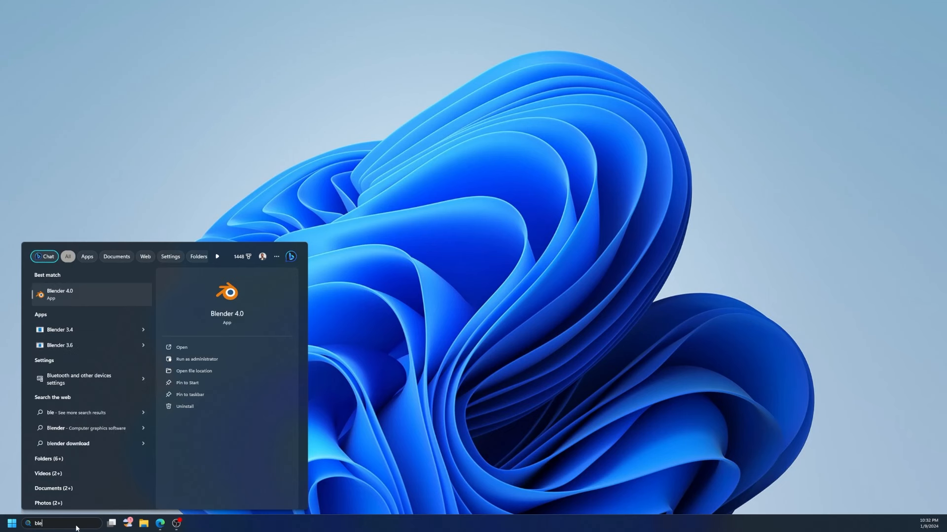
left_click(80, 298)
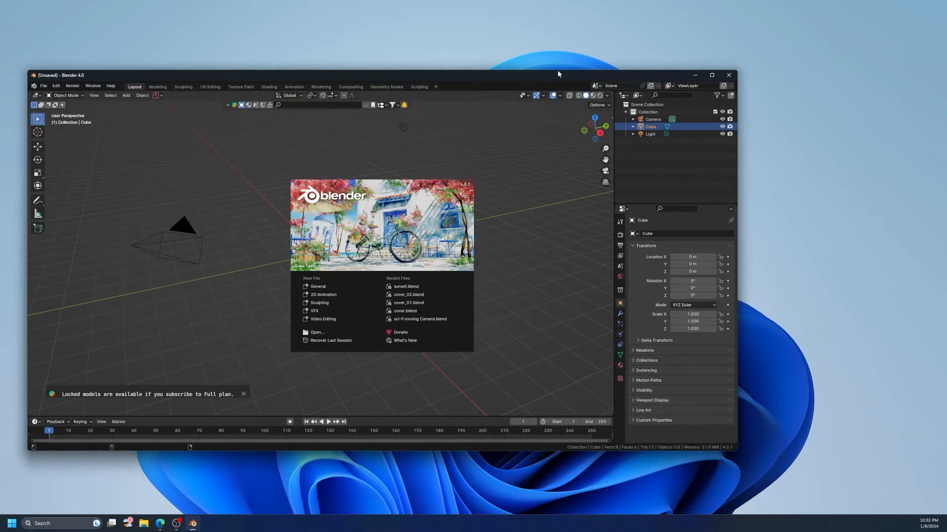
left_click(712, 75)
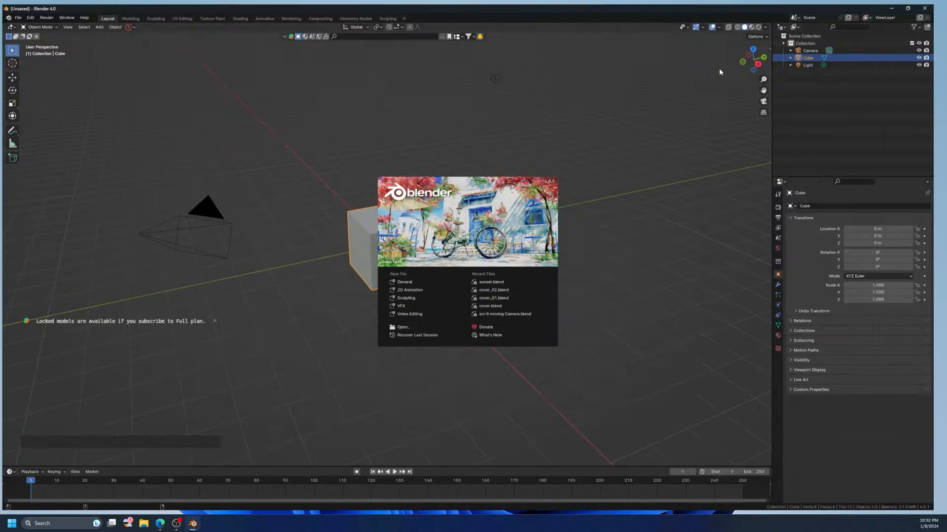
Step: Dismiss the splash screen and view the options for recovering the last session or an auto-saved file
left_click(618, 224)
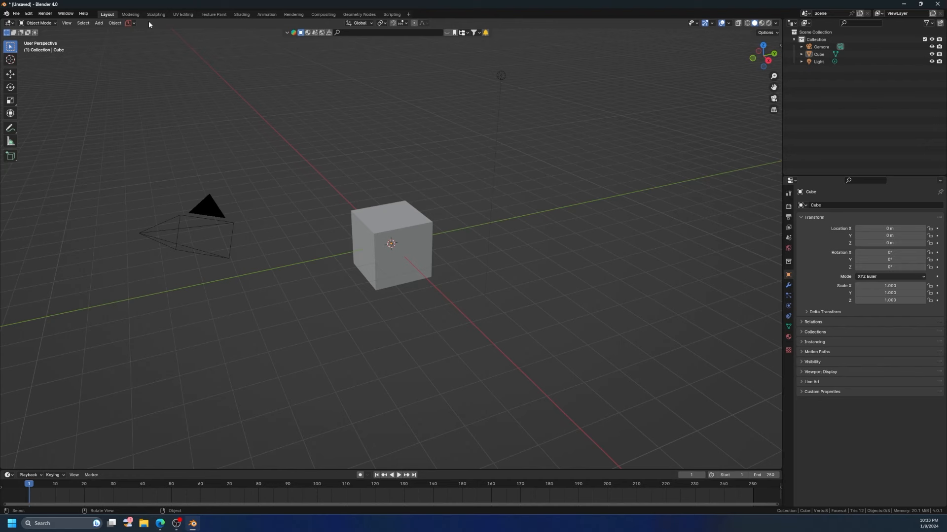
left_click(15, 14)
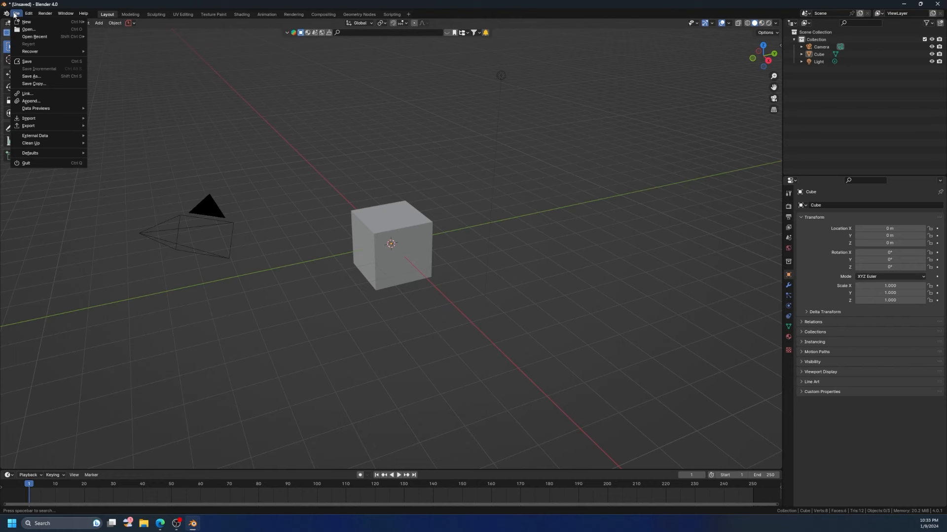
mouse_move(53, 55)
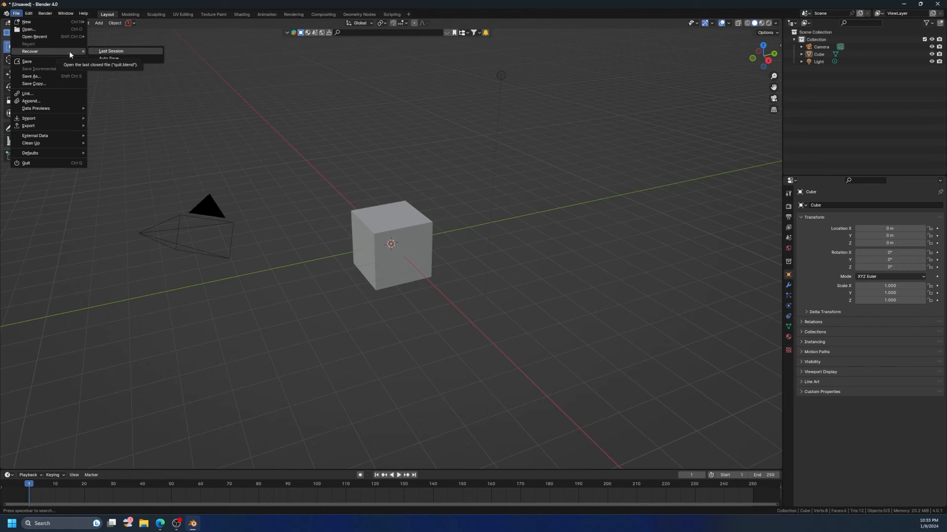
mouse_move(77, 37)
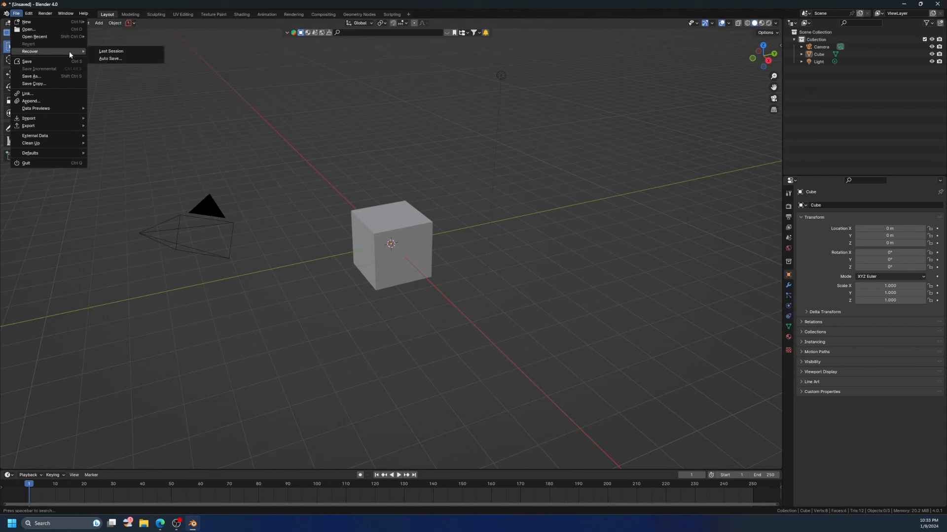
Step: Delete the default cube from the scene and leave nothing selected
left_click(405, 274)
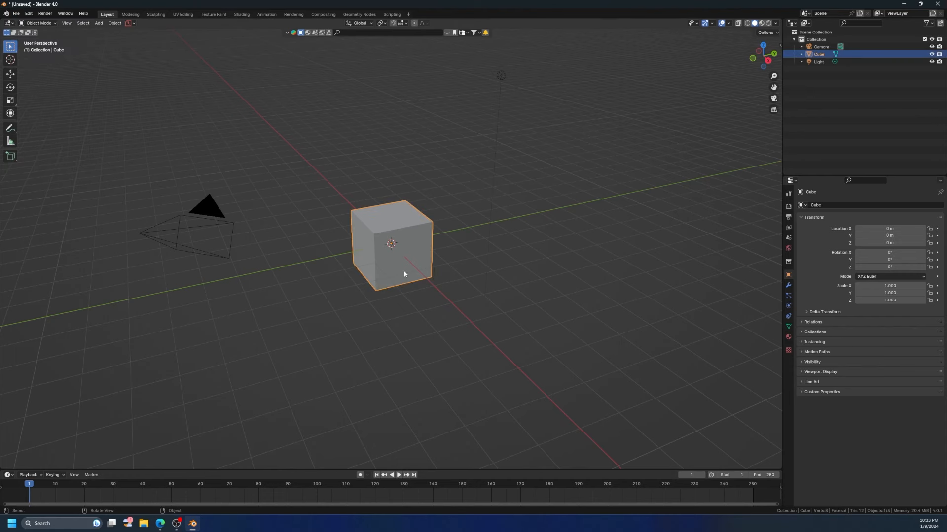
key("Delete")
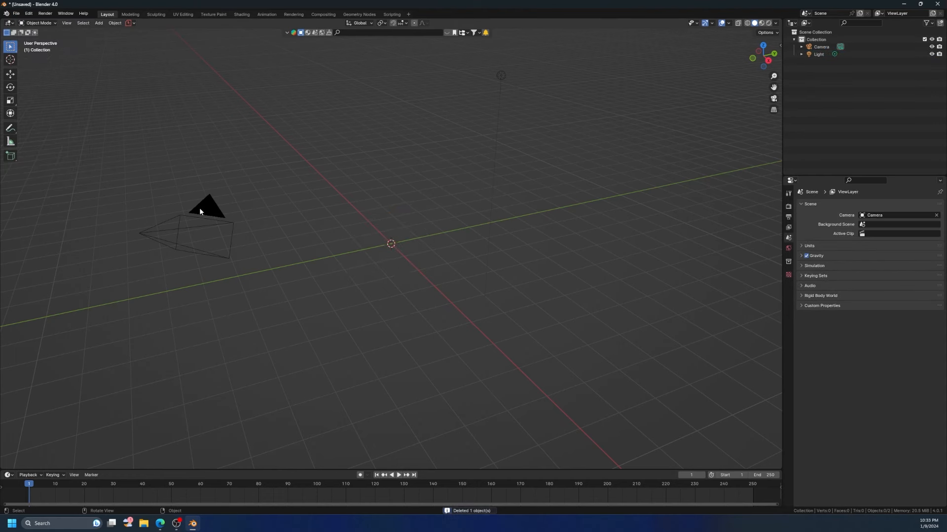
left_click_drag(150, 176, 314, 285)
left_click(412, 244)
Step: Add a plane mesh at the world origin and scale it by 5
key("shift+a")
mouse_move(412, 279)
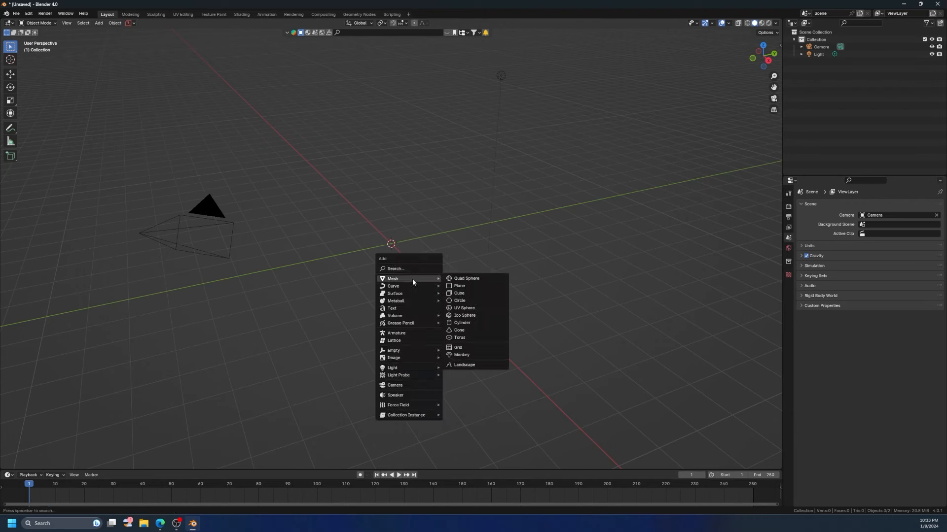
left_click(460, 286)
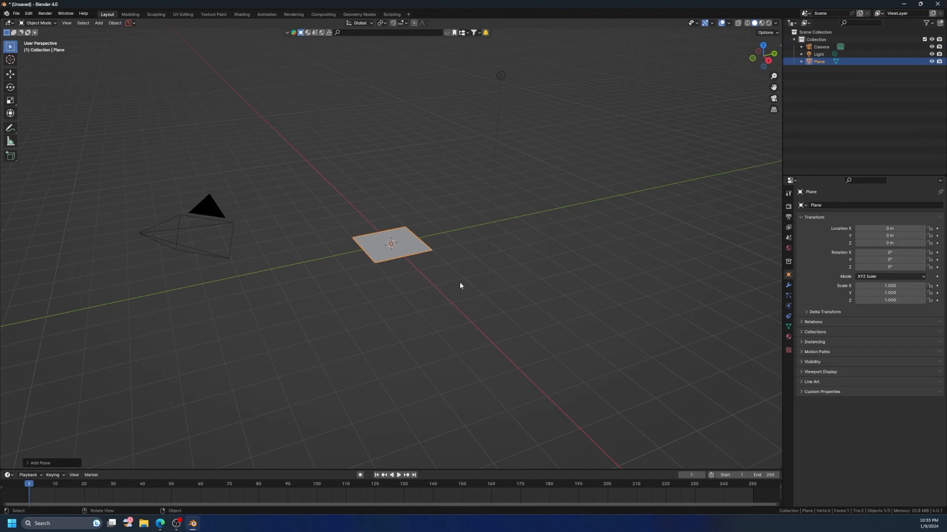
key("s")
key("5")
key("Return")
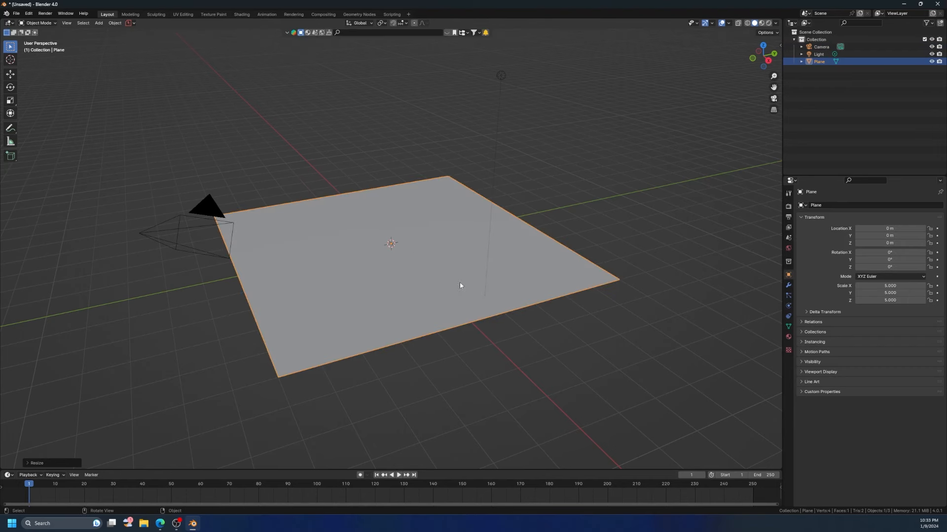
Step: Show the BlenderKit asset bar, switch it to HDRs and search for "sunset"
left_click(447, 33)
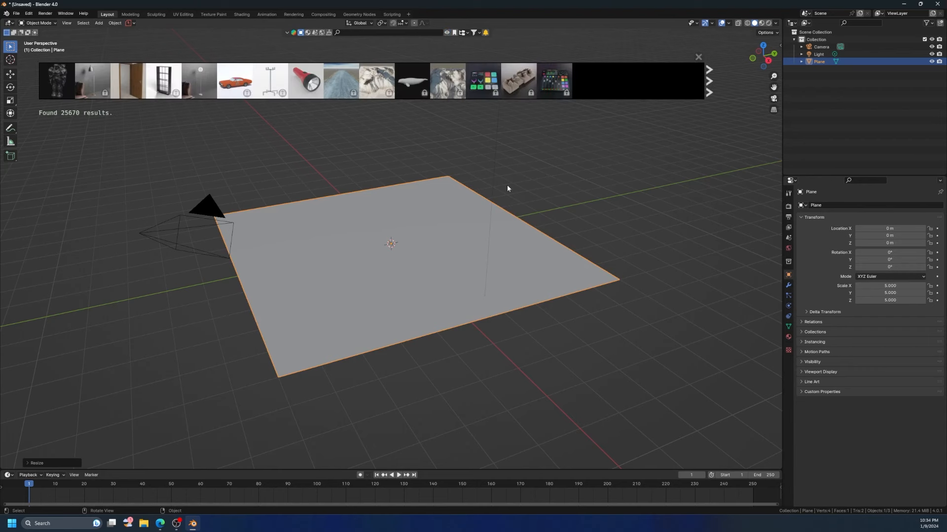
left_click(321, 33)
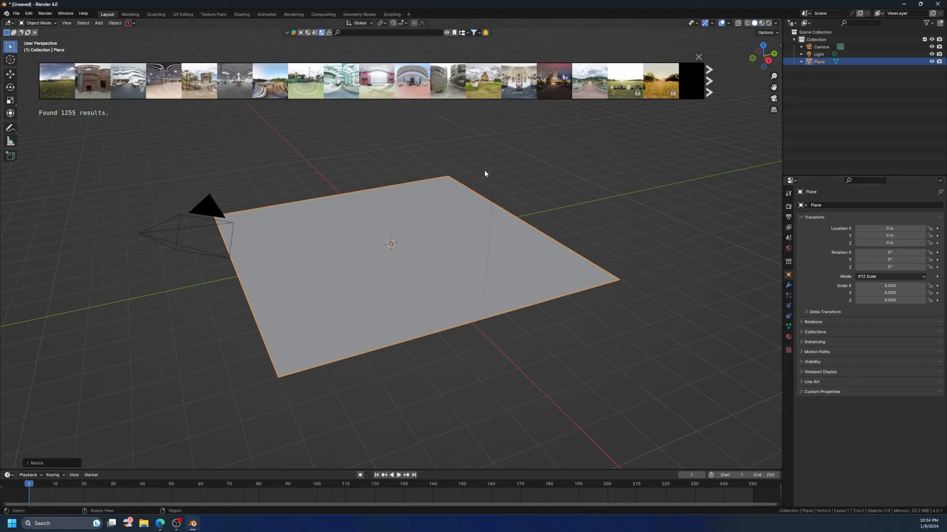
left_click(368, 32)
type("sunset")
key("Return")
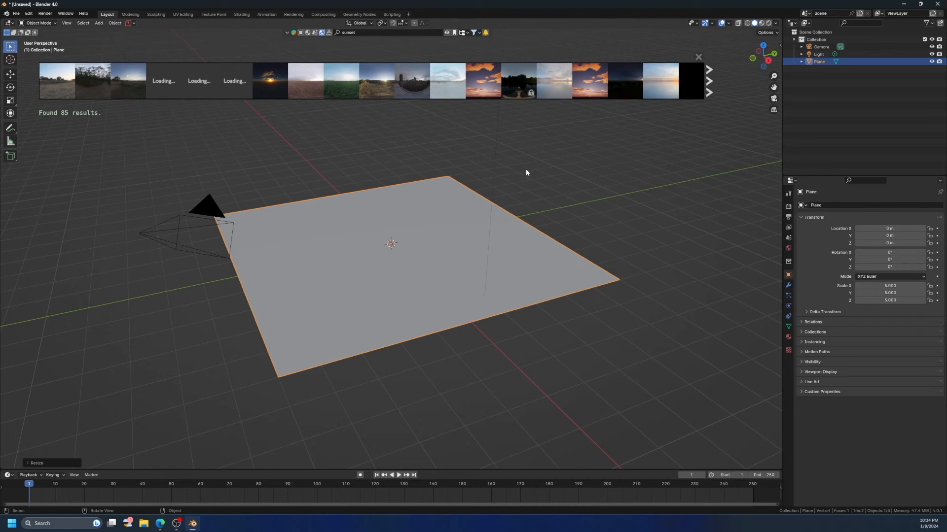
Step: Download the Industrial Sunset 02 (Pure Sky) HDR and use it as the scene's environment
mouse_move(654, 82)
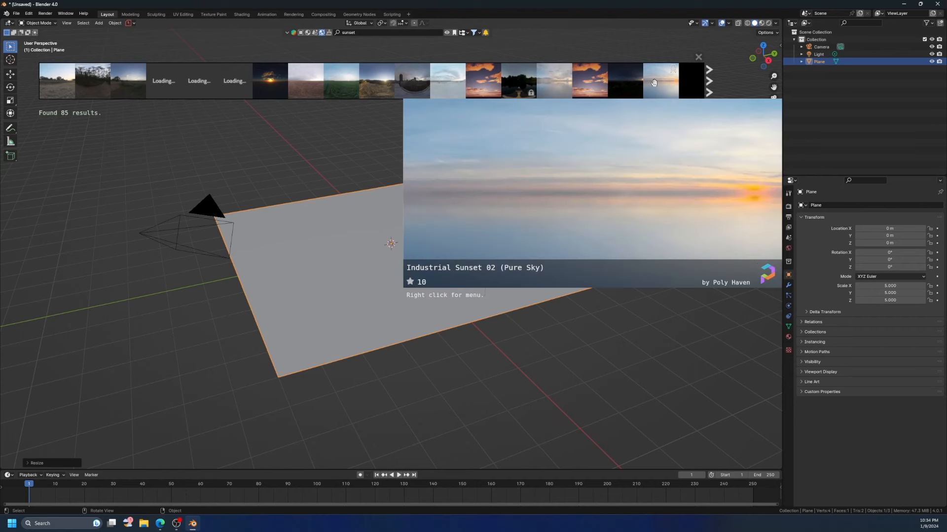
left_click_drag(654, 83, 668, 97)
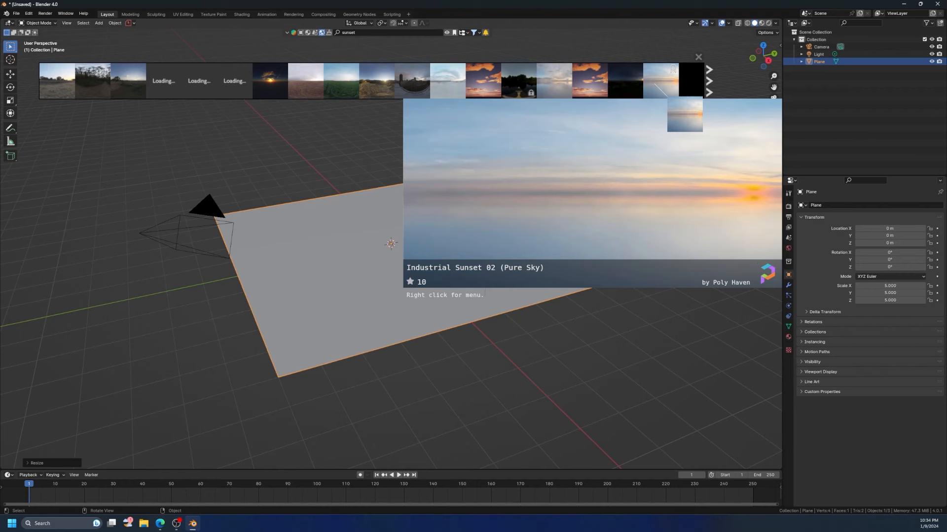
left_click_drag(654, 86, 655, 103)
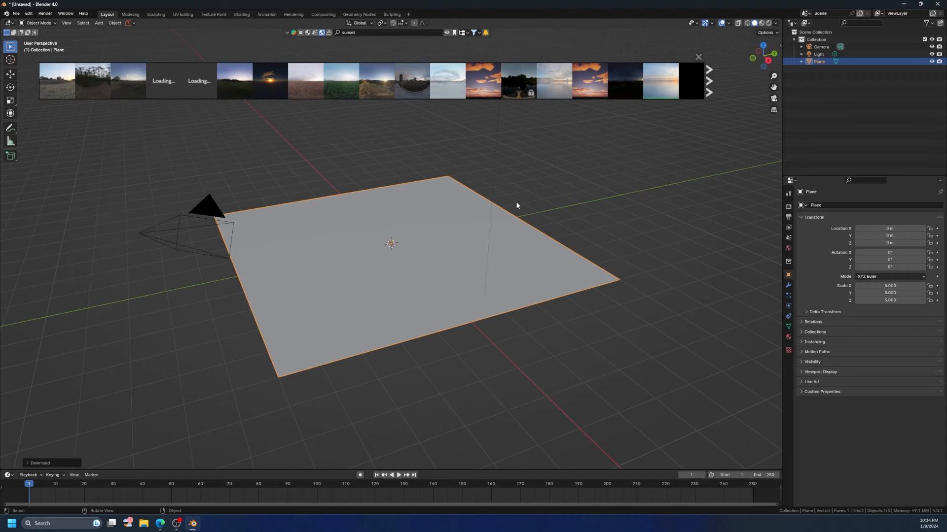
Step: Switch the viewport to Rendered shading and inspect the environment's sun and sky around the plane
middle_click_drag(439, 260, 422, 252)
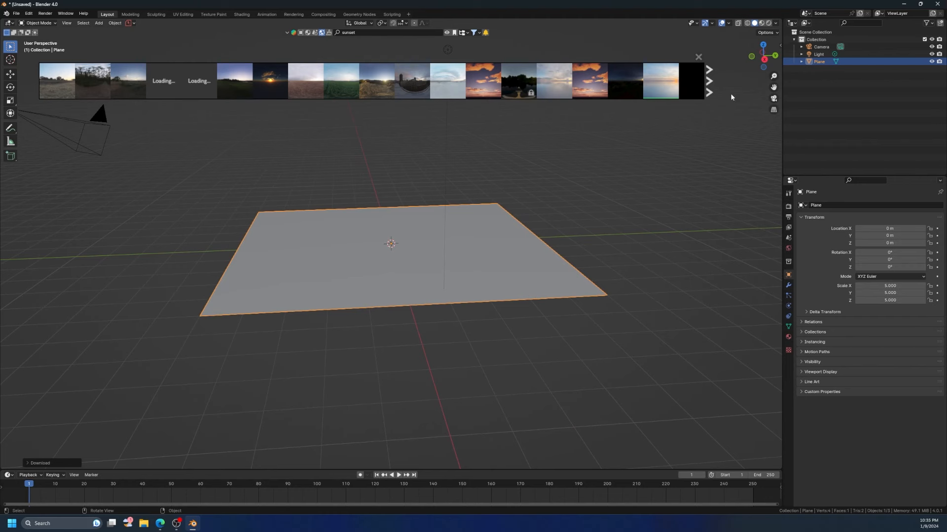
left_click(768, 23)
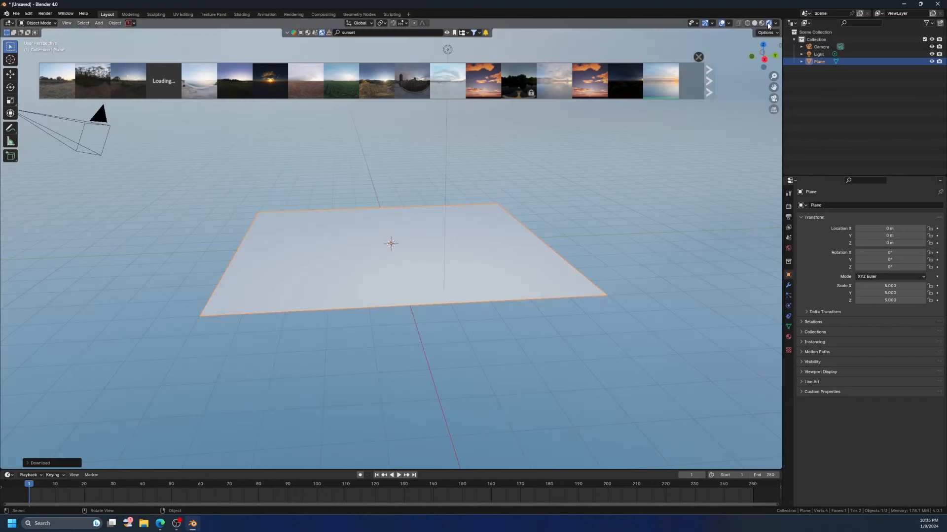
middle_click_drag(430, 245, 627, 233)
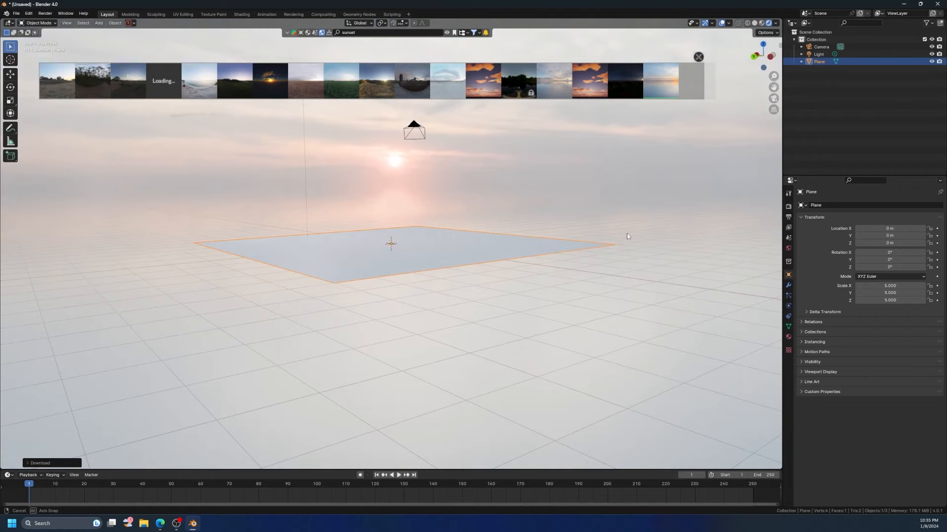
scroll(468, 243, "up", 4)
middle_click_drag(482, 262, 507, 256)
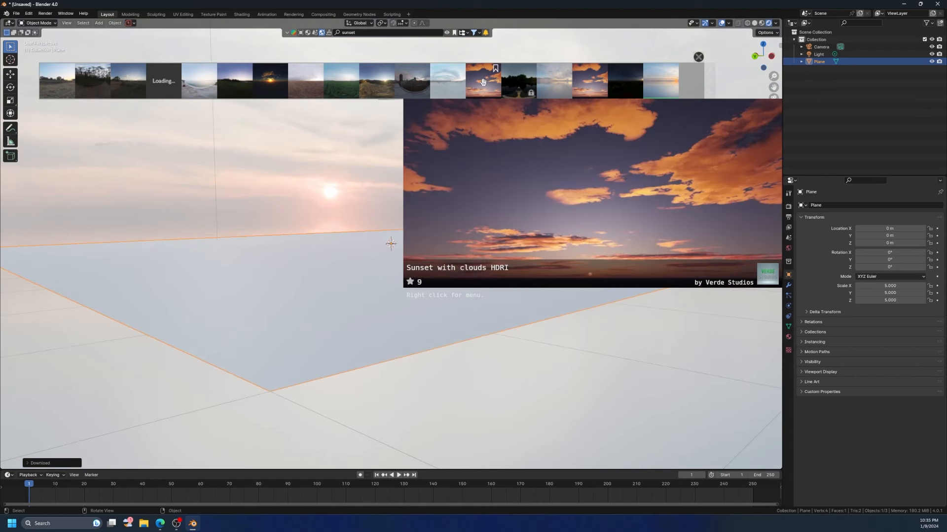
Step: Replace the environment with Sunset with clouds HDRI at 2048 resolution and face the sun across the plane
left_click(483, 82)
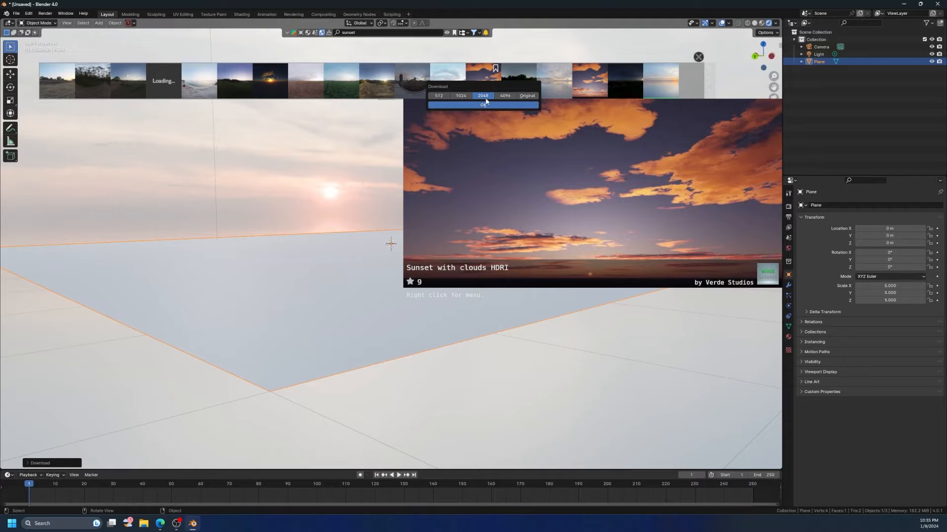
left_click(485, 105)
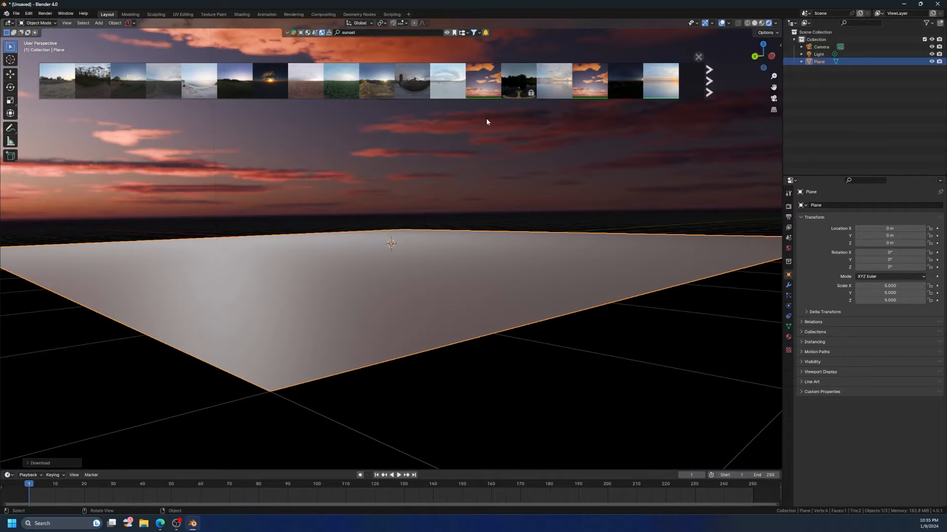
middle_click_drag(486, 118, 462, 223)
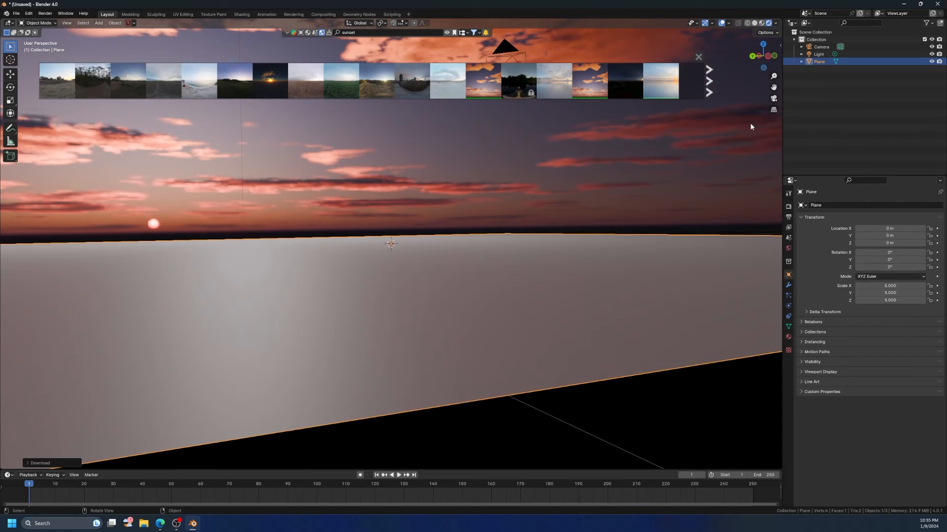
middle_click_drag(398, 168, 337, 234)
middle_click_drag(447, 282, 461, 261)
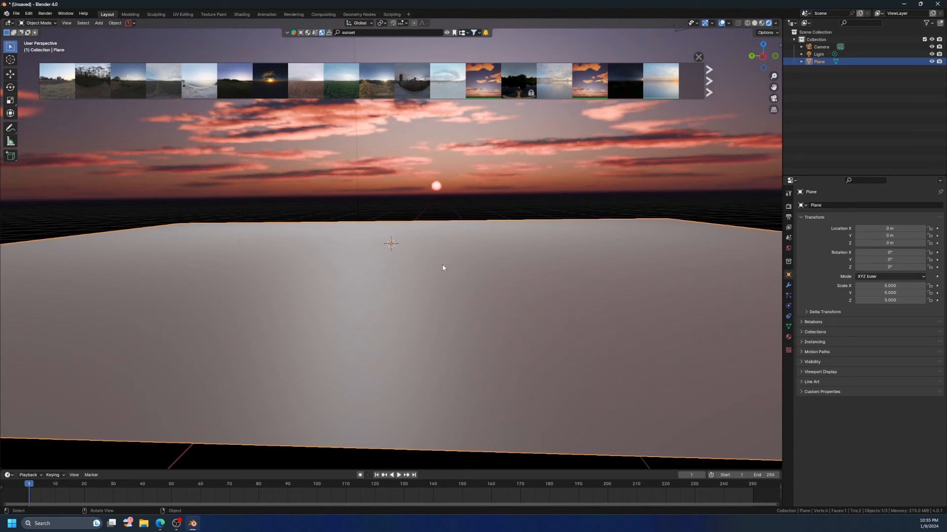
scroll(484, 225, "down", 2)
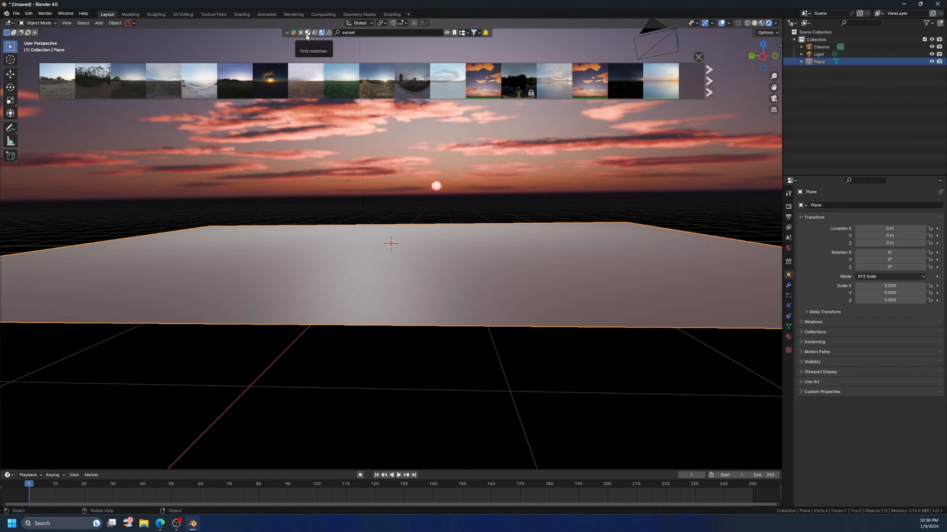
Step: Switch the BlenderKit search to materials, show the plane's material properties and search for "water"
left_click(307, 33)
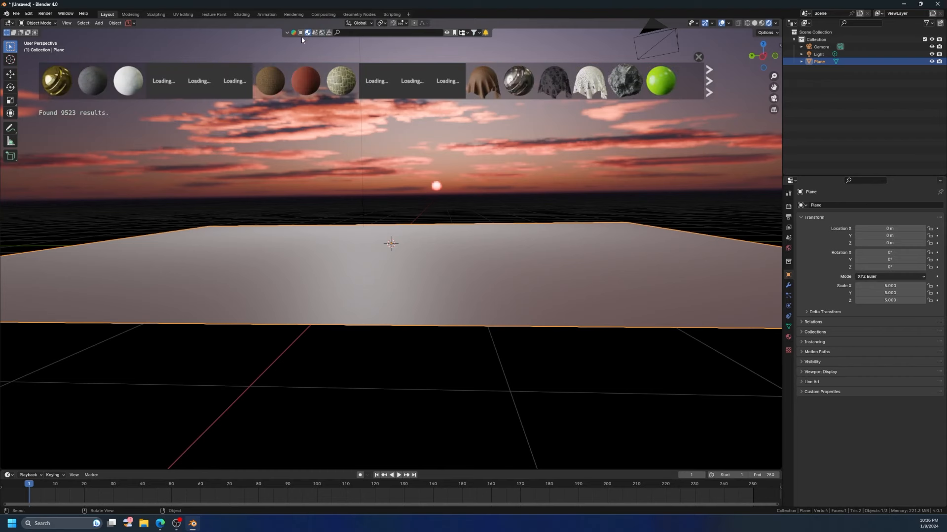
left_click(787, 337)
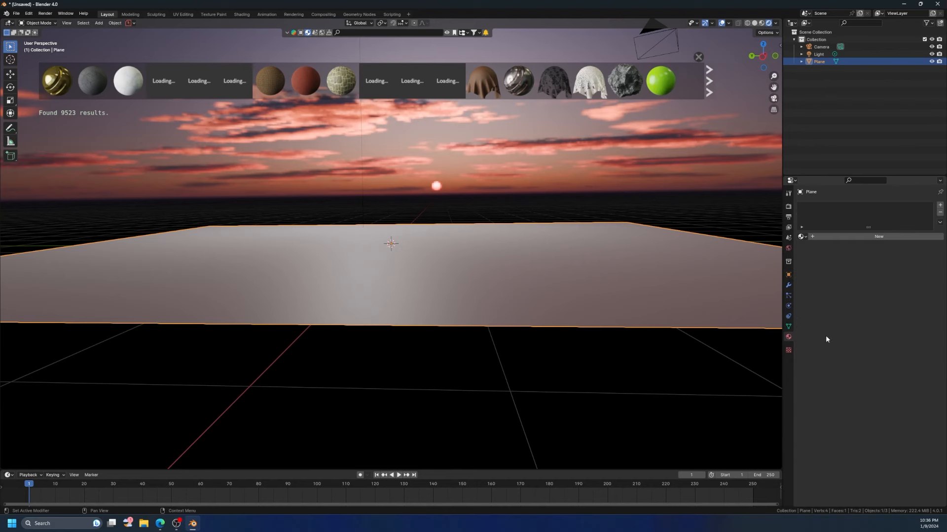
left_click(362, 33)
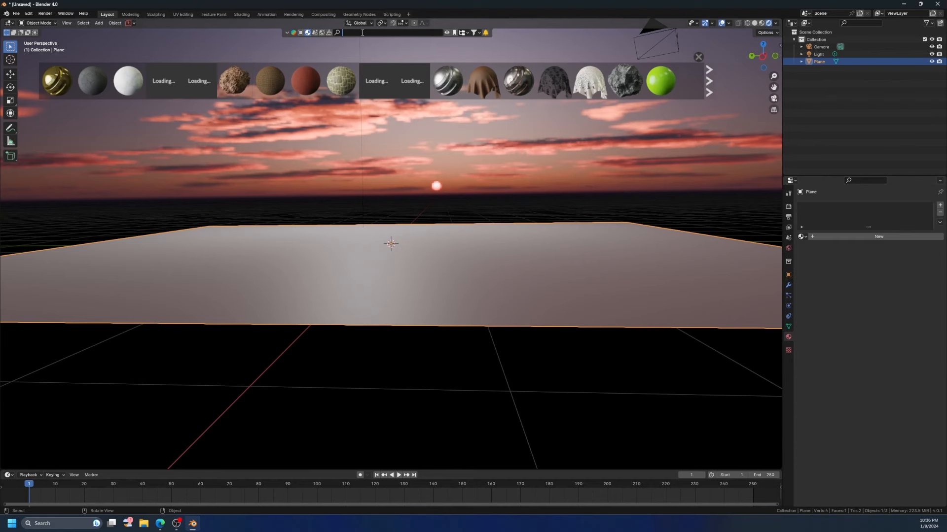
type("water")
key("Return")
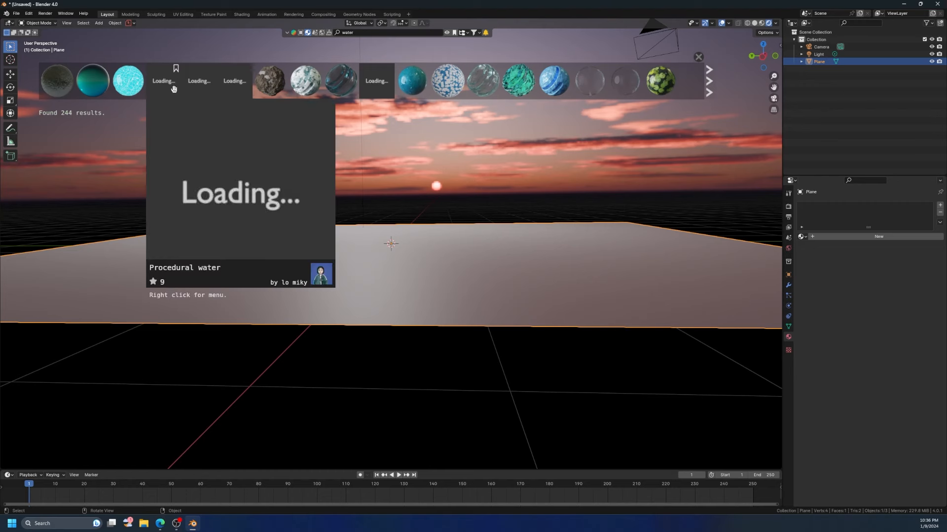
Step: Apply the Ocean Water material from the BlenderKit results to the plane and inspect its reflections up close
mouse_move(95, 86)
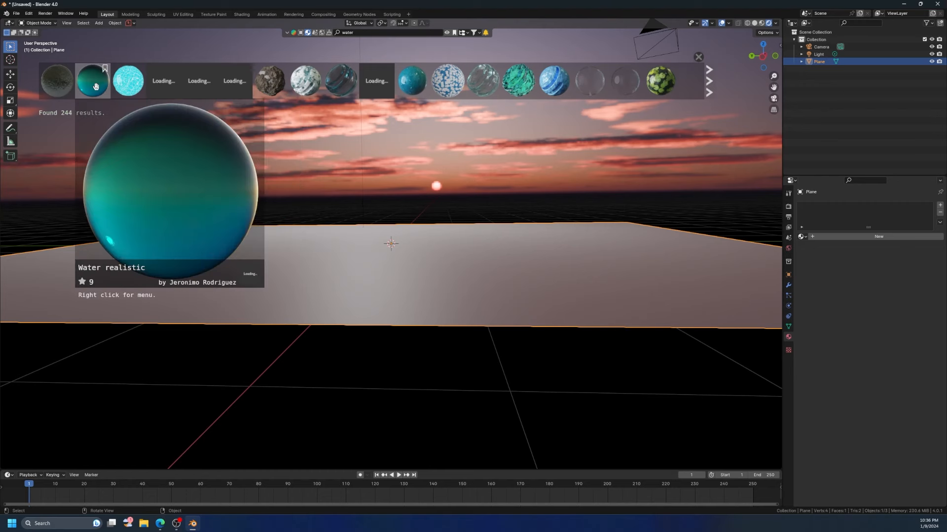
mouse_move(348, 86)
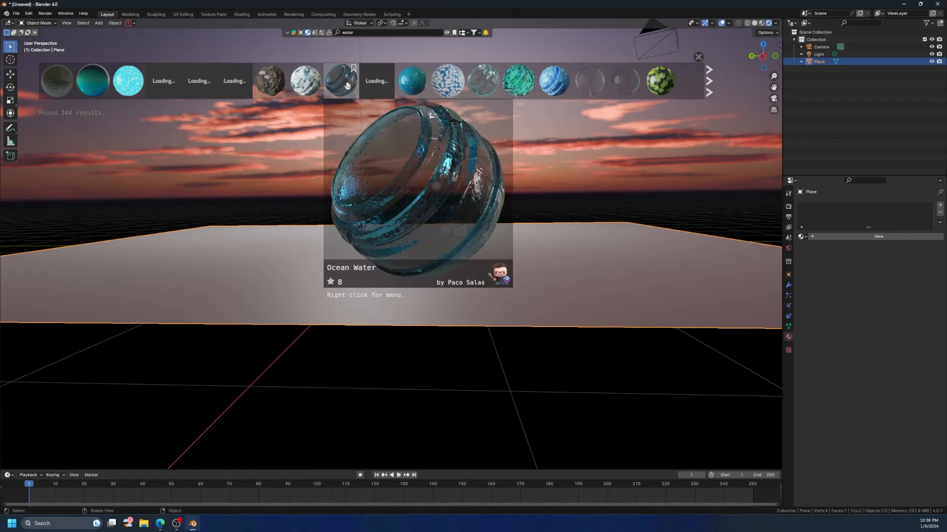
left_click_drag(347, 86, 495, 254)
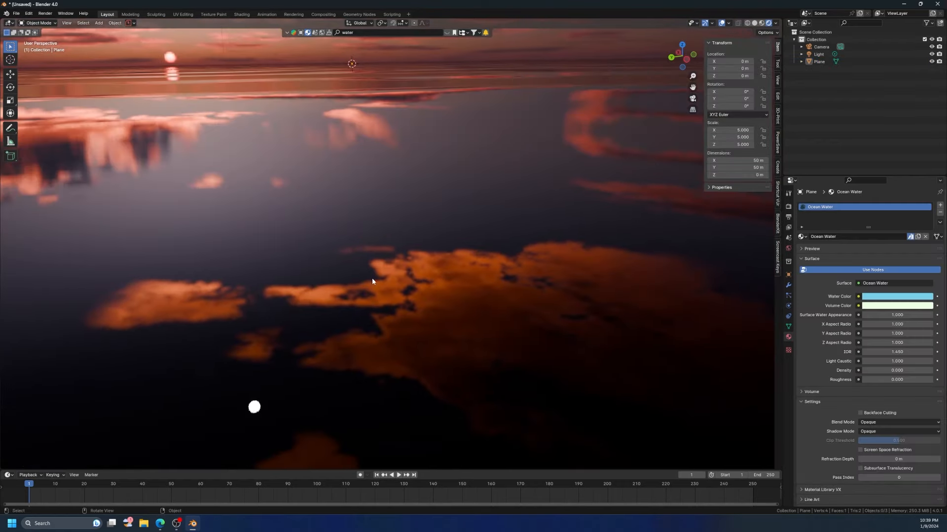
scroll(348, 265, "down", 5)
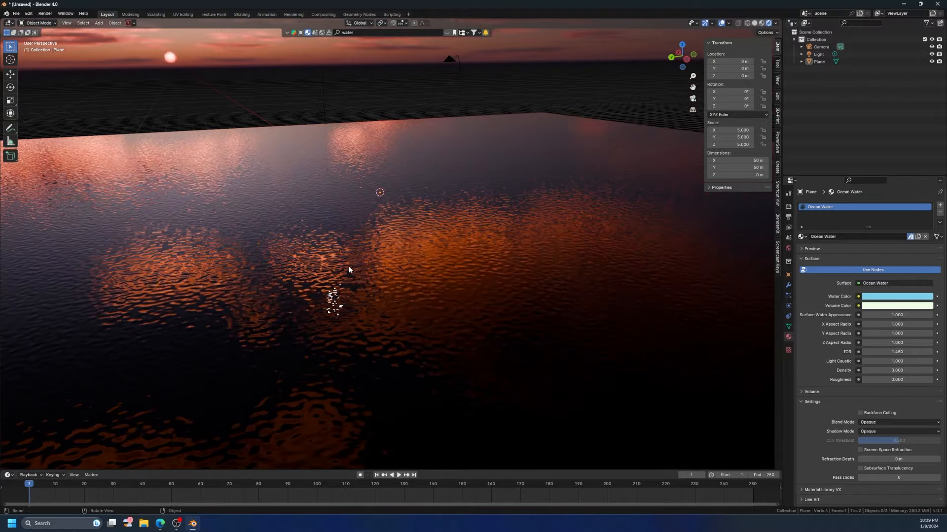
middle_click_drag(348, 266, 351, 250)
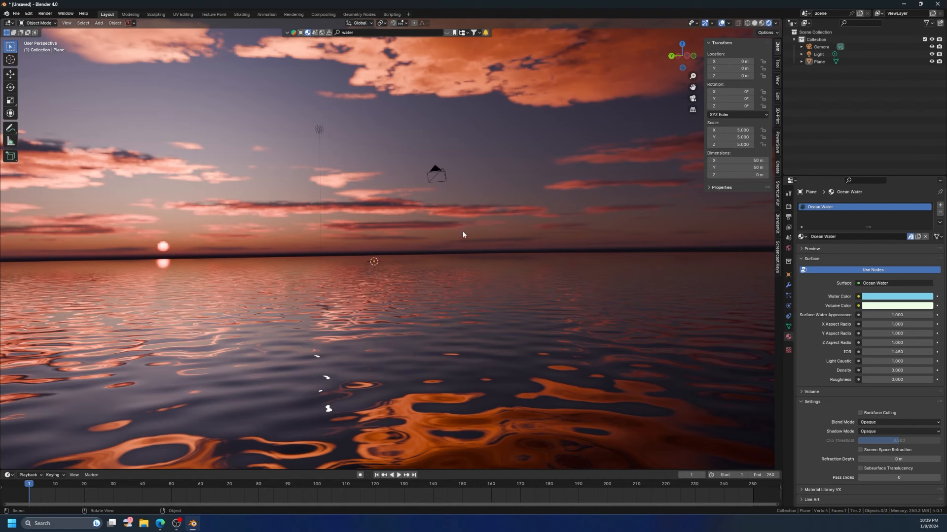
Step: Enable the Screencast Keys display in the viewport
key("ctrl+a")
left_click(777, 257)
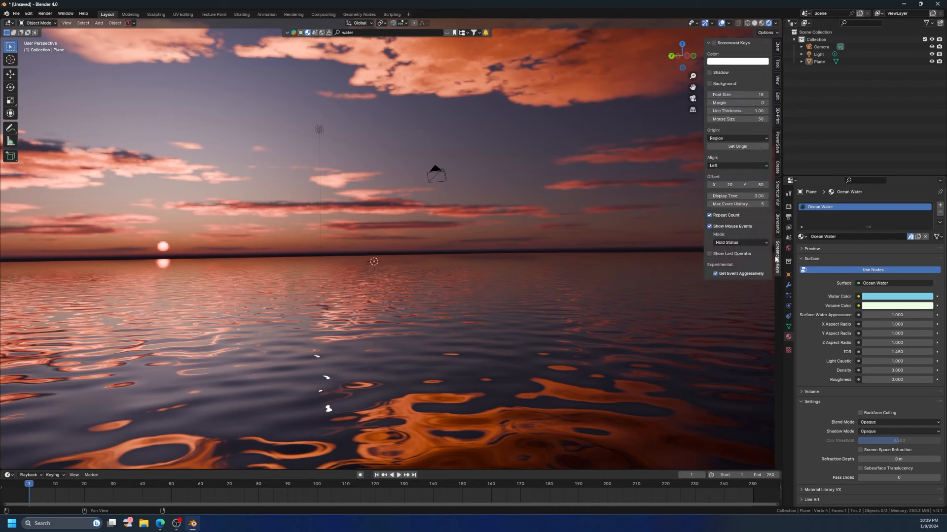
left_click(714, 43)
key("Return")
Step: Select the water plane and apply its scale so the water texture uses the plane's real dimensions
left_click(572, 170)
left_click(484, 253)
key("ctrl")
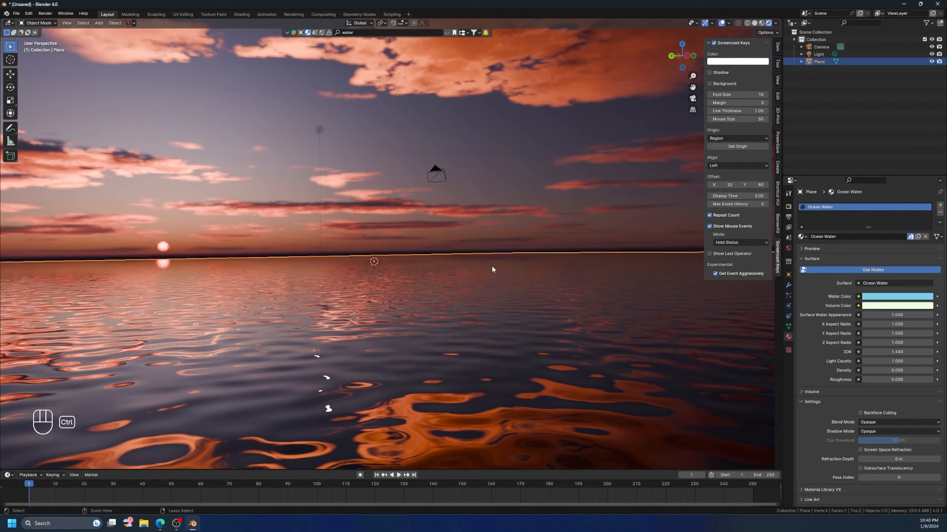
key("ctrl+a")
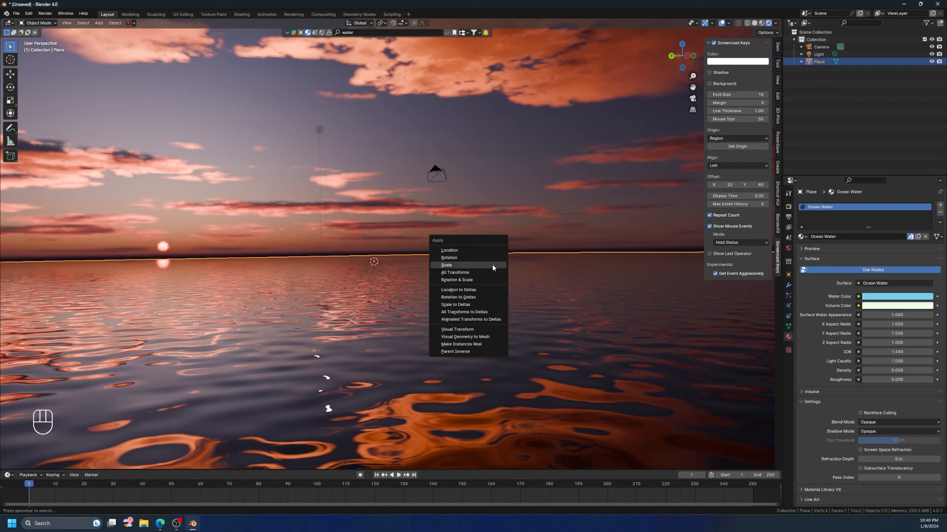
left_click(492, 264)
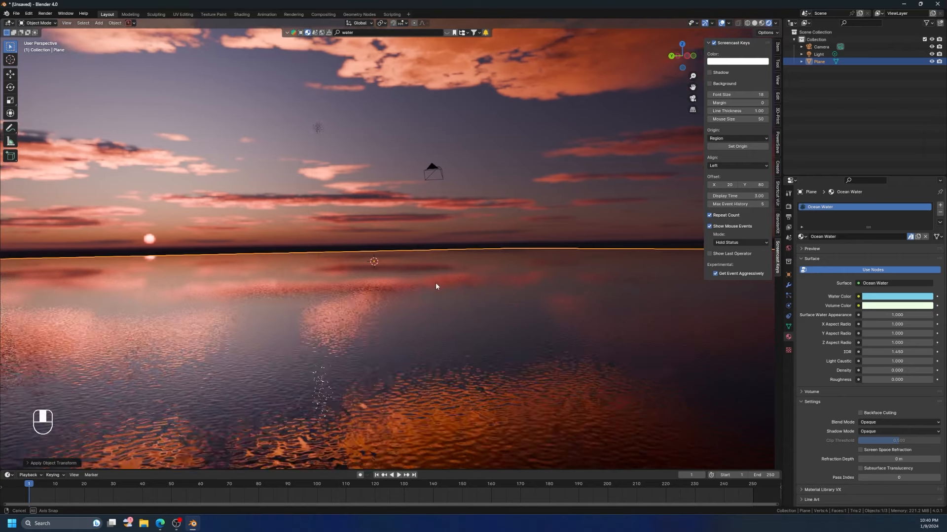
Step: Align the camera to the current view across the water and select the camera by its frame
middle_click_drag(435, 285, 433, 285)
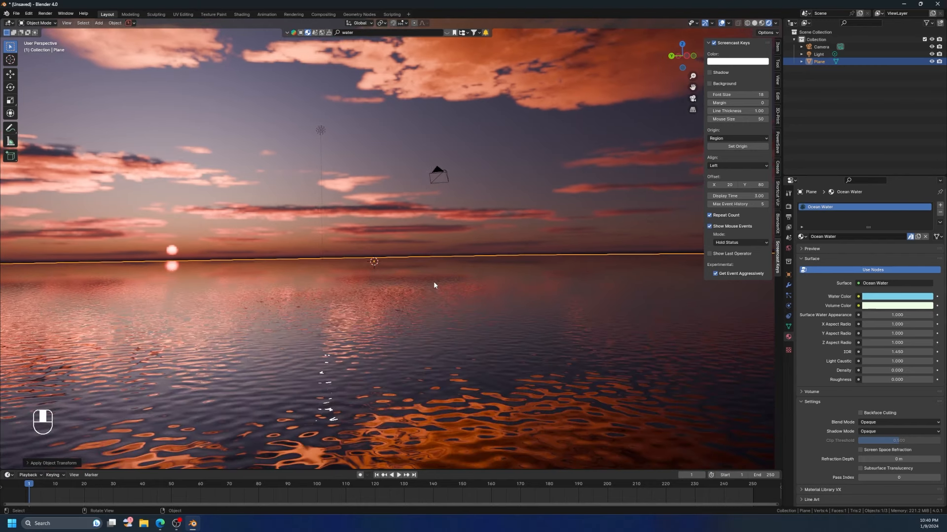
scroll(452, 285, "down", 4)
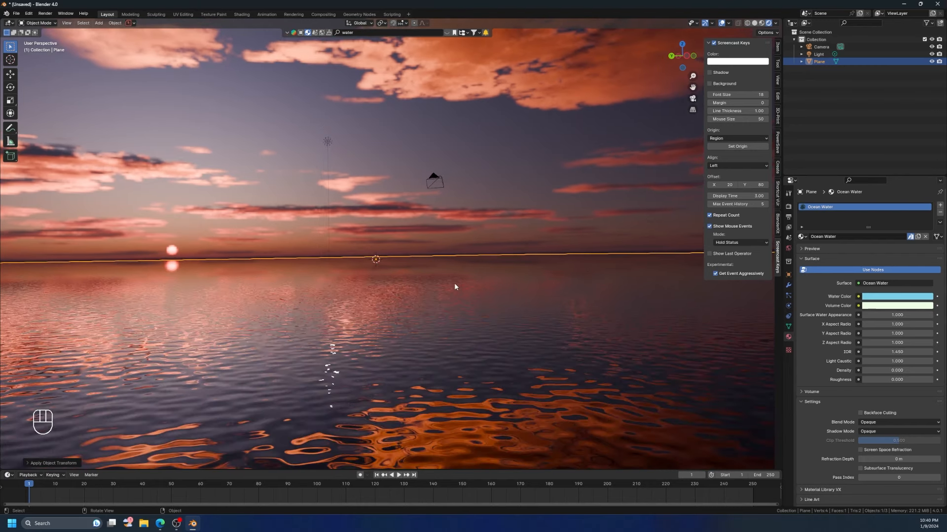
middle_click_drag(436, 285, 435, 282)
left_click(509, 222)
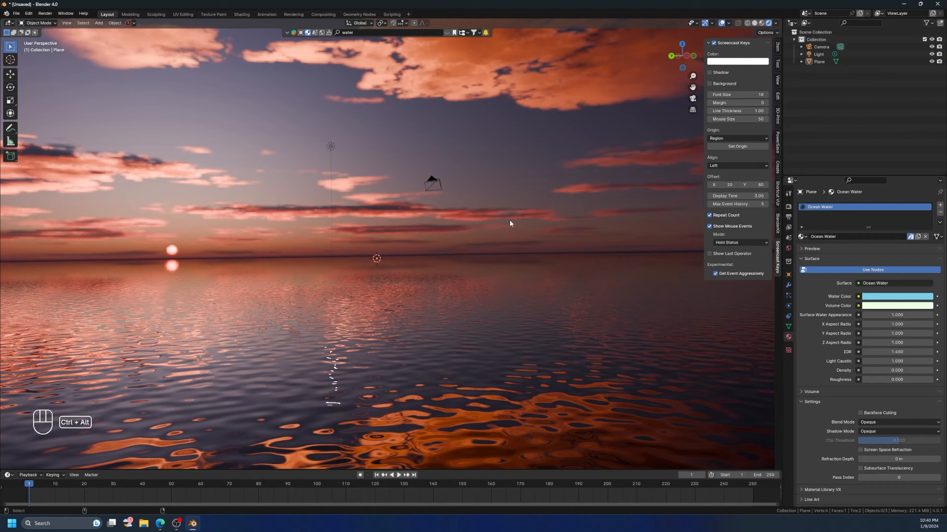
key("ctrl+alt+KP_0")
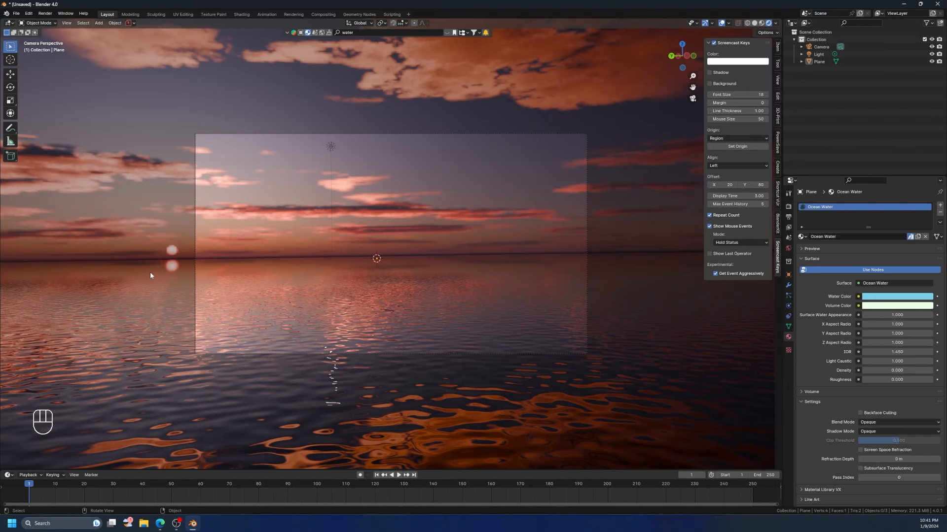
left_click(361, 136)
scroll(340, 288, "down", 2)
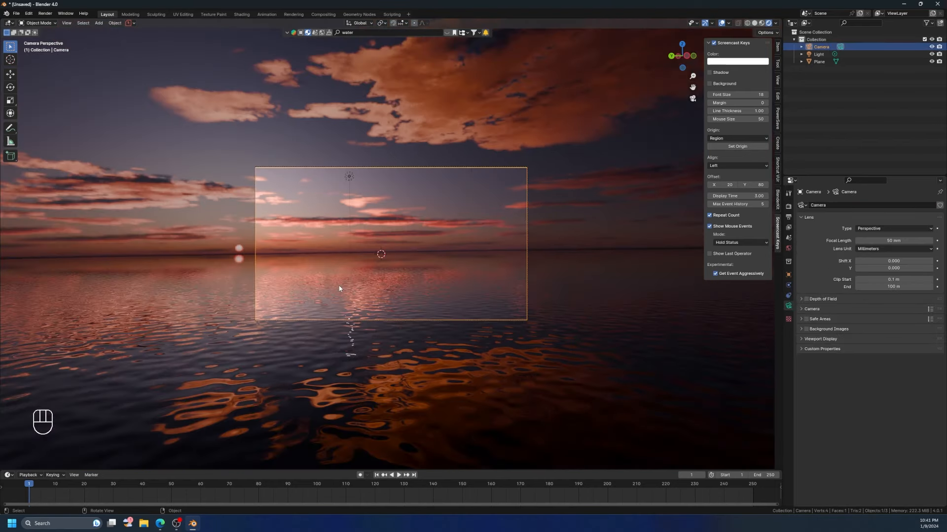
key("r")
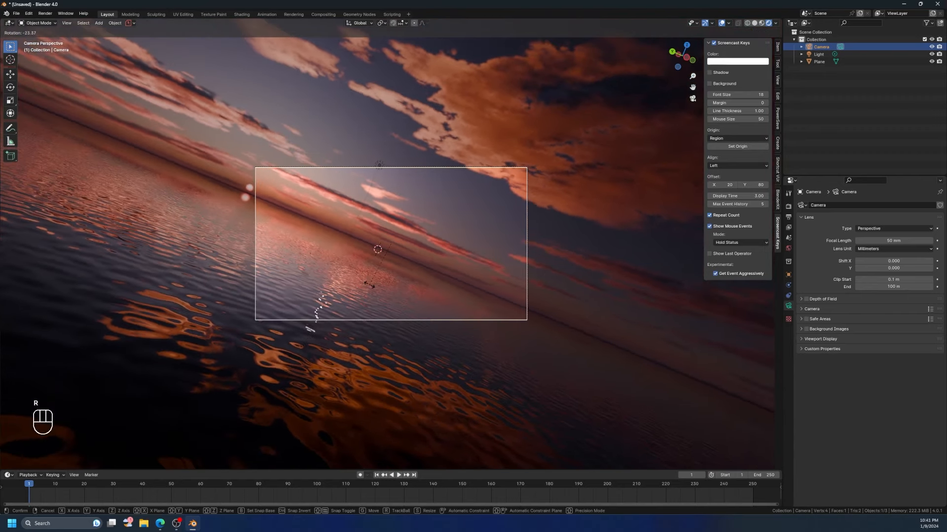
key("Escape")
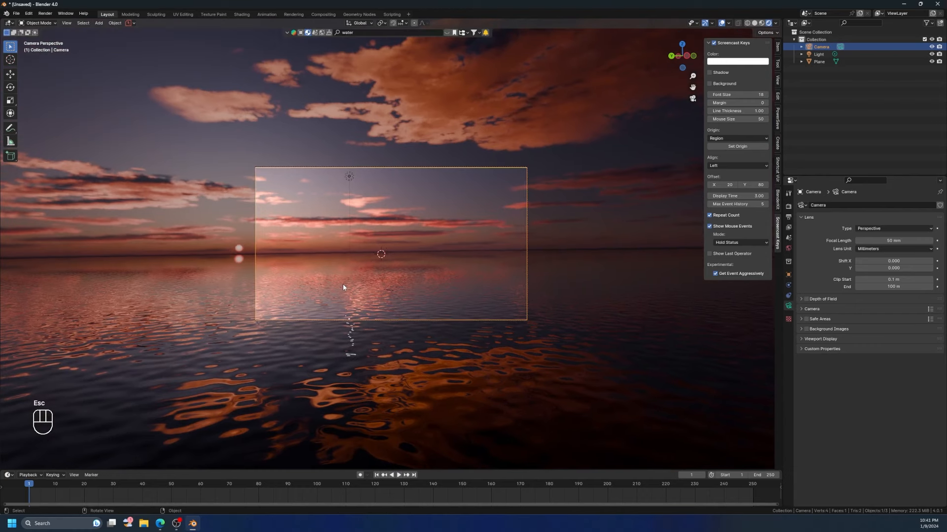
key("r")
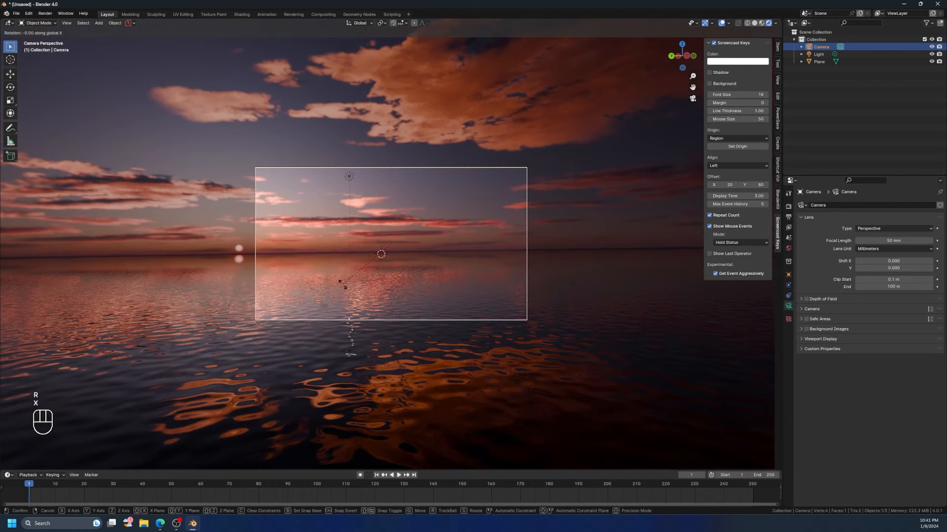
key("x")
key("Escape")
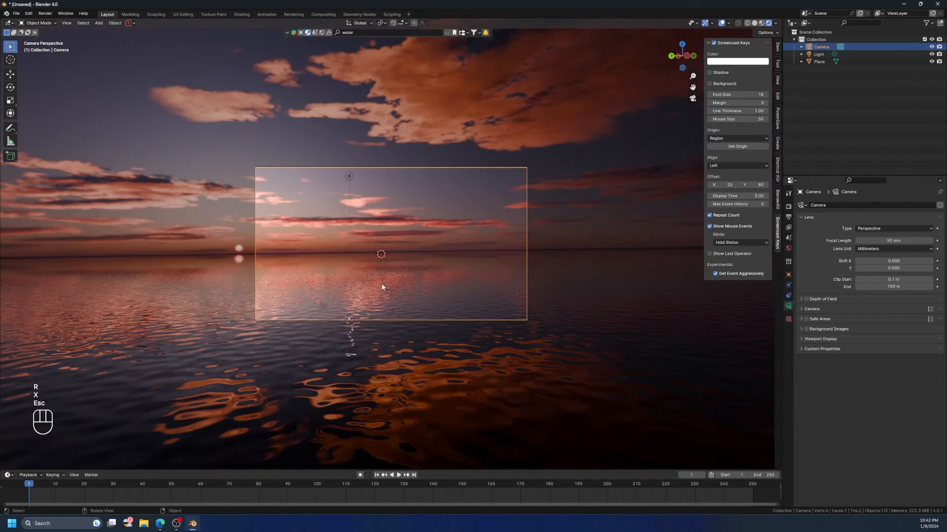
Step: Rotate the camera about 13° around the global Z axis so the sun falls inside the frame, and deselect it
key("r")
key("z")
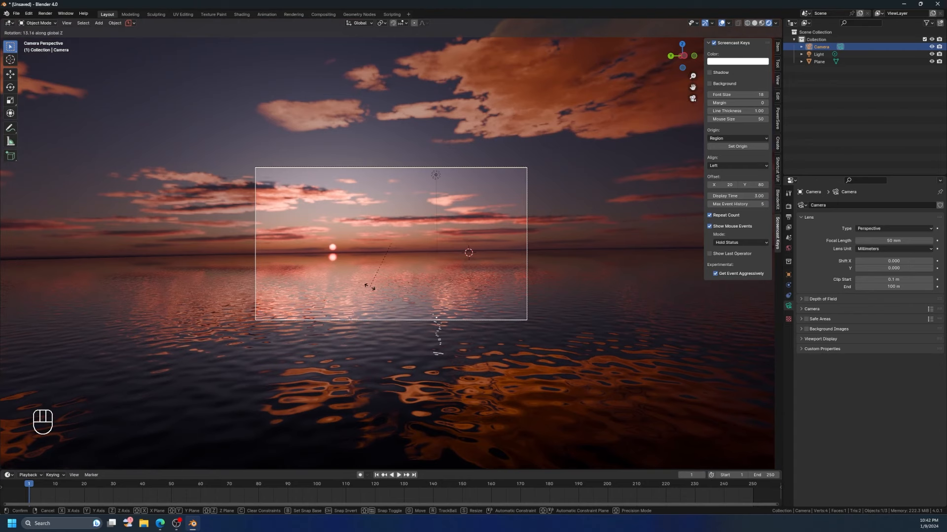
left_click(370, 287)
left_click(370, 286)
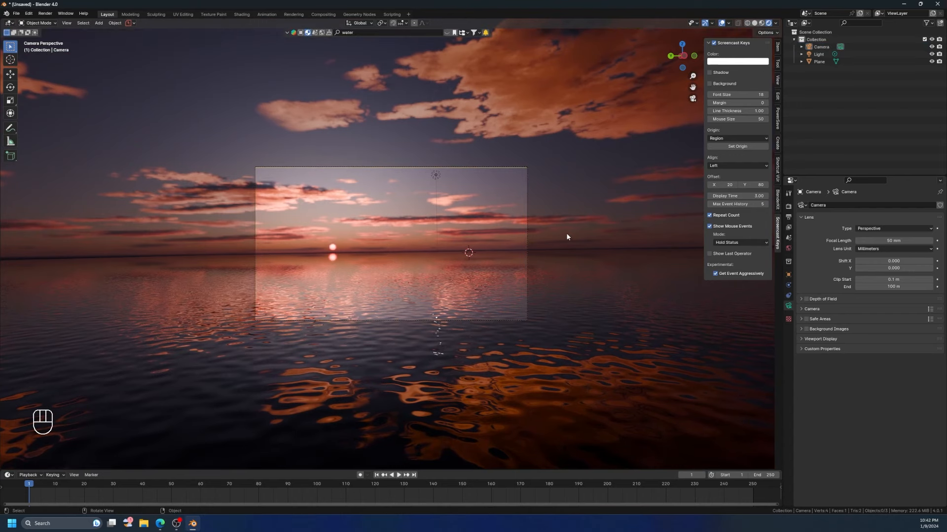
Step: Render the camera view as a still image and fit the whole result in the render window
left_click(45, 13)
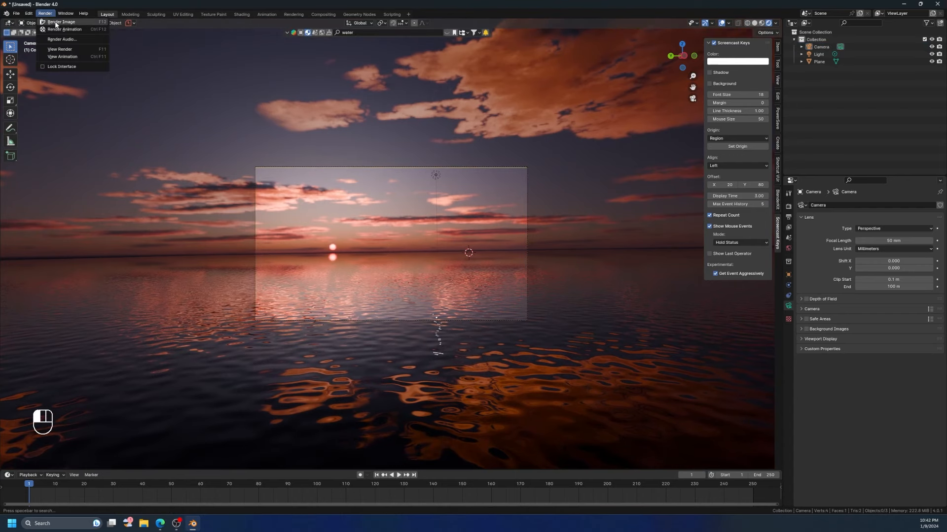
left_click(60, 22)
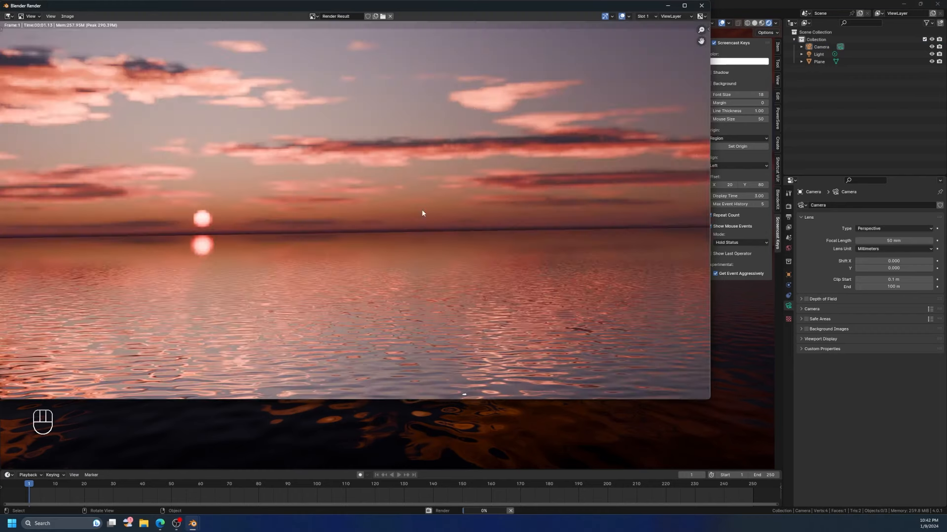
scroll(412, 209, "down", 2)
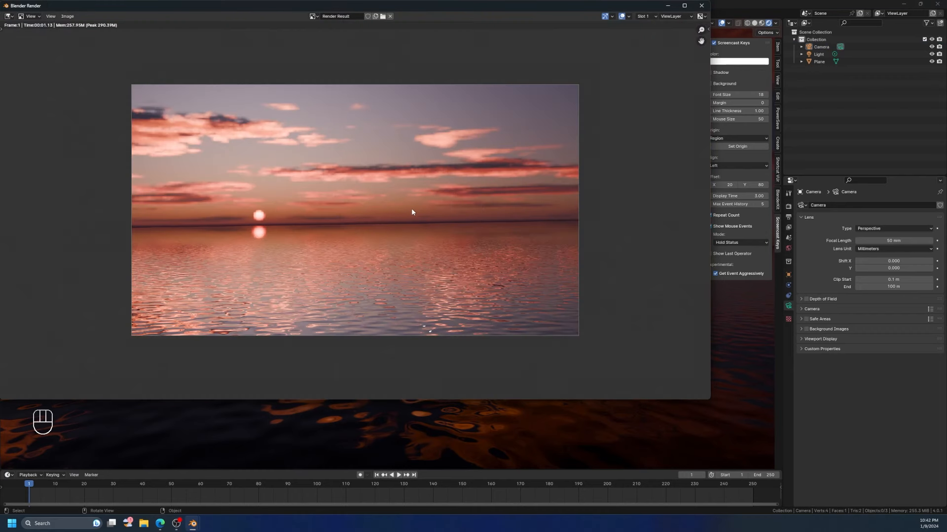